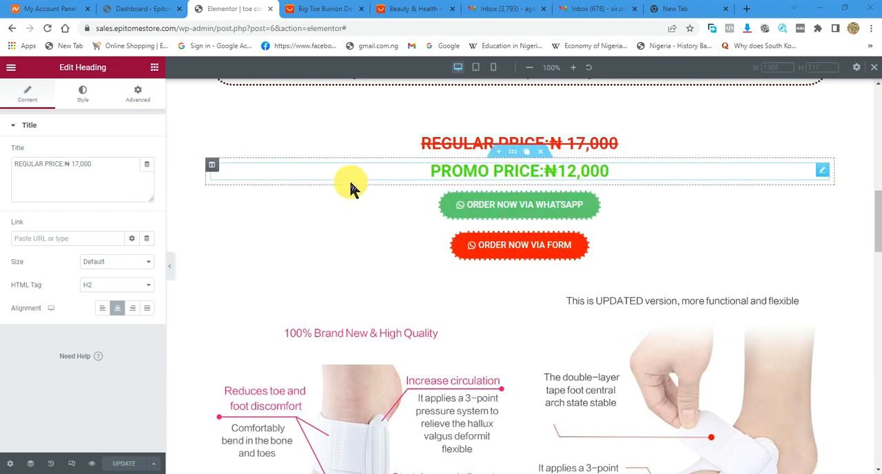
# - Switch the product sales page to the mobile preview and review its sections from the heading down to the order buttons
pyautogui.scroll(5, 351, 179)
pyautogui.scroll(4, 352, 175)
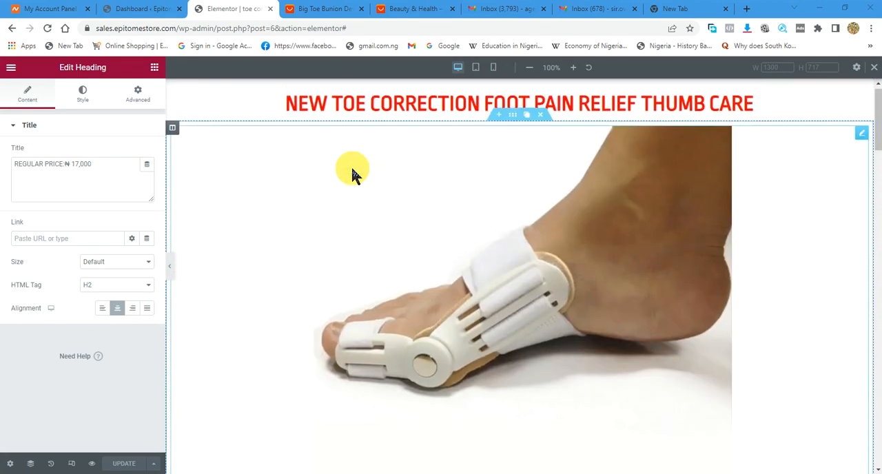
pyautogui.click(493, 67)
pyautogui.scroll(-10, 544, 200)
pyautogui.scroll(-5, 527, 244)
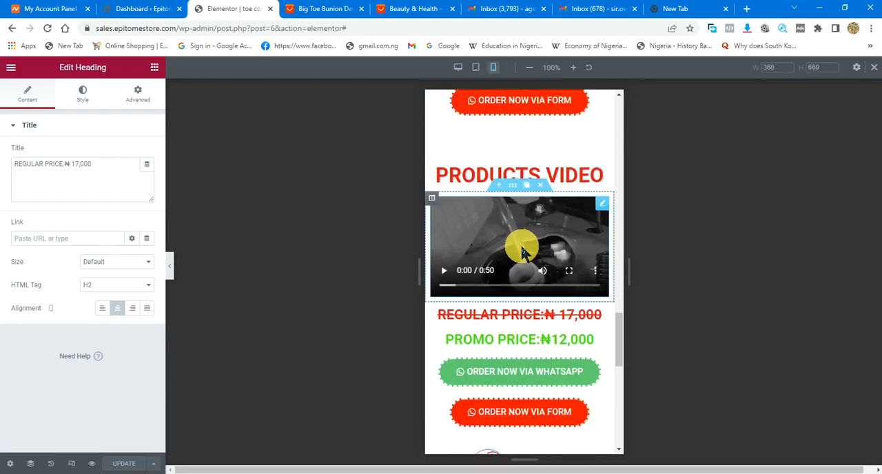
pyautogui.scroll(5, 534, 248)
pyautogui.scroll(10, 518, 213)
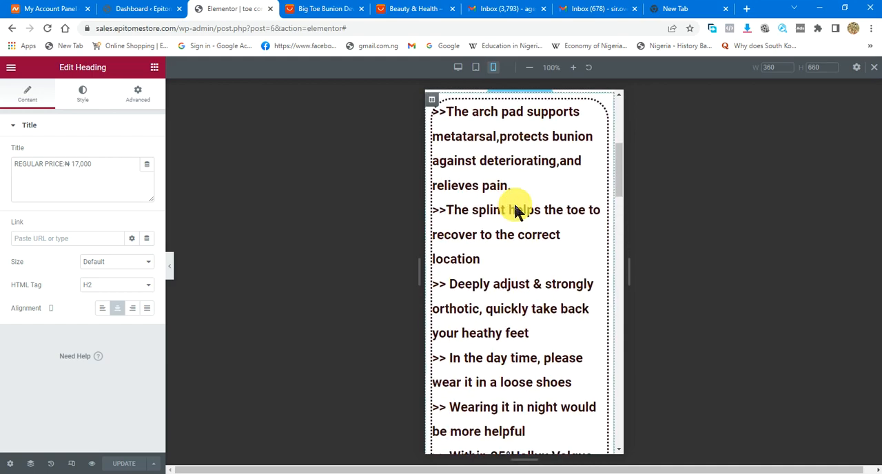
# - Go to the WordPress dashboard and open the Ninja Forms Add New page in a separate browser tab
pyautogui.click(143, 15)
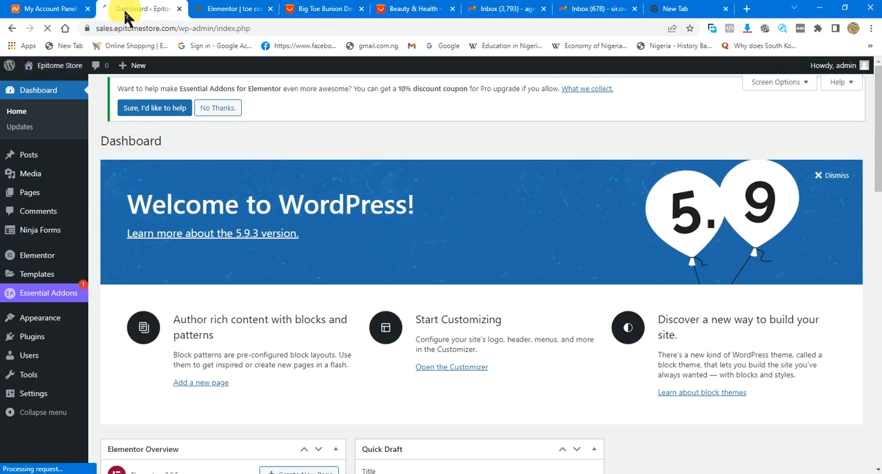
pyautogui.click(43, 8)
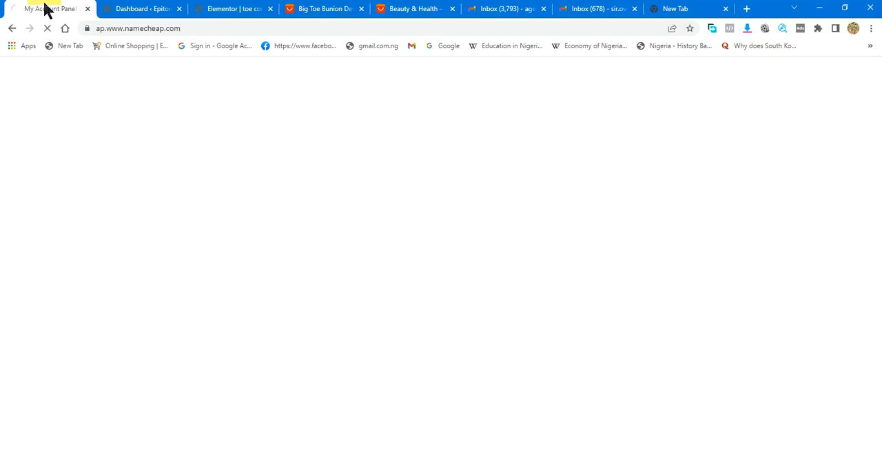
pyautogui.click(131, 15)
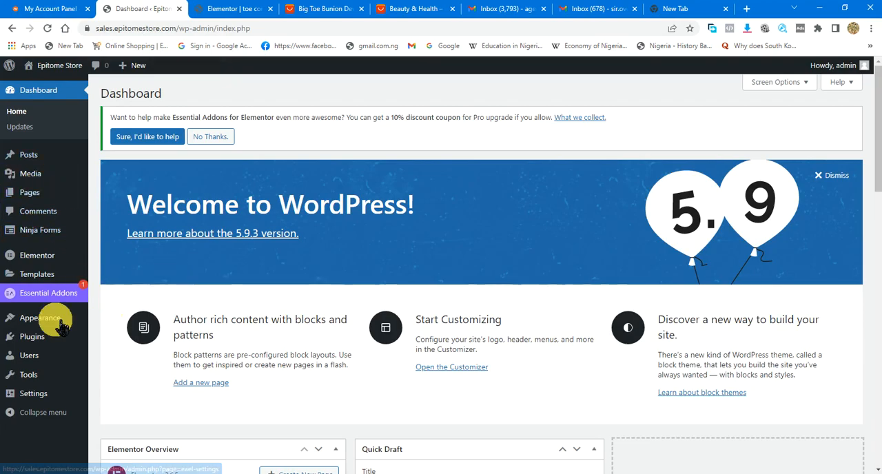
pyautogui.moveTo(24, 231)
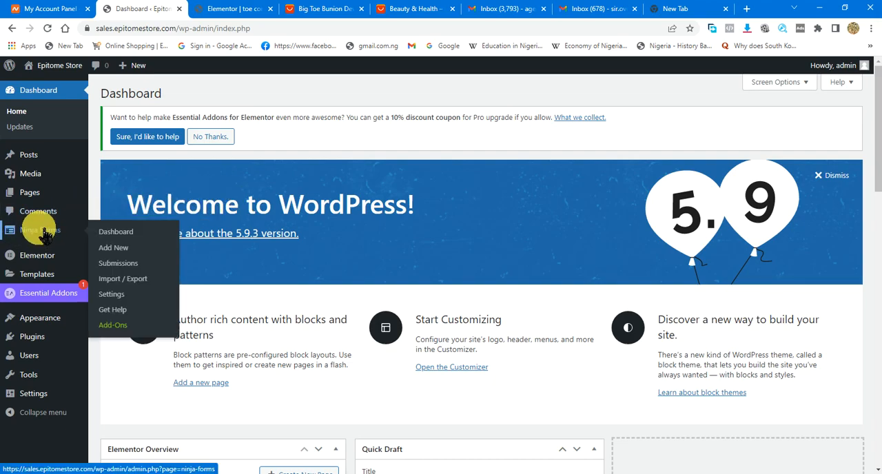
pyautogui.rightClick(117, 249)
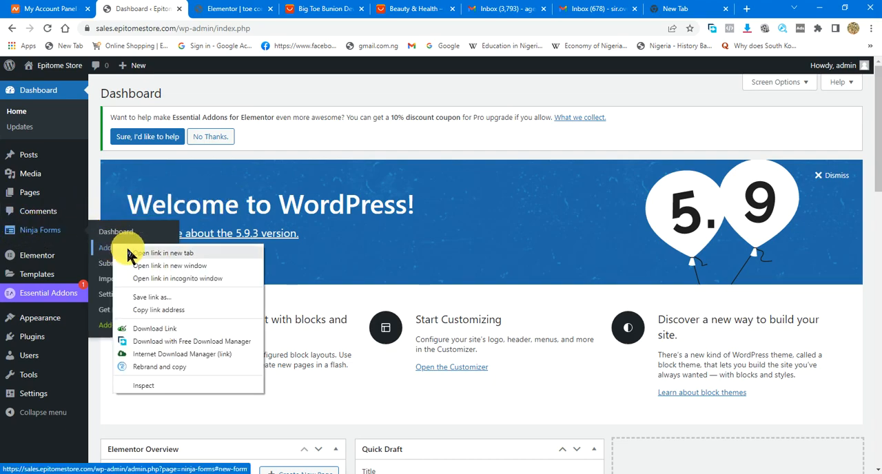
pyautogui.click(138, 253)
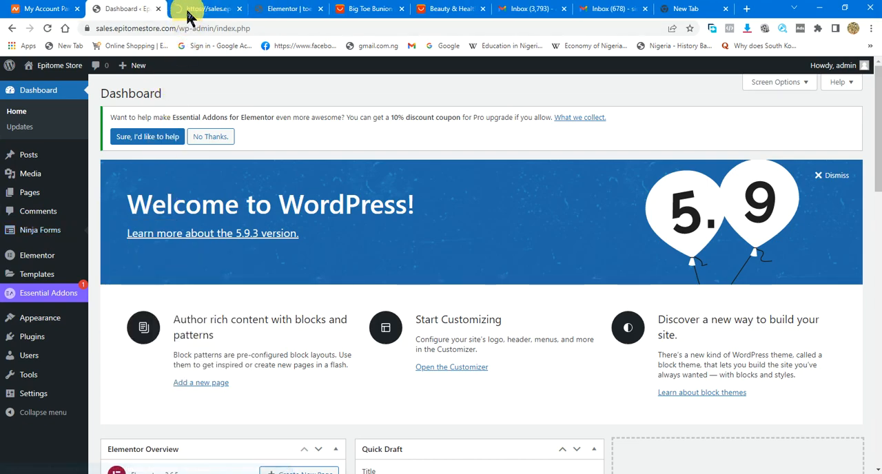
pyautogui.click(194, 12)
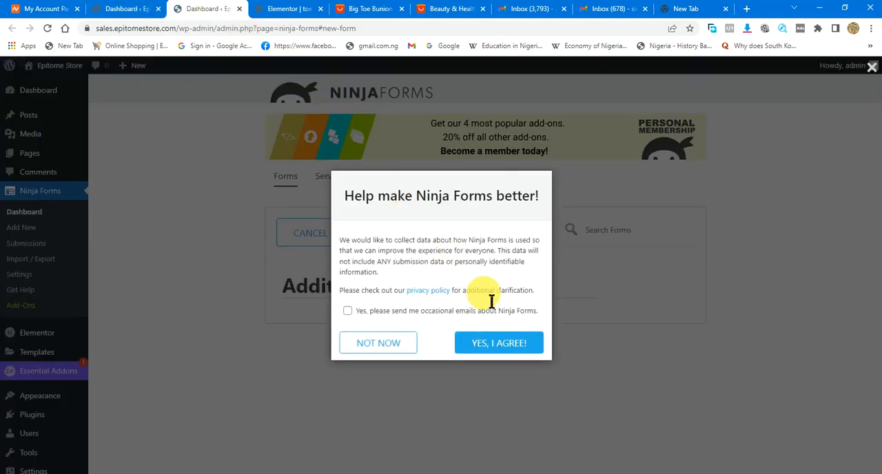
# - Agree to the Ninja Forms data collection request and create a new form from the Blank Form template
pyautogui.click(507, 348)
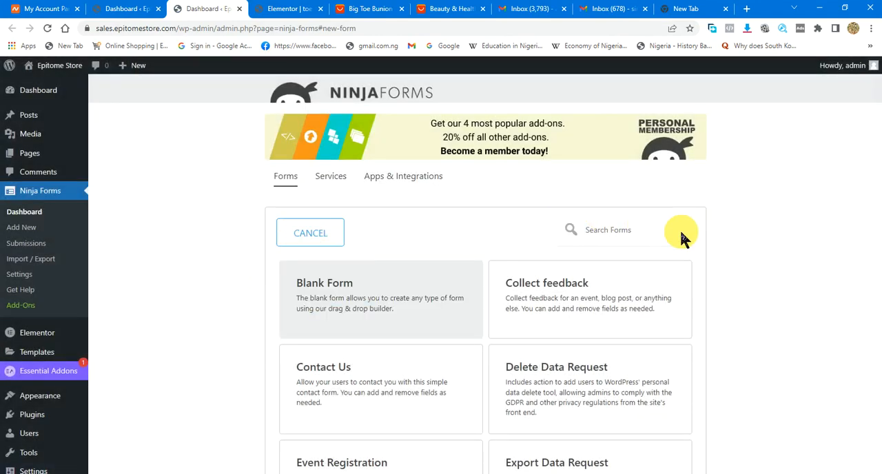
pyautogui.scroll(-1, 359, 297)
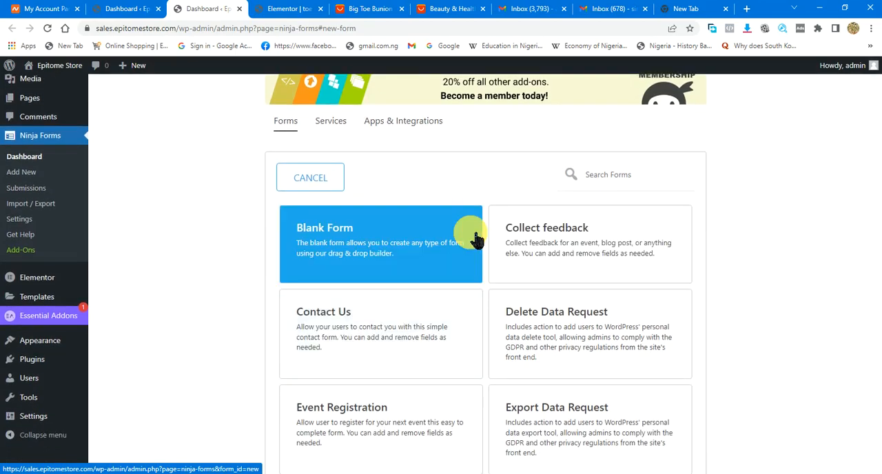
pyautogui.click(363, 255)
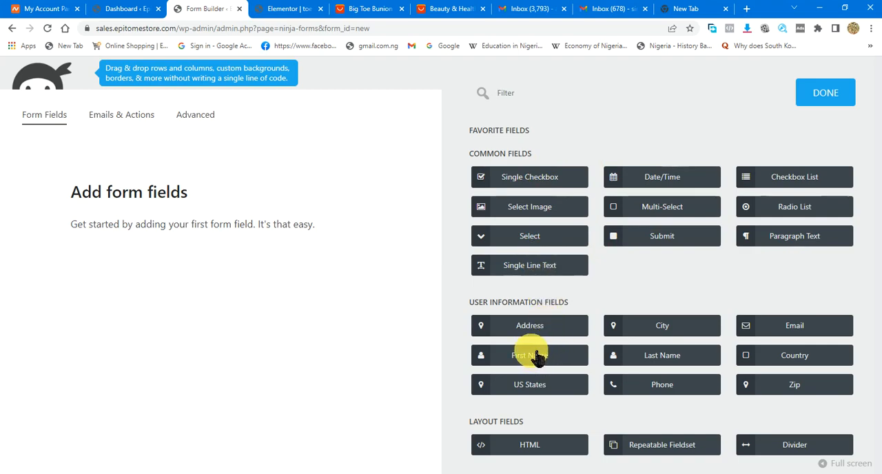
# - Add a First Name field to the empty form and a Phone field below it
pyautogui.moveTo(543, 364); pyautogui.dragTo(448, 366)
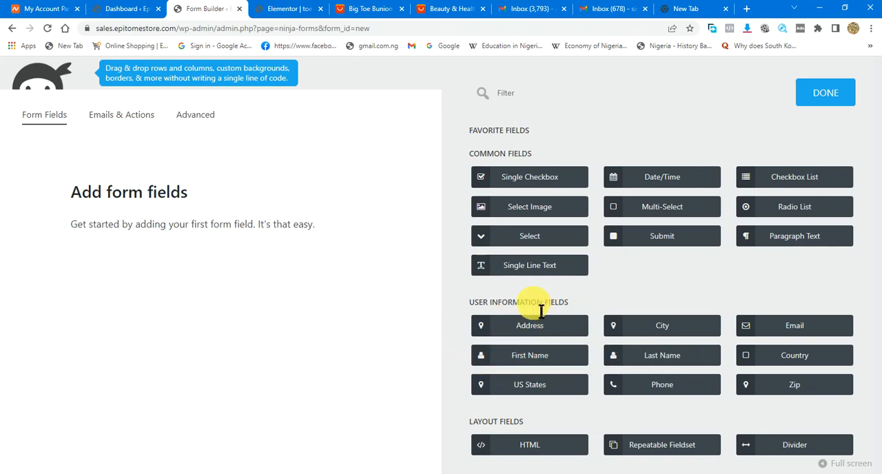
pyautogui.moveTo(536, 363); pyautogui.dragTo(67, 184)
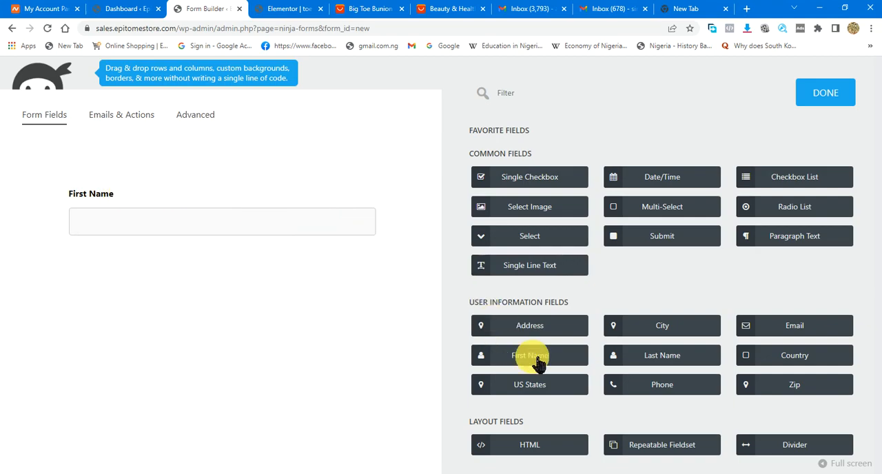
pyautogui.moveTo(664, 396); pyautogui.dragTo(78, 296)
pyautogui.moveTo(687, 394); pyautogui.dragTo(128, 252)
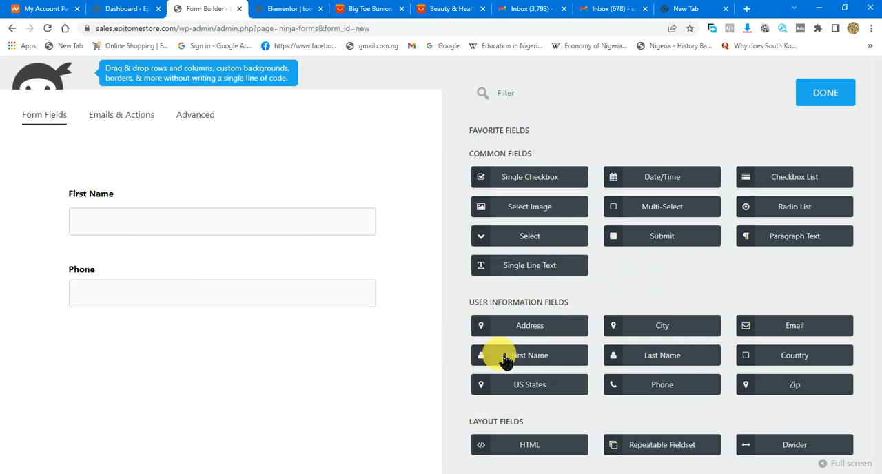
# - Add an Address field below the Phone field and an Email field below the Address field
pyautogui.moveTo(546, 331); pyautogui.dragTo(168, 328)
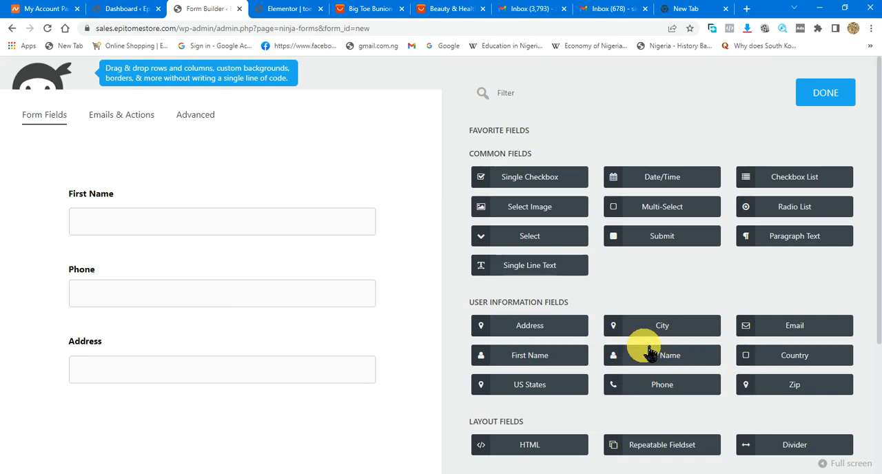
pyautogui.scroll(-1, 737, 354)
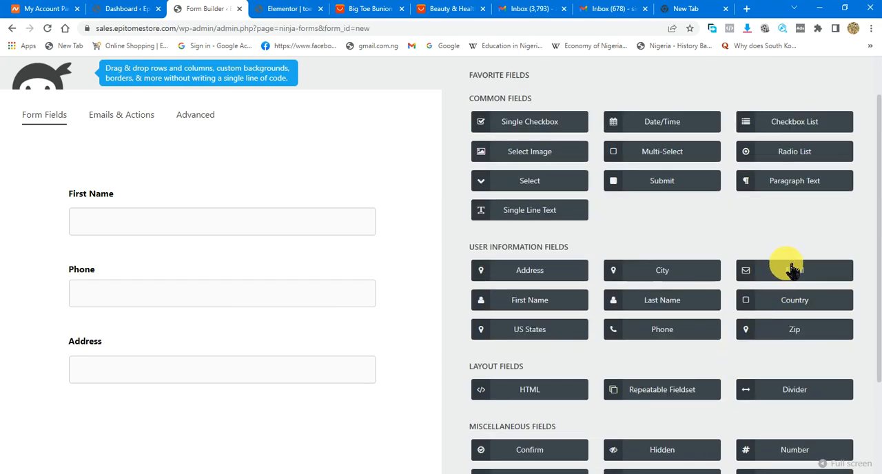
pyautogui.moveTo(793, 271); pyautogui.dragTo(127, 403)
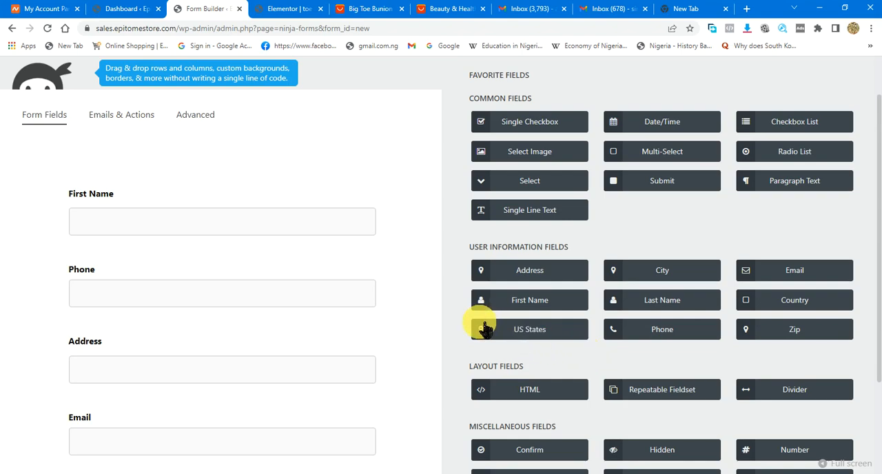
# - Make the First Name, Phone, Address and Email fields required
pyautogui.scroll(-1, 326, 325)
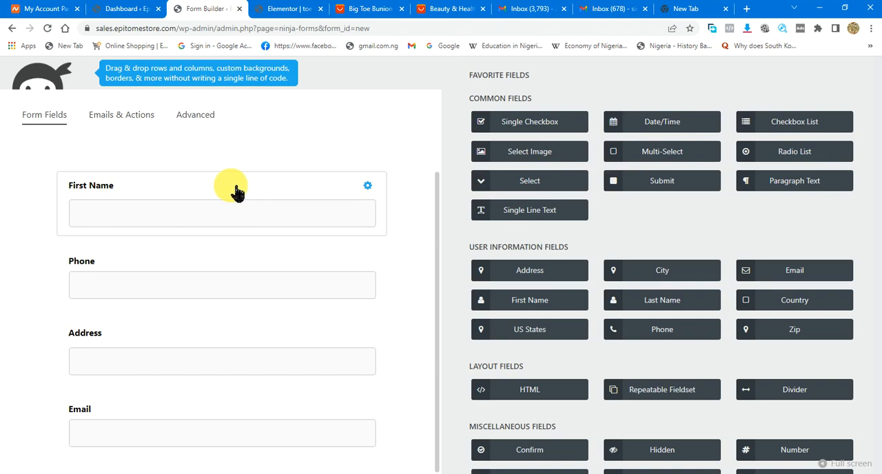
pyautogui.click(177, 195)
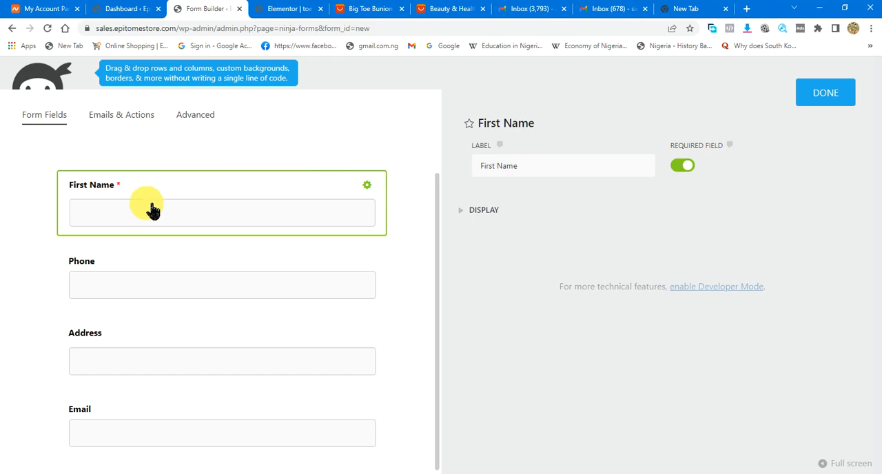
pyautogui.click(195, 262)
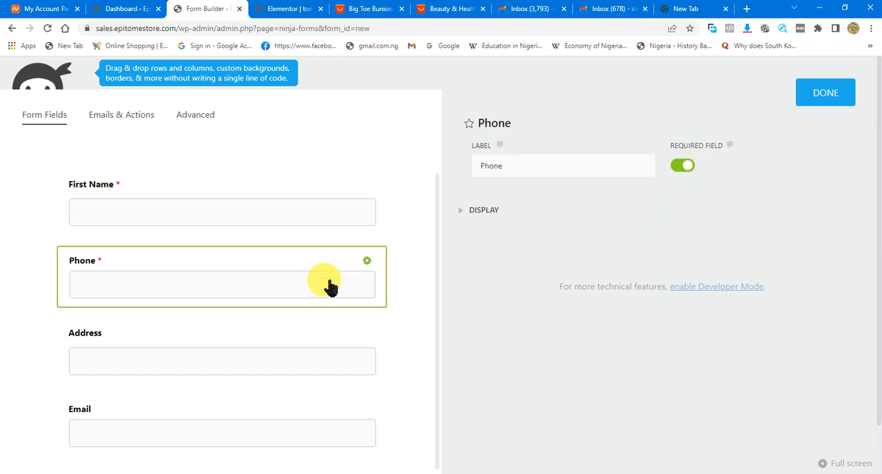
pyautogui.click(188, 336)
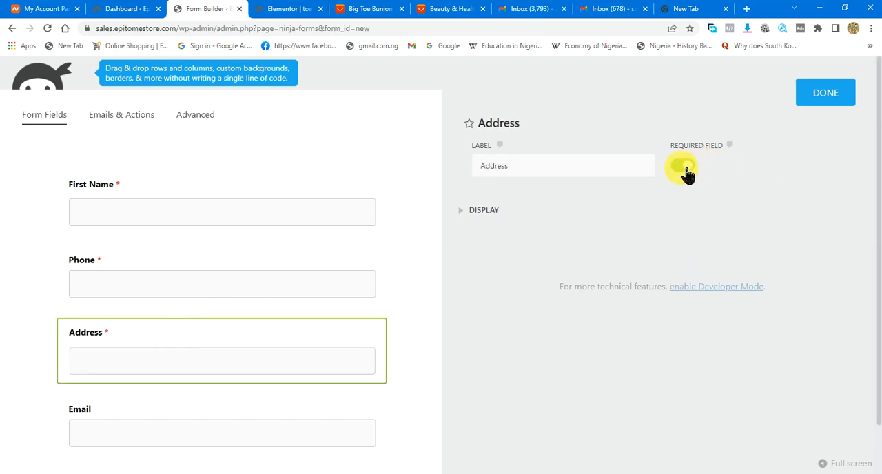
pyautogui.click(224, 422)
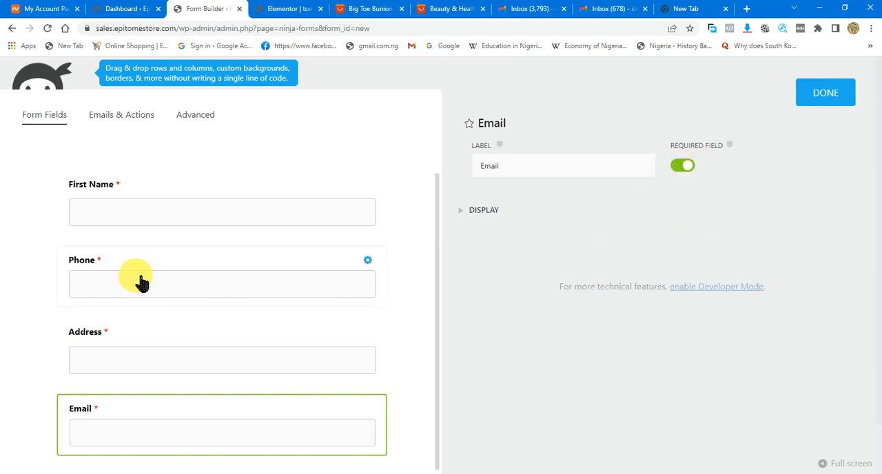
# - Change the label of the First Name field to "Full Name"
pyautogui.click(125, 191)
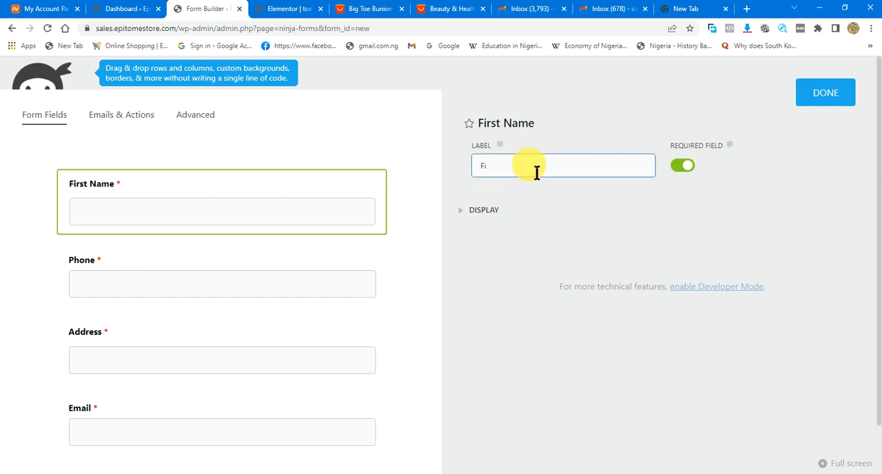
pyautogui.write('ULLu')
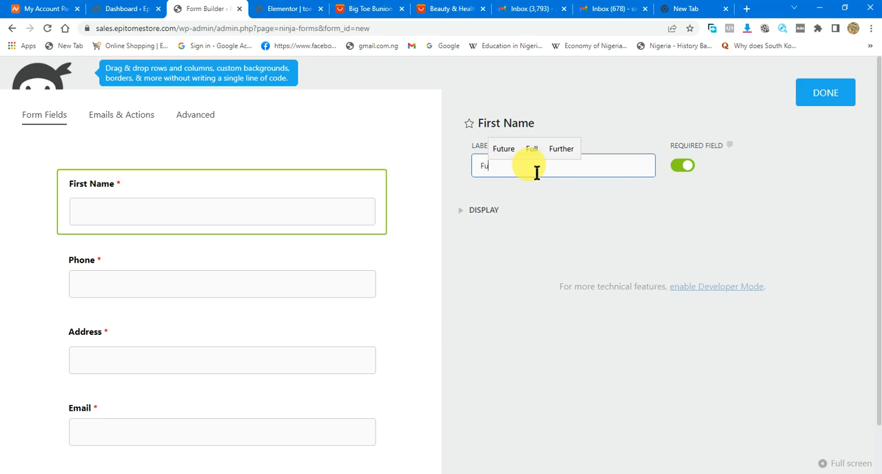
pyautogui.write('ll NAME')
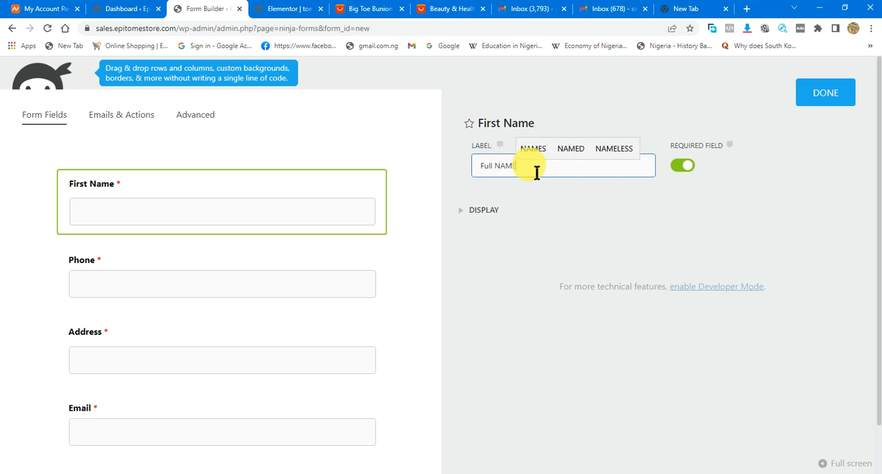
pyautogui.press('BackSpace')
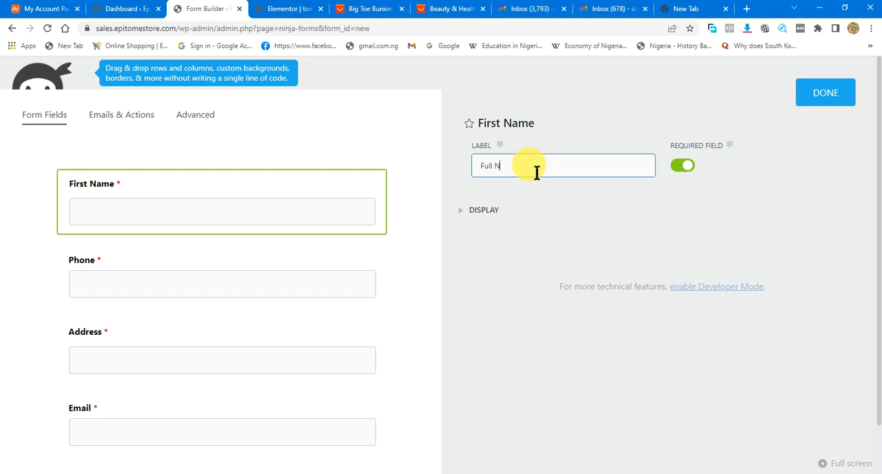
pyautogui.write('ame')
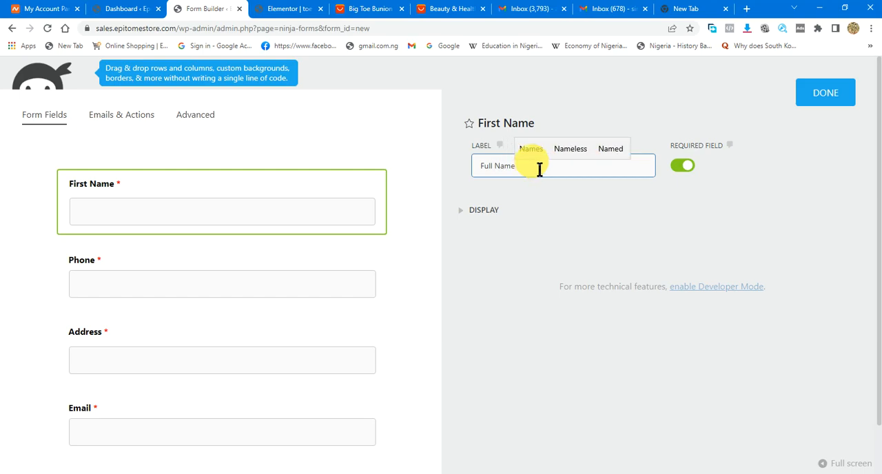
pyautogui.click(211, 257)
pyautogui.click(189, 183)
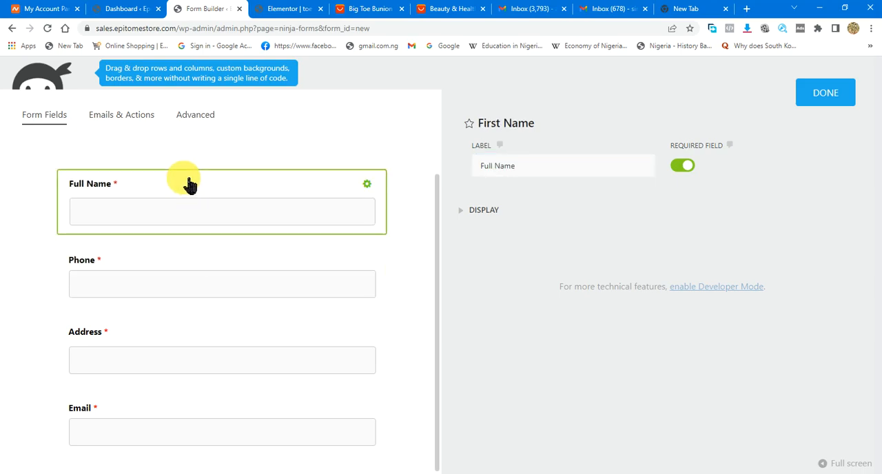
# - Open the display settings of the Phone field
pyautogui.click(163, 272)
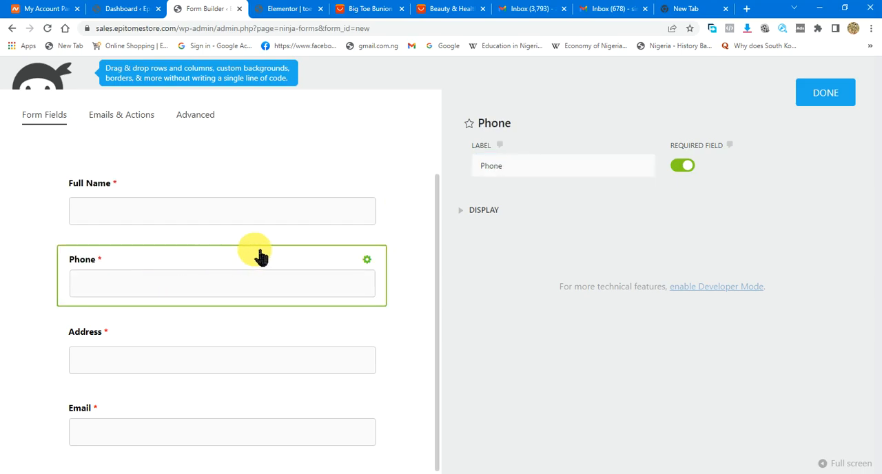
pyautogui.click(482, 215)
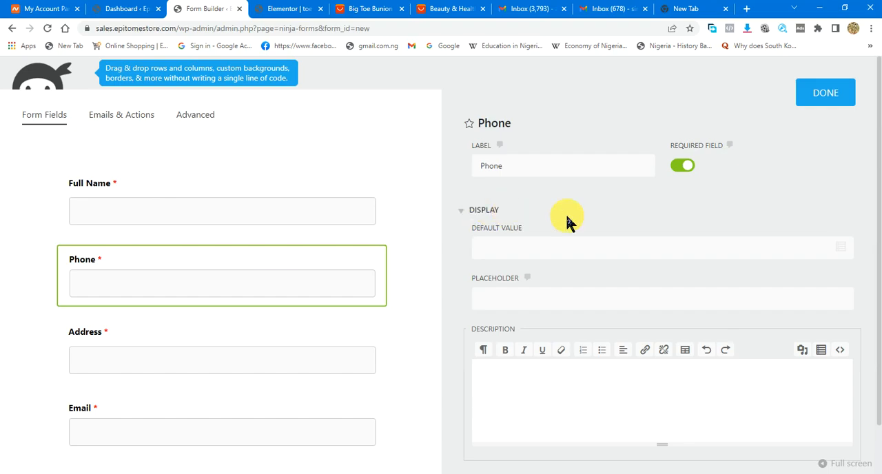
# - Try the placeholder text "yhgt" on the Phone field
pyautogui.click(534, 299)
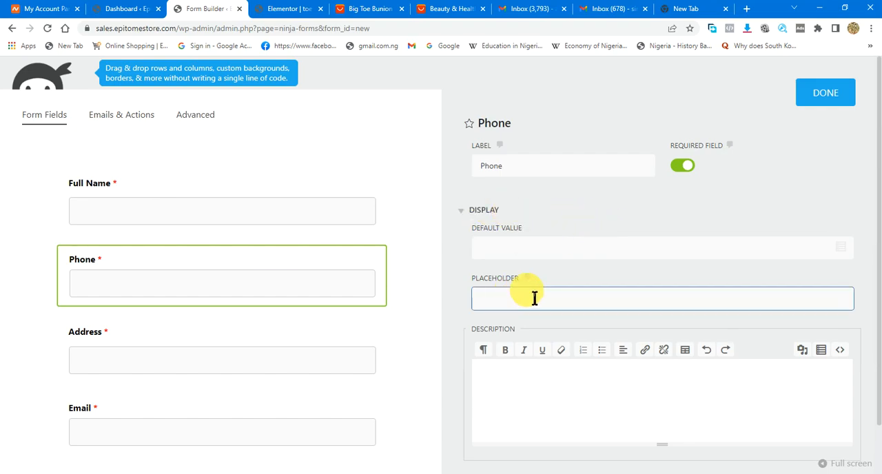
pyautogui.write('yhgt')
pyautogui.click(329, 322)
pyautogui.click(535, 310)
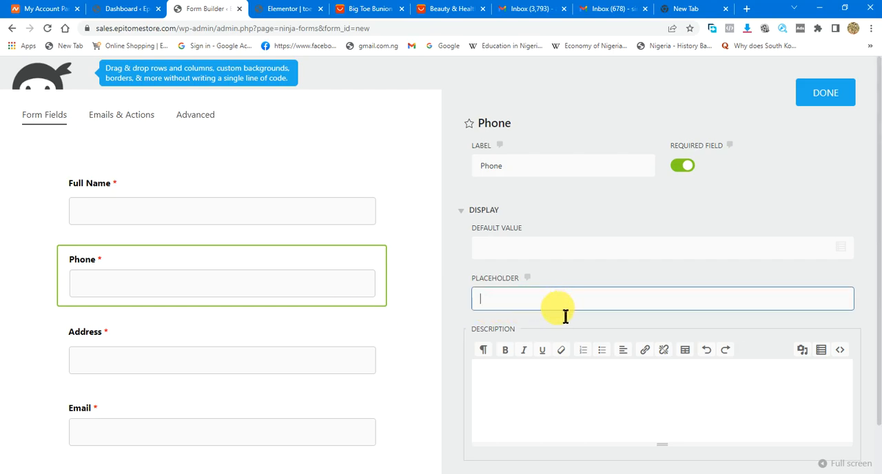
# - Add the description "kindly drop your accessible number" to the Phone field
pyautogui.scroll(-2, 541, 372)
pyautogui.click(529, 296)
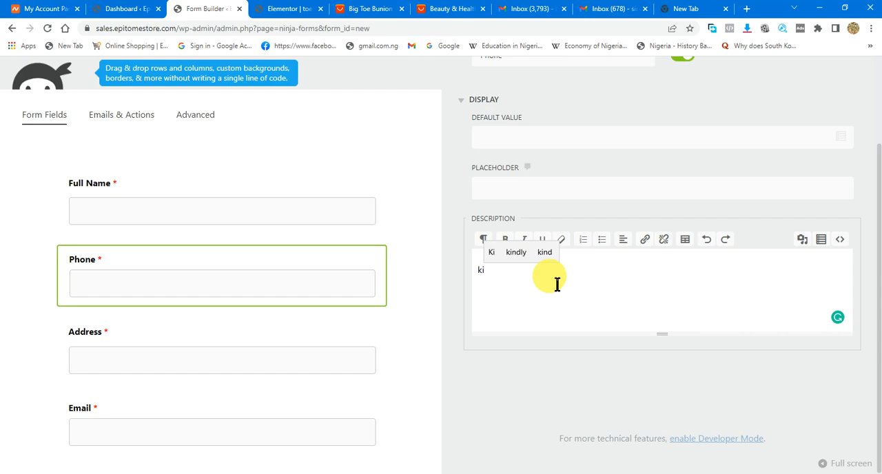
pyautogui.write('dly ')
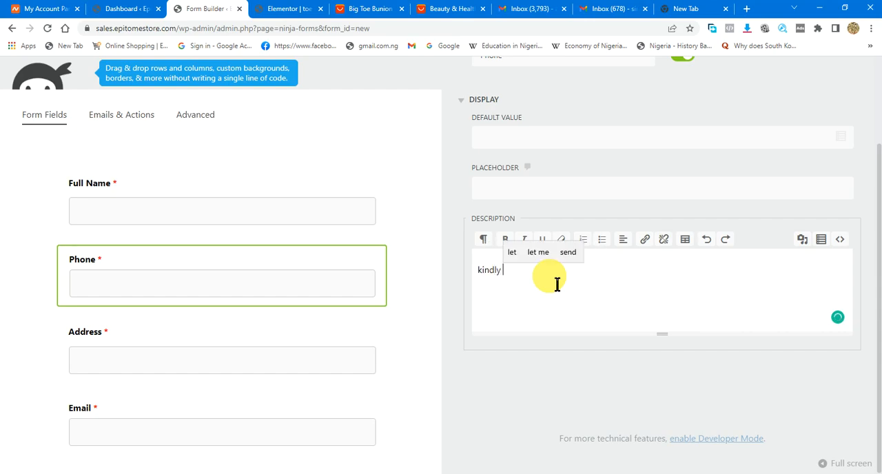
pyautogui.write('dr')
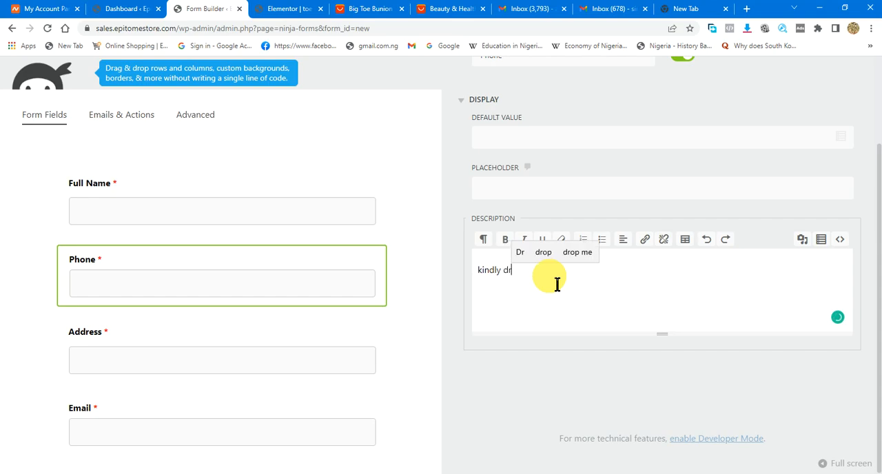
pyautogui.write('op yo')
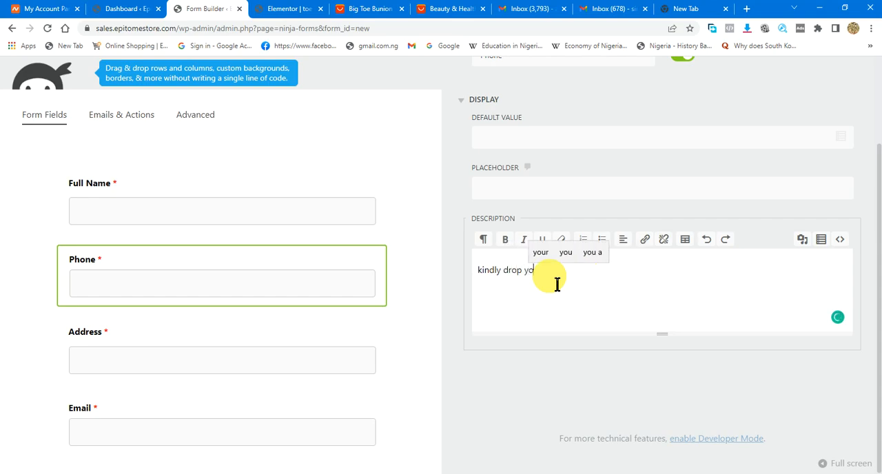
pyautogui.write('ur access')
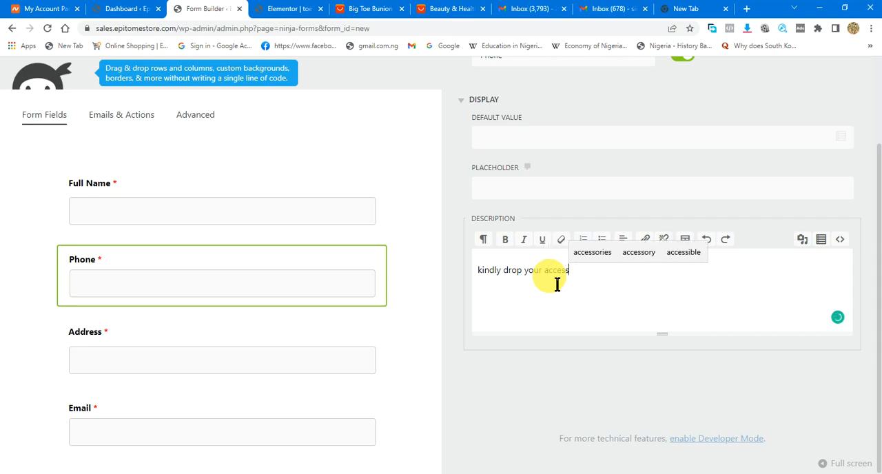
pyautogui.write('ible number')
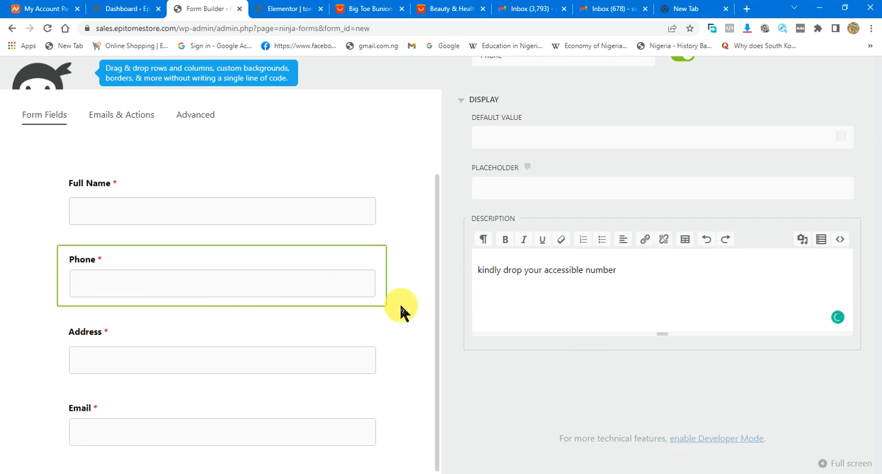
pyautogui.click(306, 261)
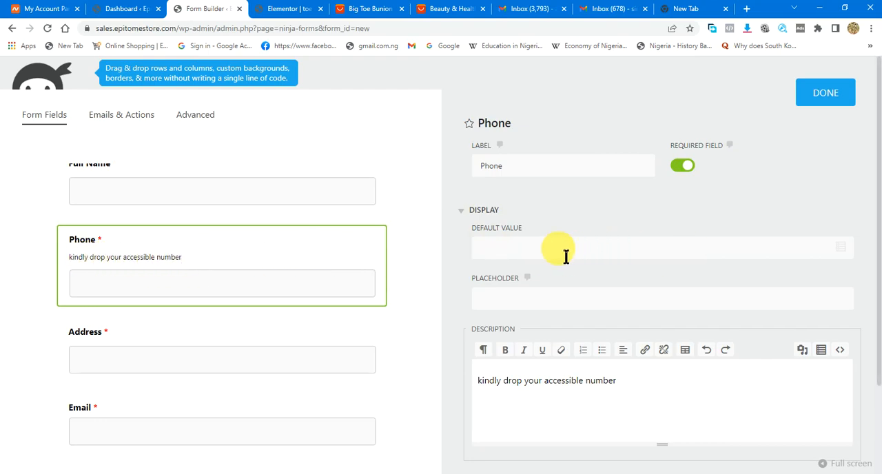
# - Check the settings of the Full Name field and return to the full form view
pyautogui.scroll(-2, 546, 279)
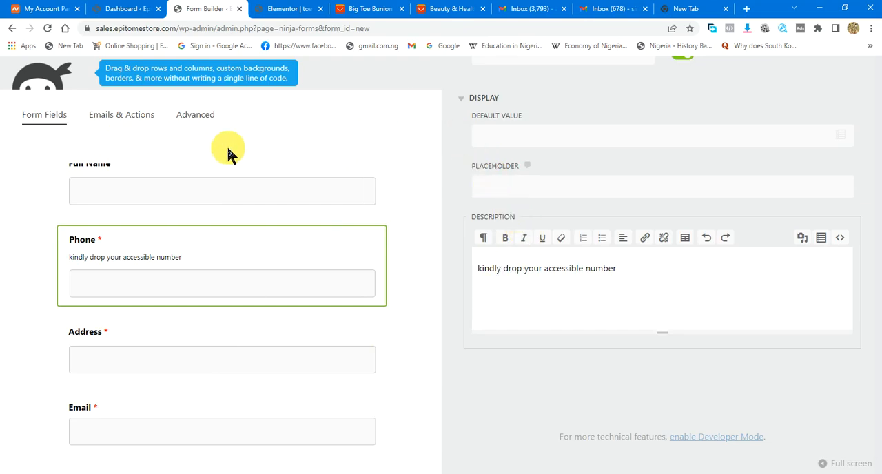
pyautogui.scroll(2, 654, 138)
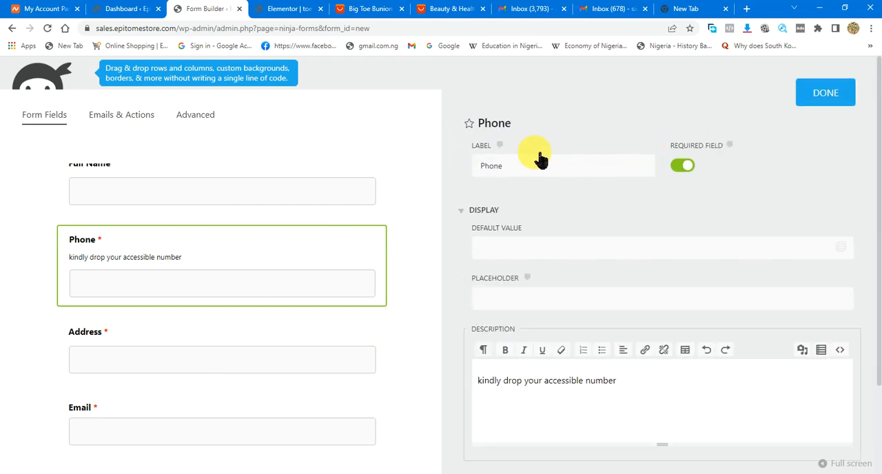
pyautogui.click(292, 175)
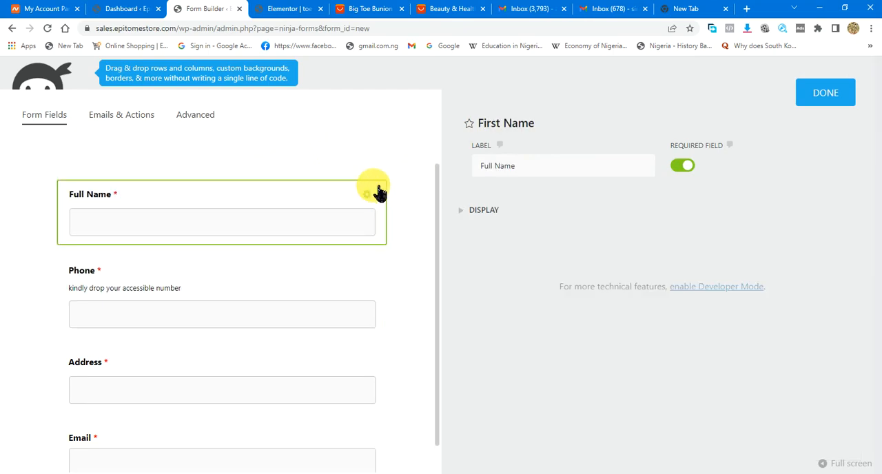
pyautogui.click(825, 92)
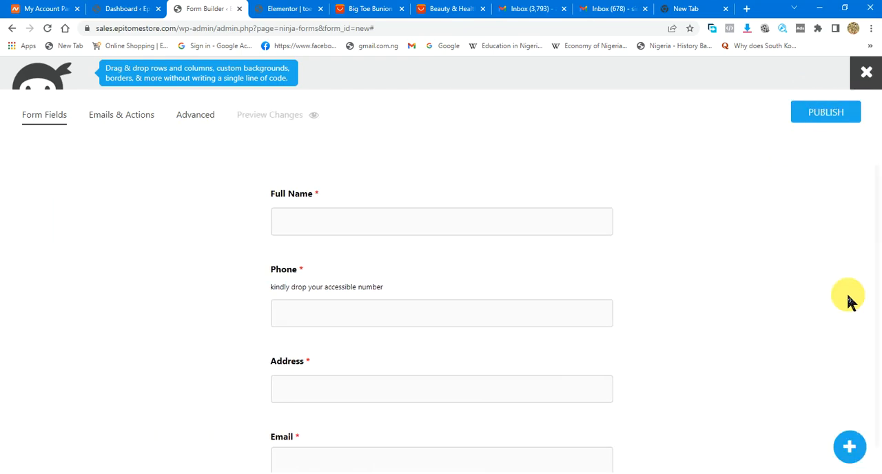
# - Add a Single Line Text field to the form below the Email field
pyautogui.click(853, 448)
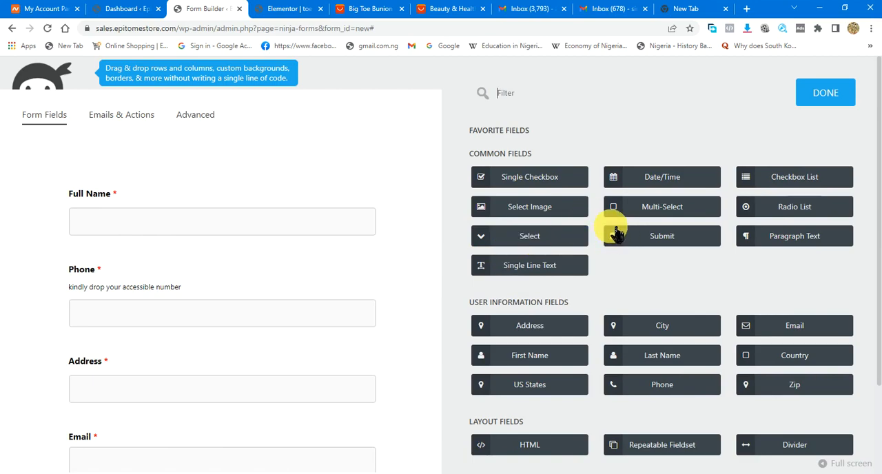
pyautogui.scroll(-1, 251, 364)
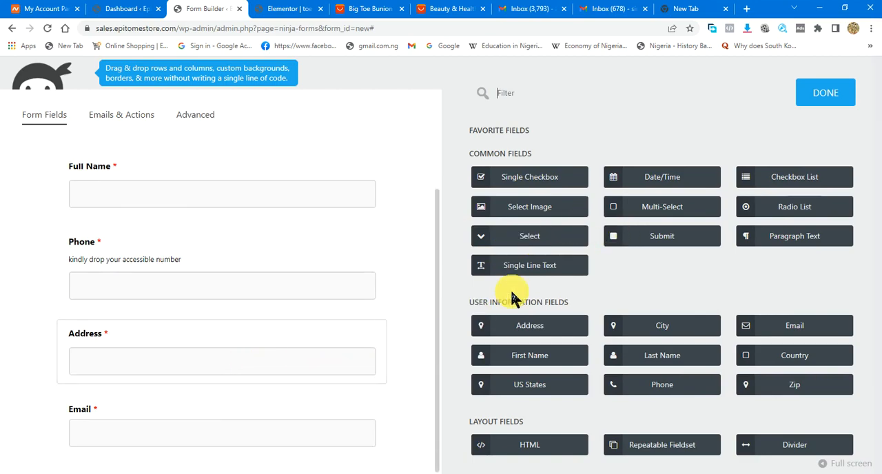
pyautogui.moveTo(523, 273); pyautogui.dragTo(237, 462)
pyautogui.scroll(-2, 343, 375)
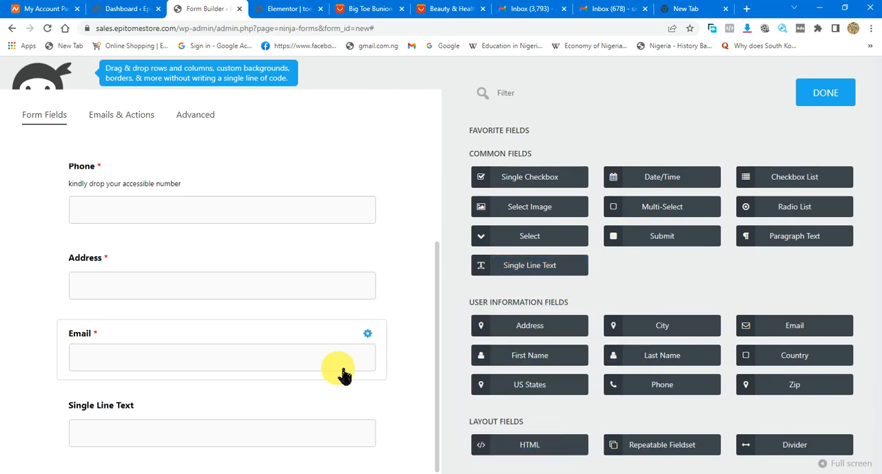
# - Change the label of the Single Line Text field to "Quantity" and make the field required
pyautogui.click(156, 416)
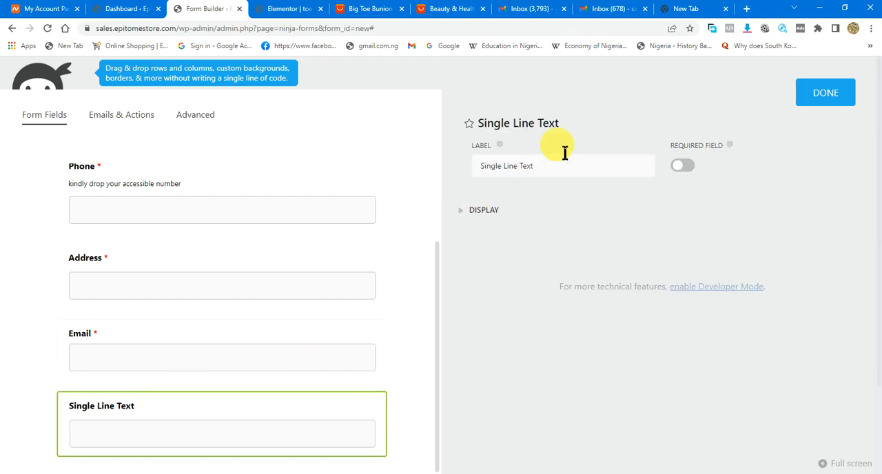
pyautogui.moveTo(571, 163); pyautogui.dragTo(489, 180)
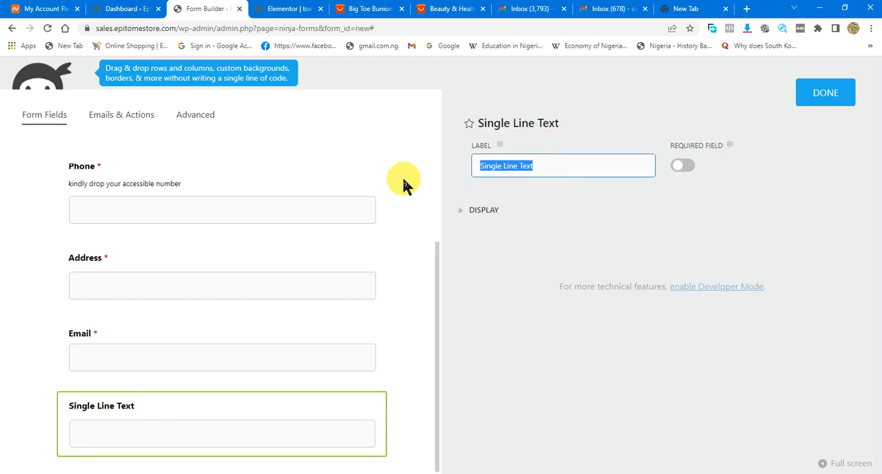
pyautogui.write('Quan')
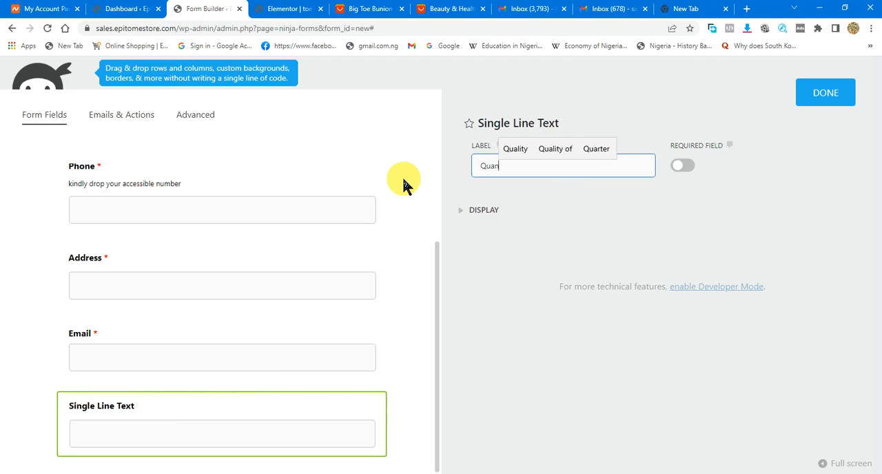
pyautogui.write('tity')
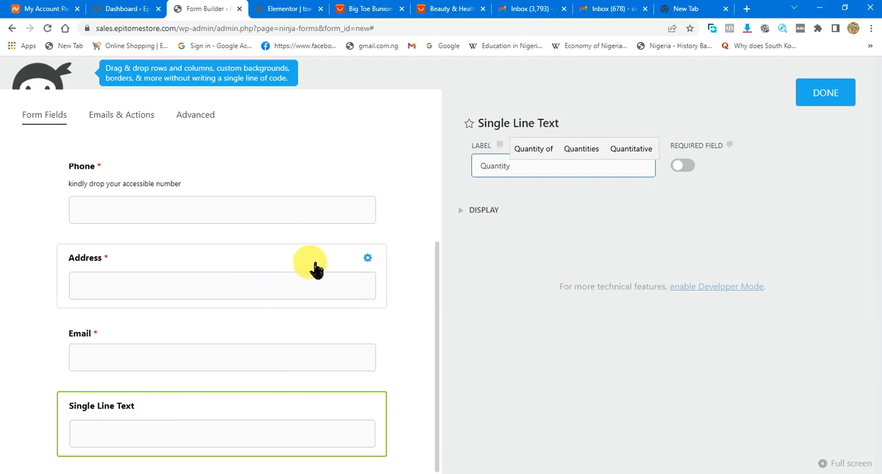
pyautogui.click(685, 167)
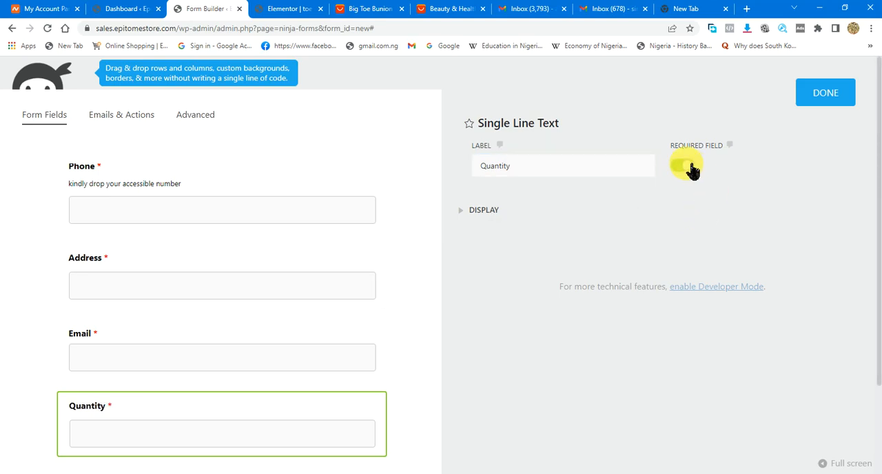
# - Add the description "kindly drop your accessible address and landmark" to the Address field
pyautogui.click(216, 260)
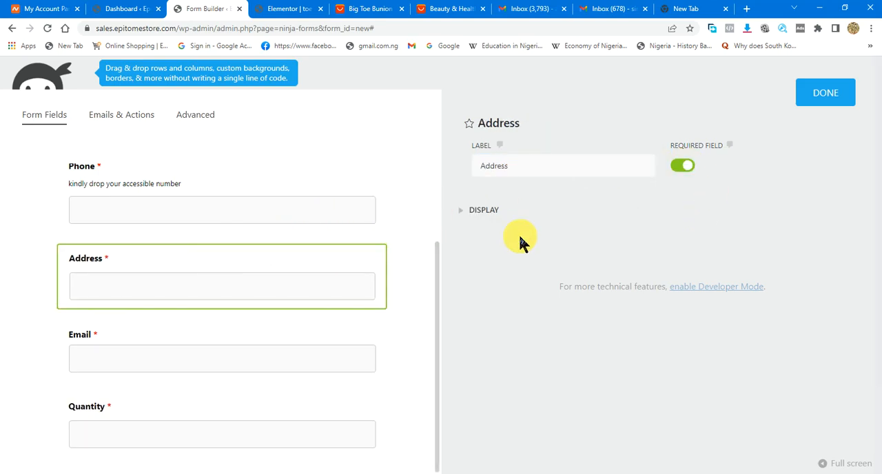
pyautogui.click(493, 210)
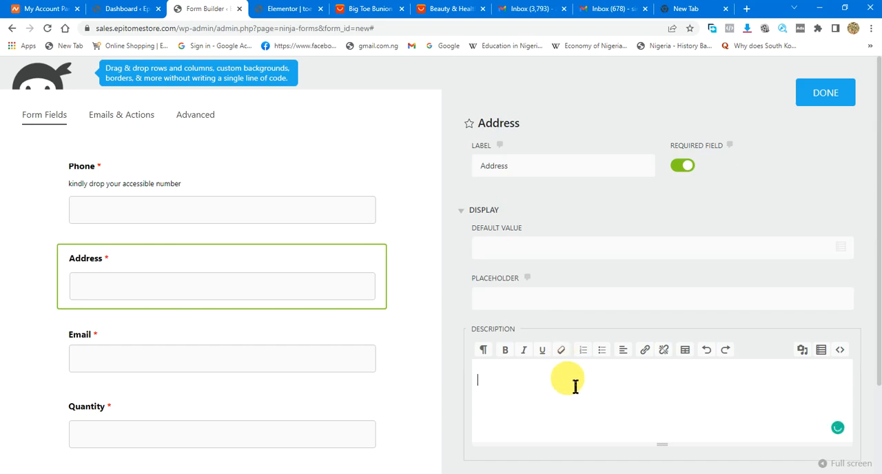
pyautogui.write('indly')
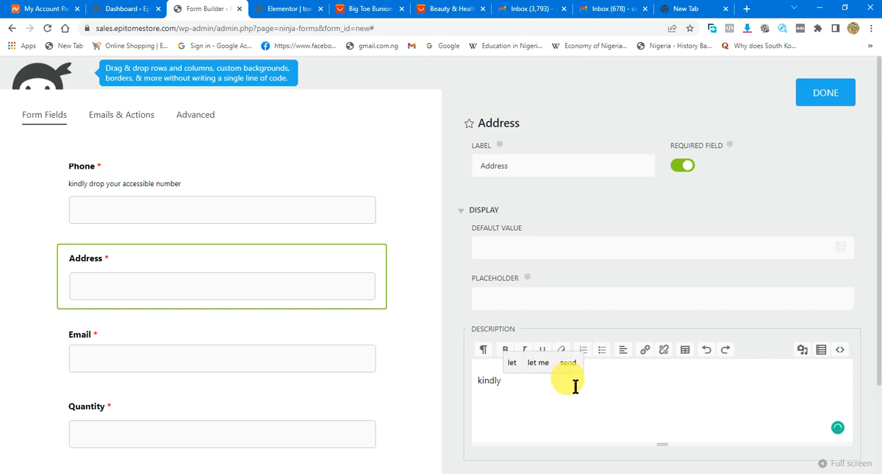
pyautogui.write(' drop')
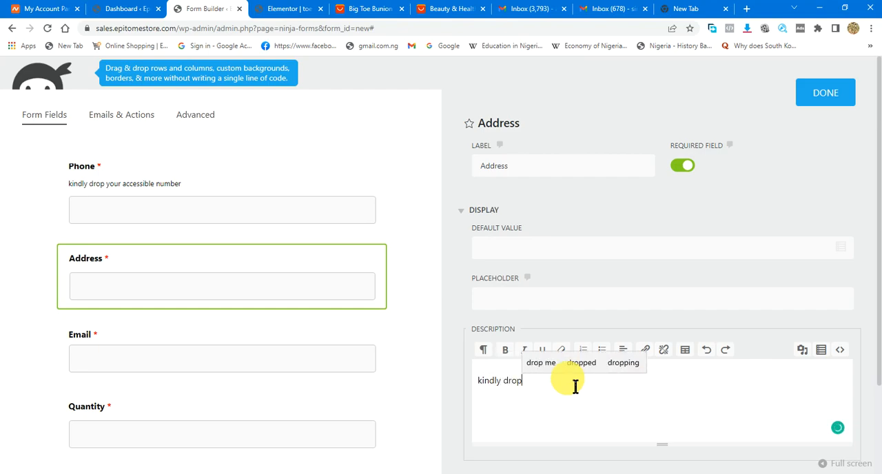
pyautogui.write(' your ')
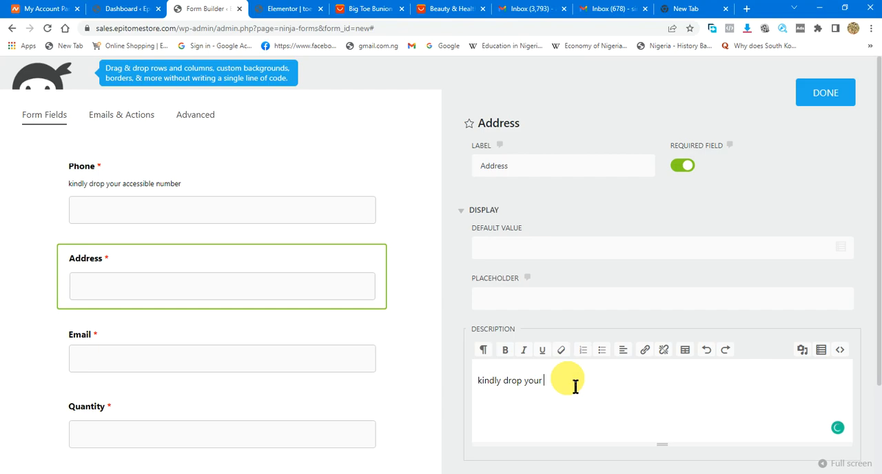
pyautogui.write('access')
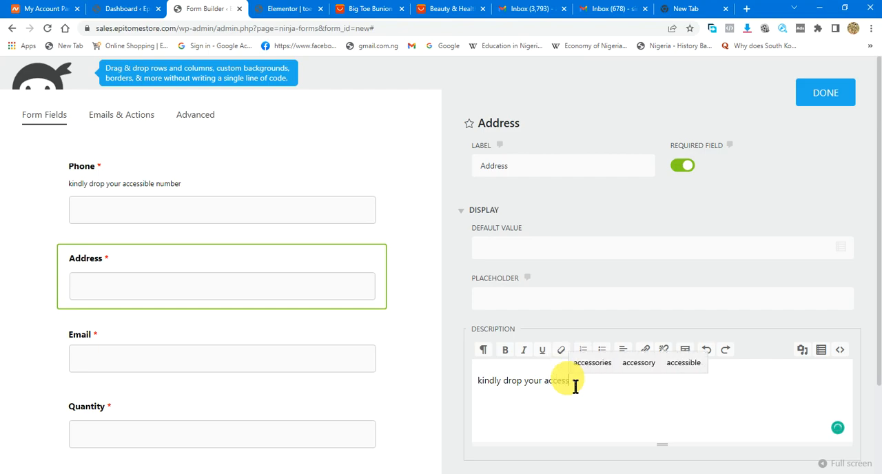
pyautogui.write('ible')
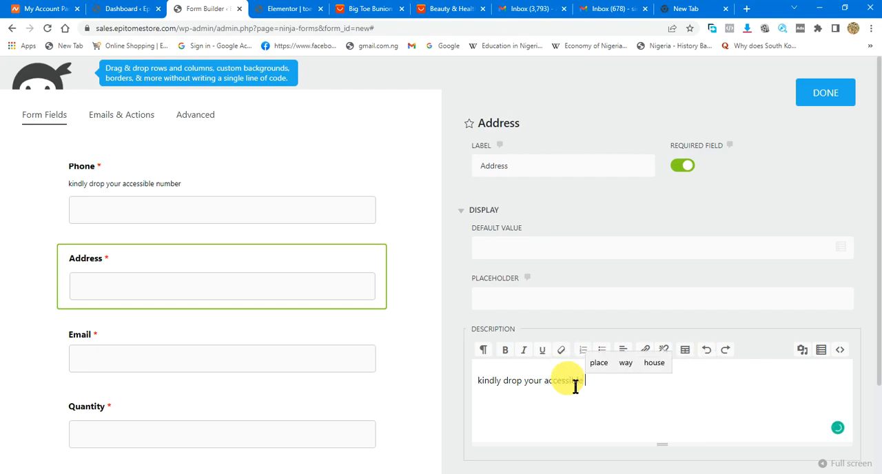
pyautogui.write(' address amd')
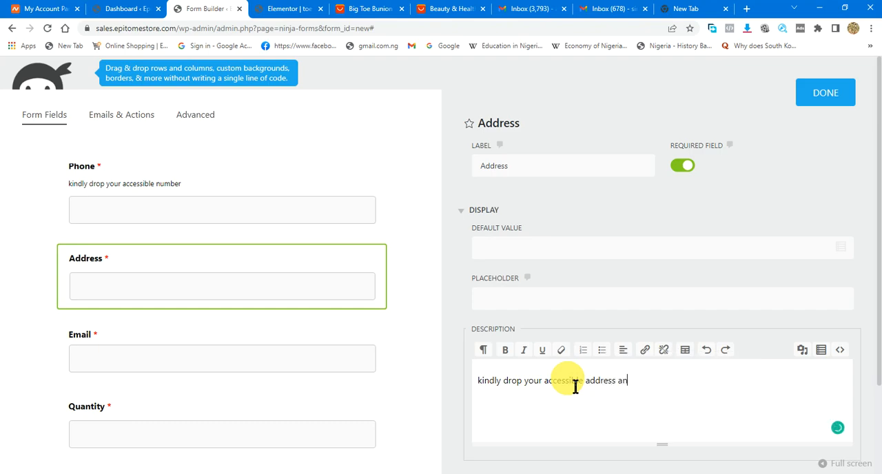
pyautogui.write('d land')
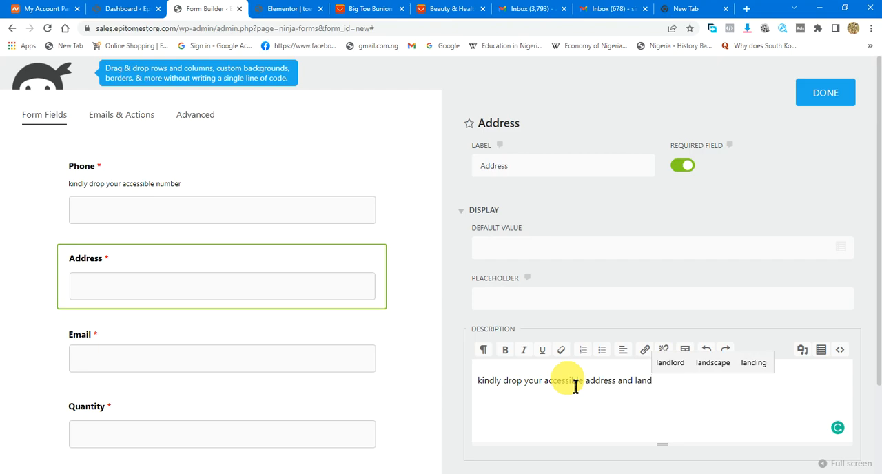
pyautogui.write('mark')
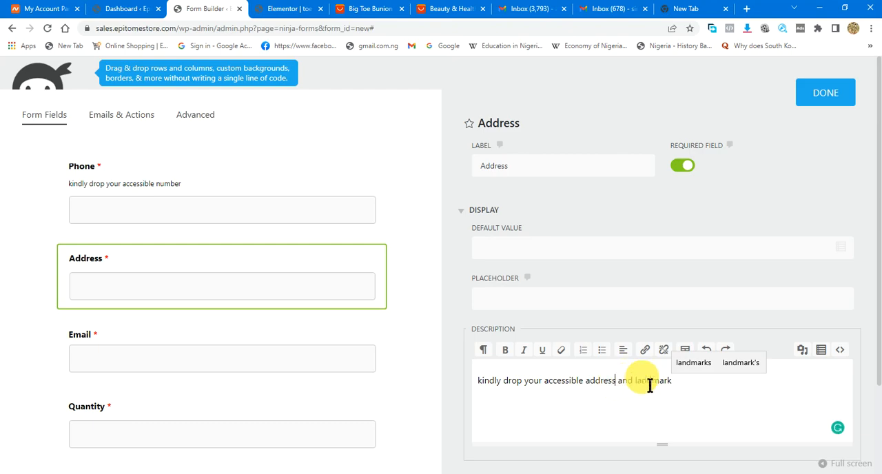
# - Try inserting ", state" after "address" in the Address field's description and remove it again
pyautogui.write(',')
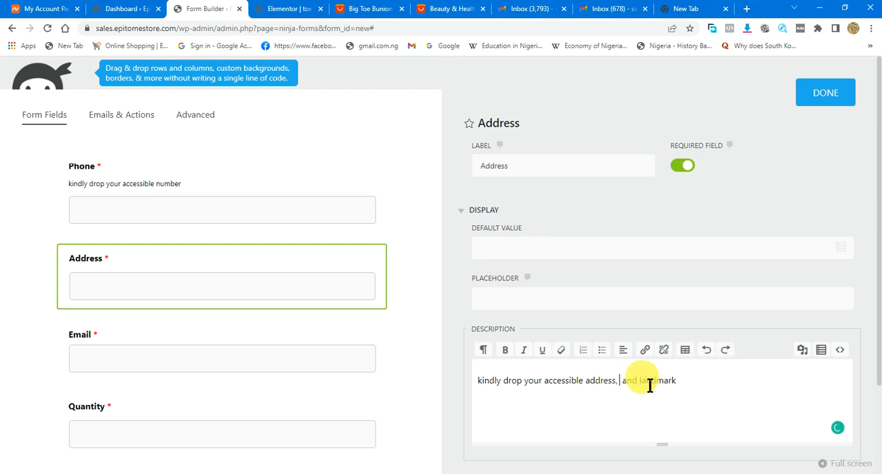
pyautogui.write(' state')
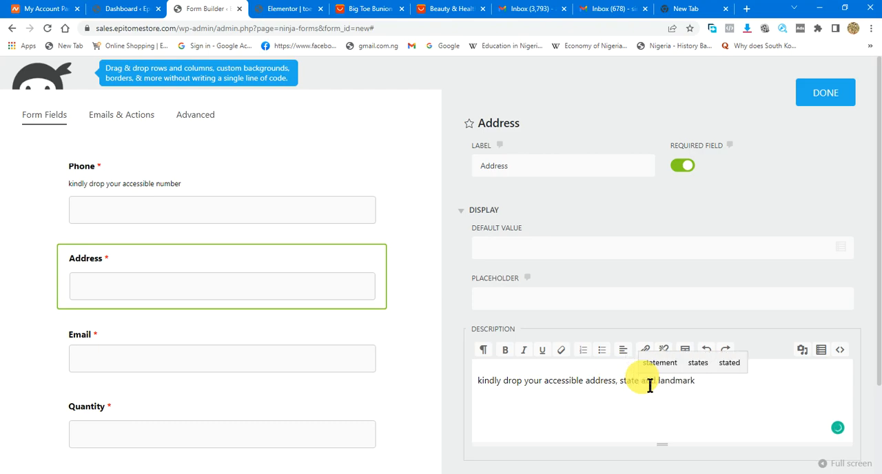
pyautogui.press('BackSpace')
pyautogui.press('BackSpace')
pyautogui.press('BackSpace')
pyautogui.press('BackSpace')
pyautogui.press('BackSpace')
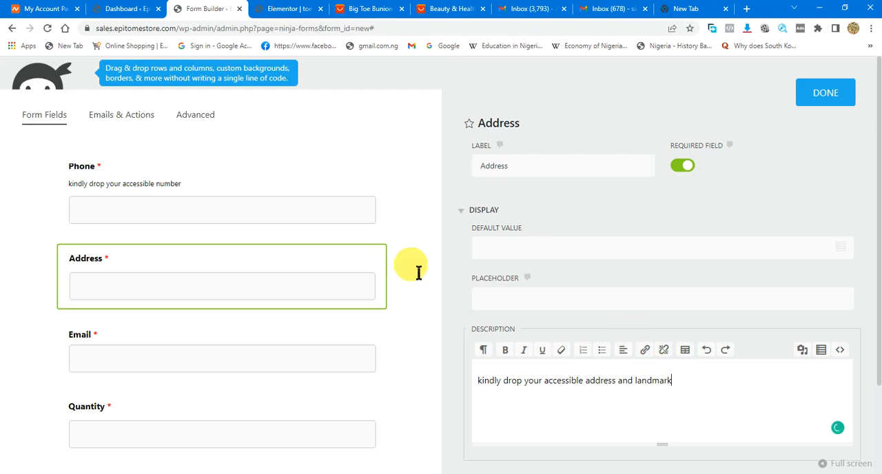
# - Review the form fields and close the Address field's settings
pyautogui.scroll(2, 256, 213)
pyautogui.scroll(-2, 256, 222)
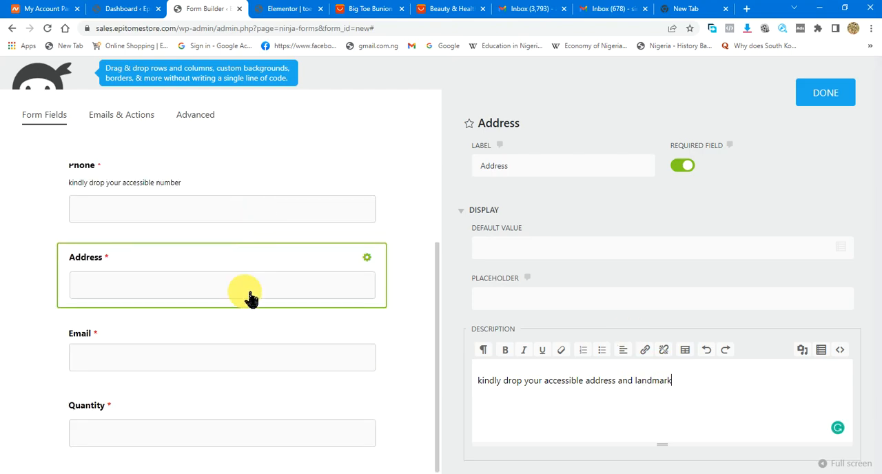
pyautogui.scroll(3, 261, 303)
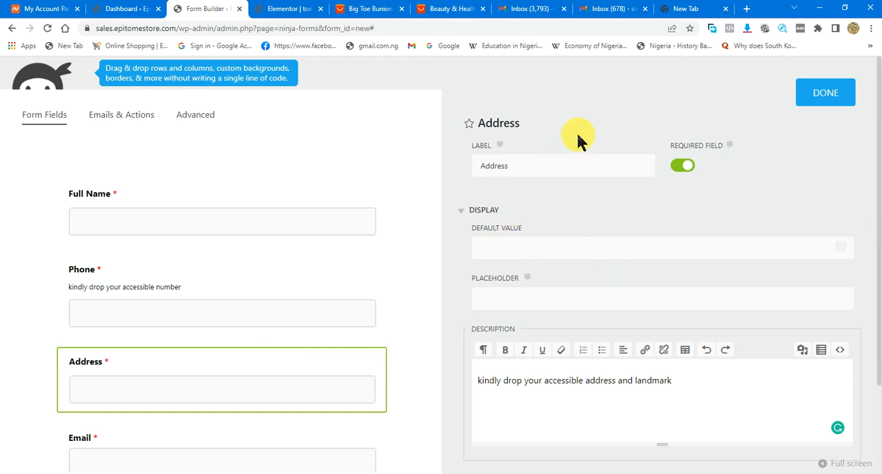
pyautogui.click(813, 96)
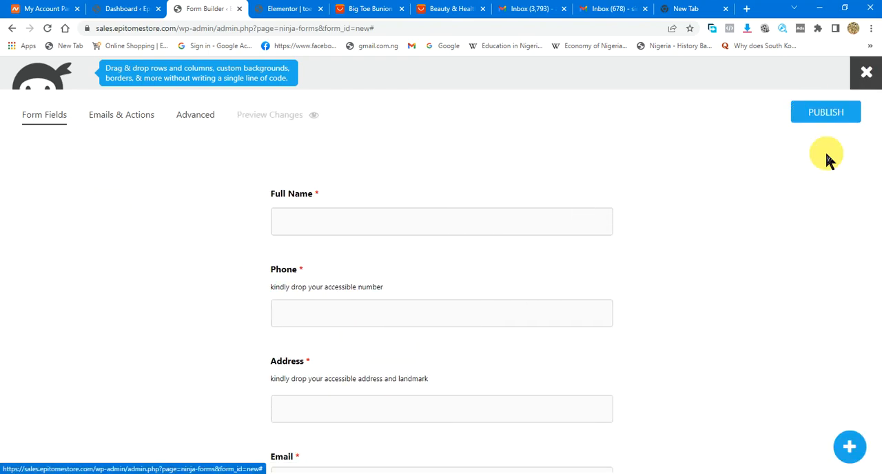
# - Add a Single Line Text field between the Address and Email fields and open its settings
pyautogui.click(852, 452)
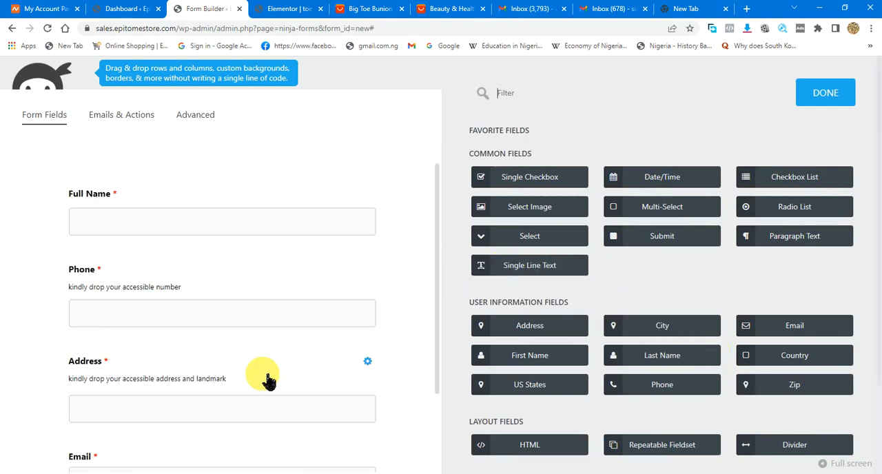
pyautogui.scroll(-1, 311, 360)
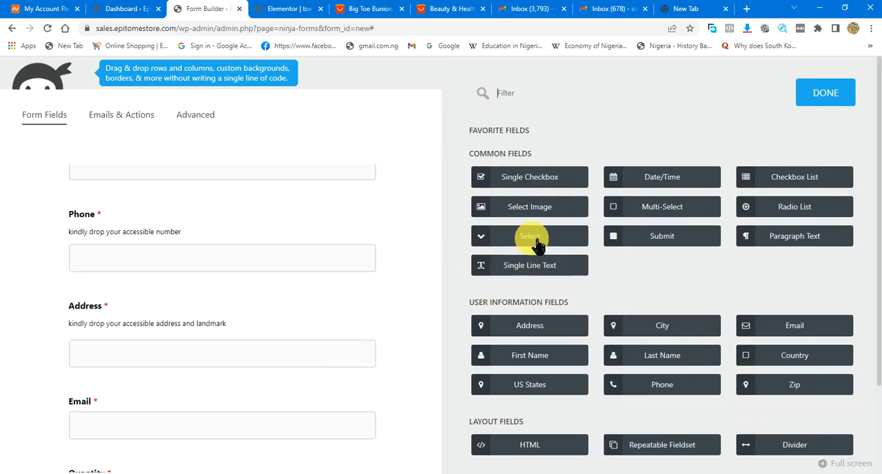
pyautogui.moveTo(528, 271); pyautogui.dragTo(183, 375)
pyautogui.click(178, 404)
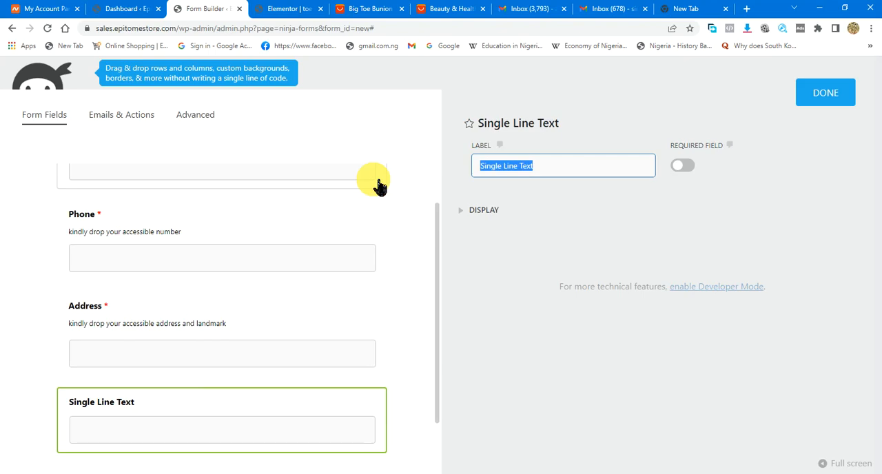
# - Label the new Single Line Text field "State/LGA" and make it required
pyautogui.write('Sta')
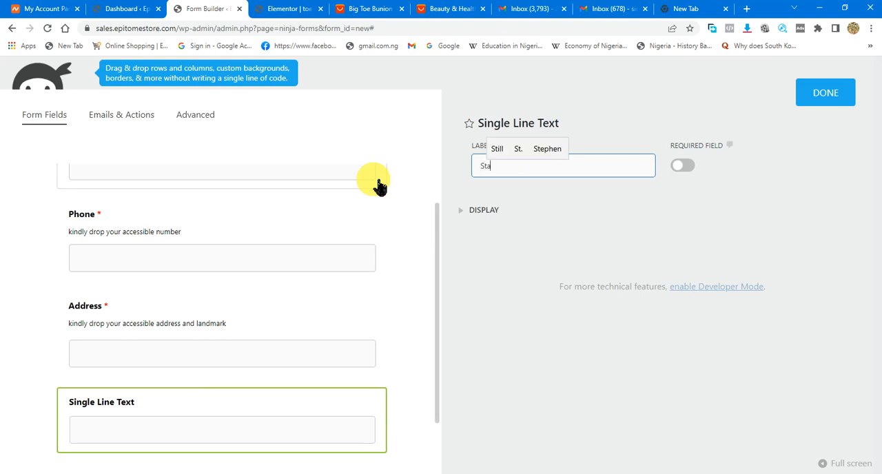
pyautogui.write('te')
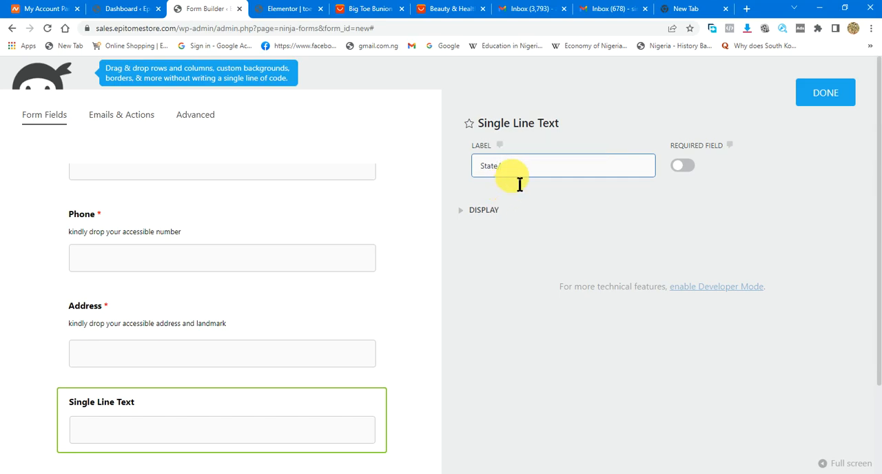
pyautogui.press('BackSpace')
pyautogui.write('/LGA')
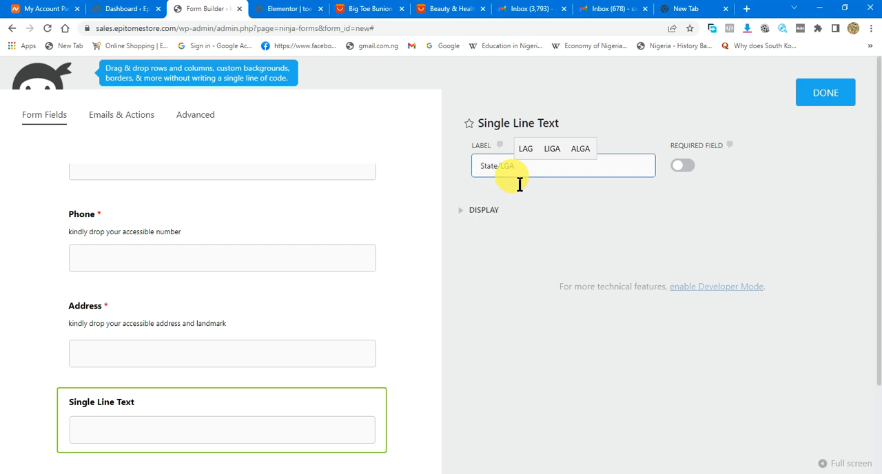
pyautogui.click(414, 295)
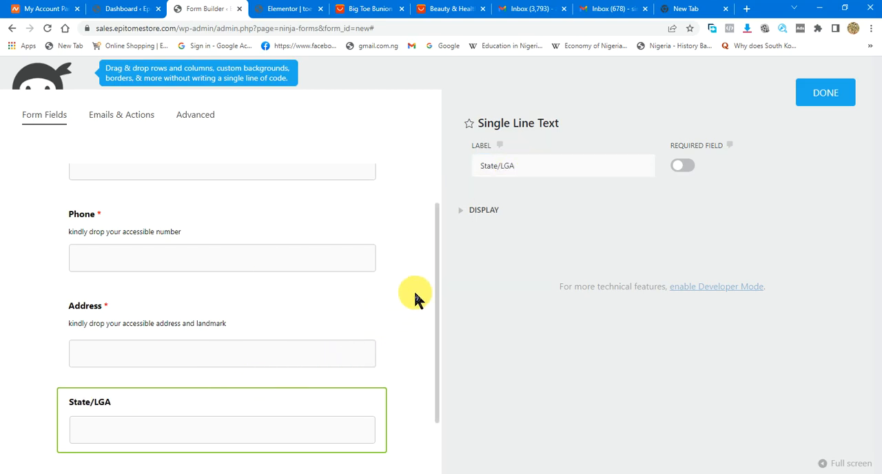
pyautogui.click(810, 103)
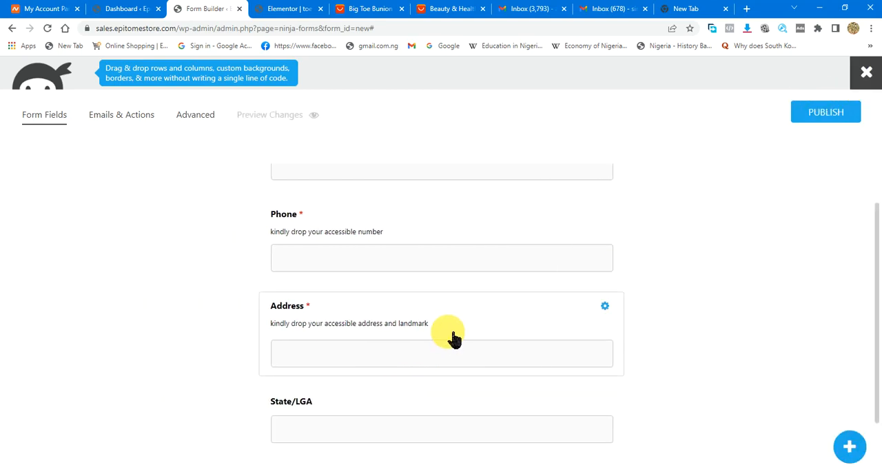
pyautogui.click(445, 406)
pyautogui.click(684, 171)
pyautogui.click(821, 90)
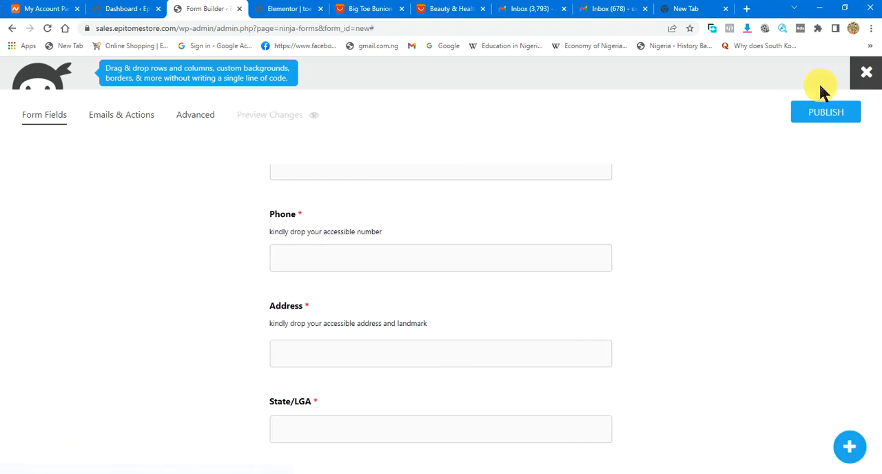
# - Review the settings of the Full Name, Phone and Address fields and the available field types, closing each view
pyautogui.scroll(1, 551, 273)
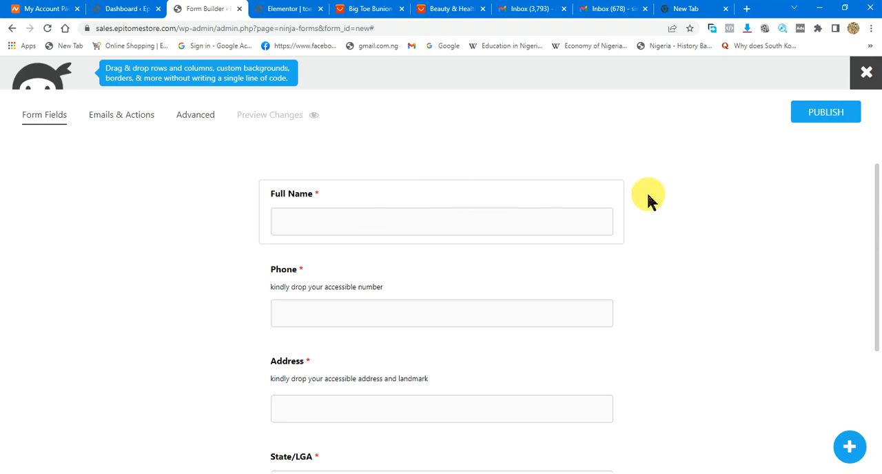
pyautogui.click(430, 290)
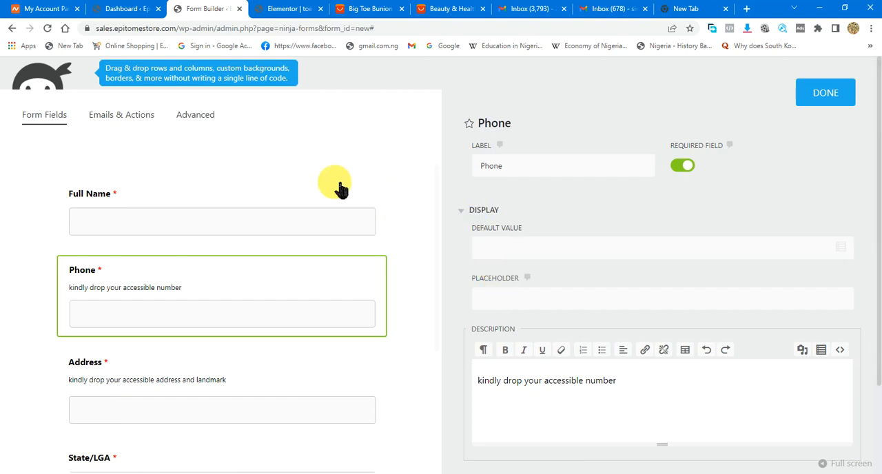
pyautogui.click(236, 197)
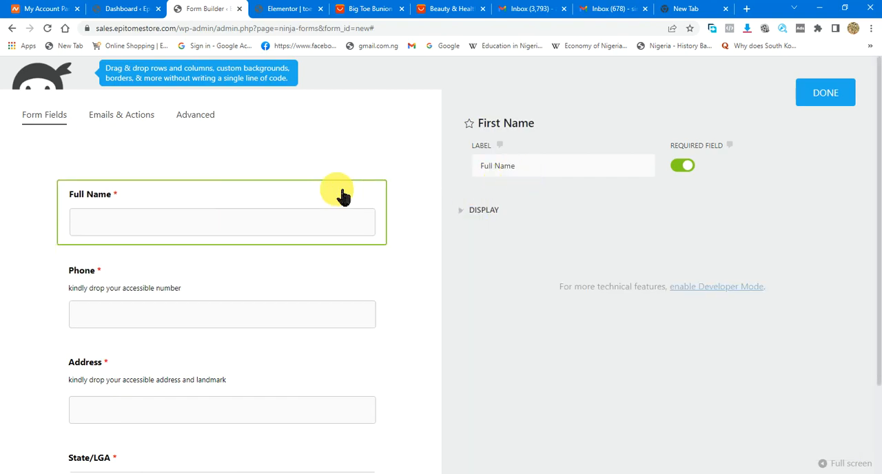
pyautogui.click(254, 274)
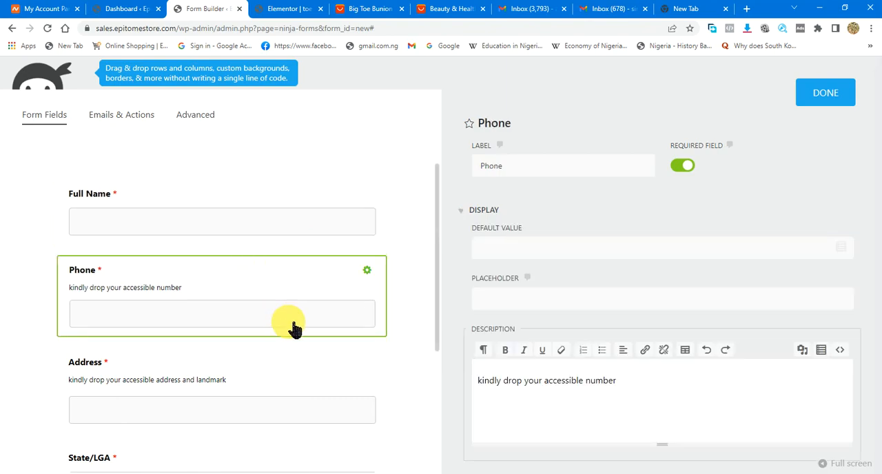
pyautogui.click(283, 370)
pyautogui.click(826, 95)
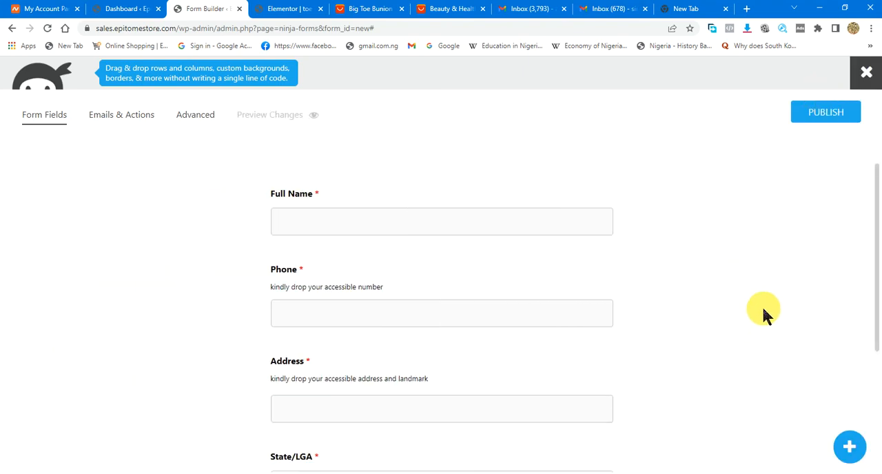
pyautogui.click(853, 452)
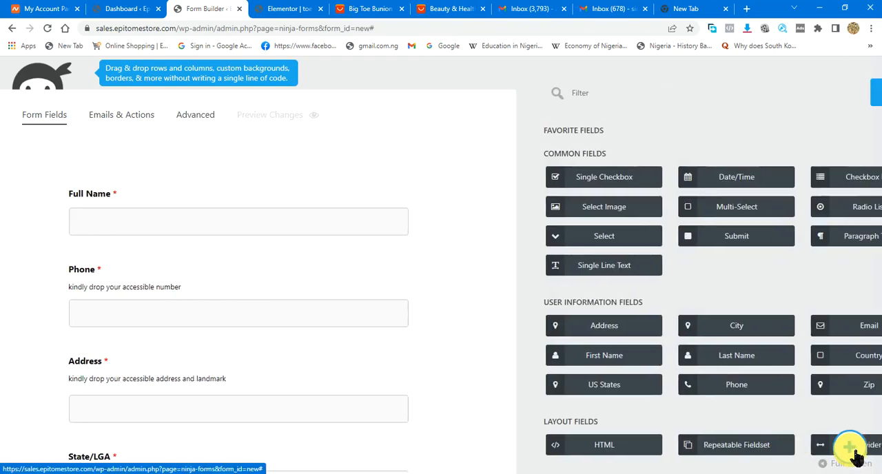
pyautogui.scroll(-3, 730, 303)
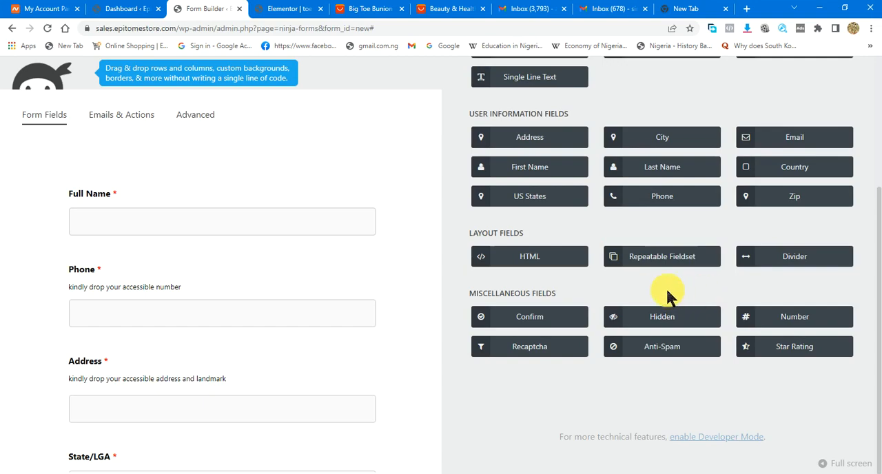
pyautogui.scroll(3, 666, 290)
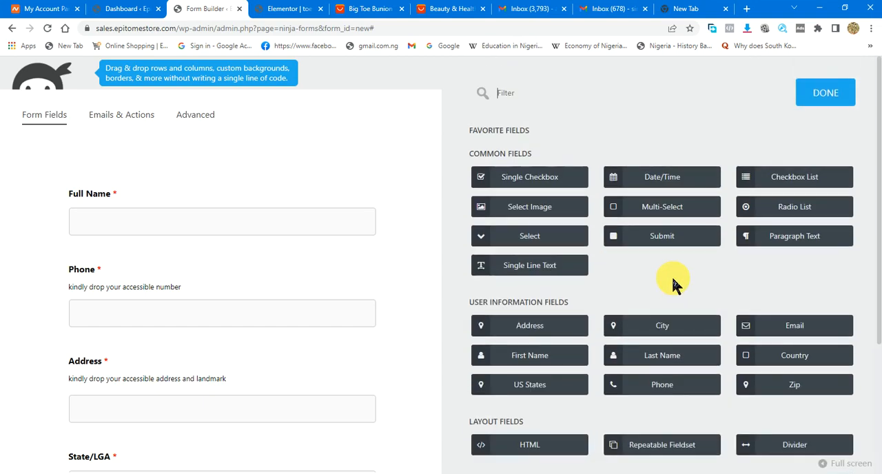
pyautogui.click(826, 97)
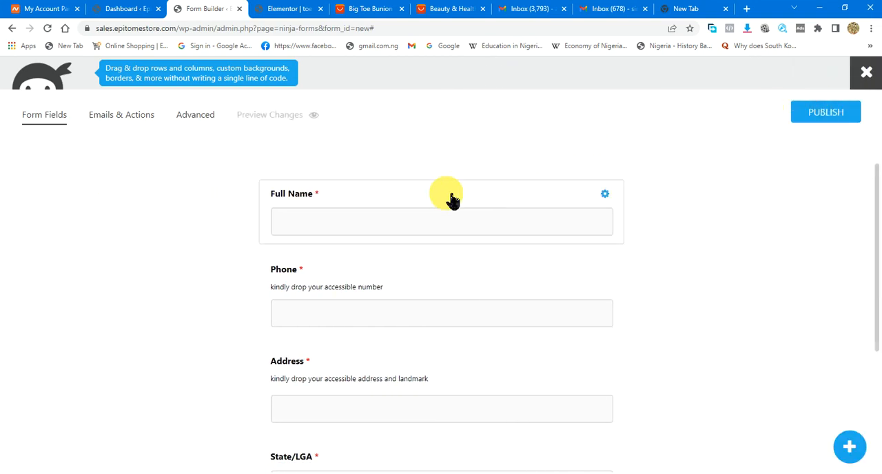
# - Show the form's emails and actions
pyautogui.click(128, 117)
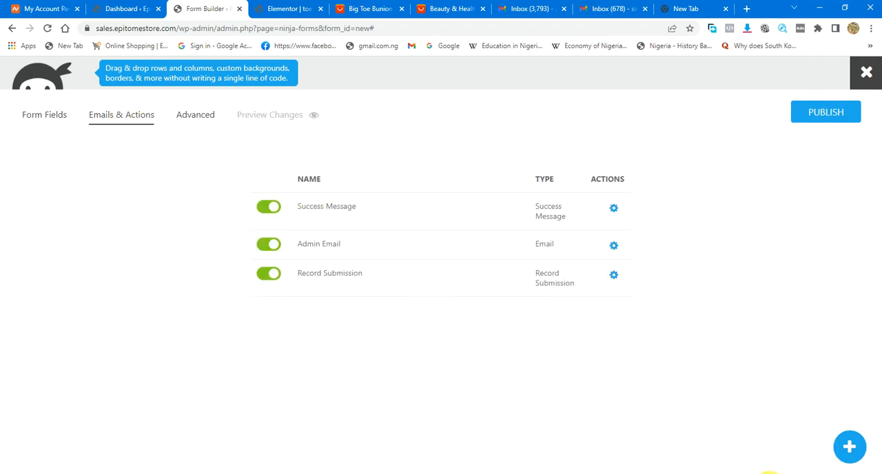
pyautogui.click(762, 473)
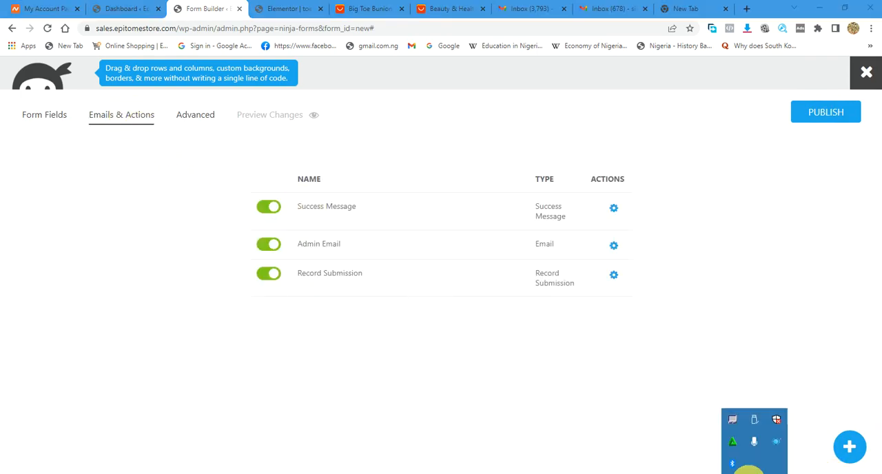
pyautogui.click(760, 446)
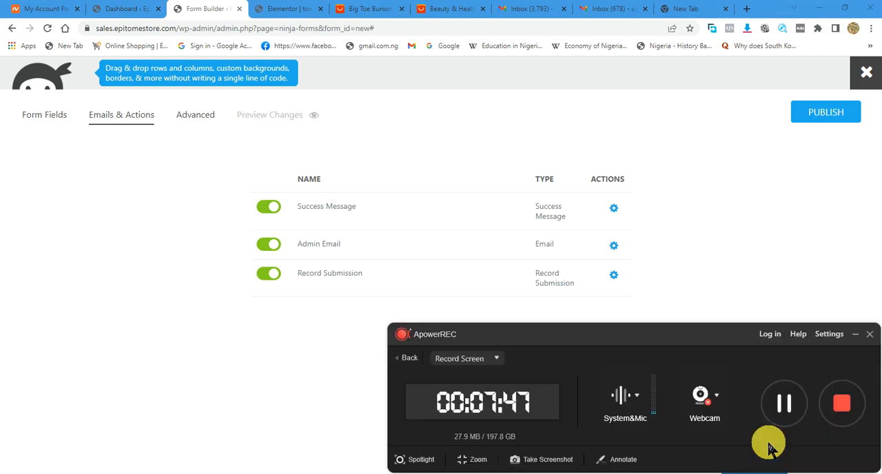
pyautogui.click(853, 334)
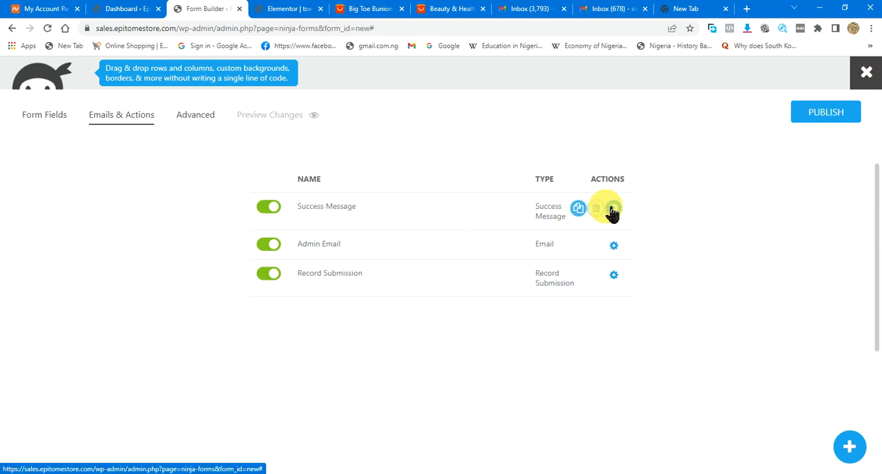
# - Replace the Admin Email action's recipient with the store's admin e-mail address
pyautogui.click(615, 248)
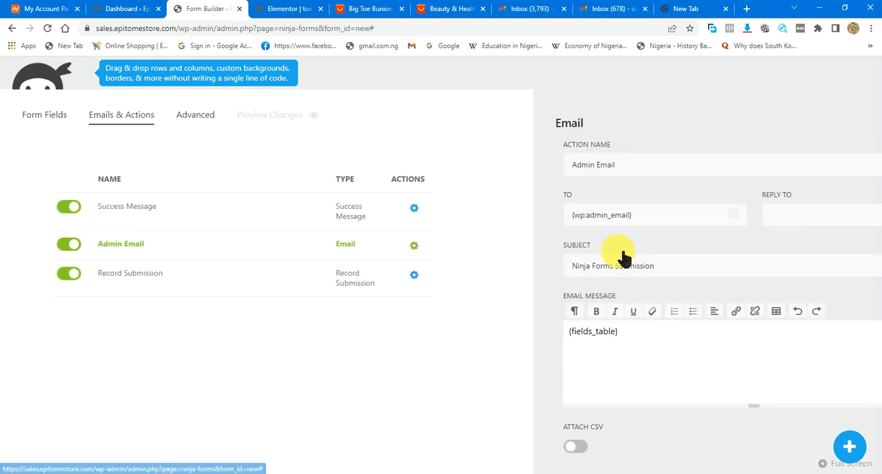
pyautogui.click(541, 215)
pyautogui.moveTo(541, 215); pyautogui.dragTo(478, 218)
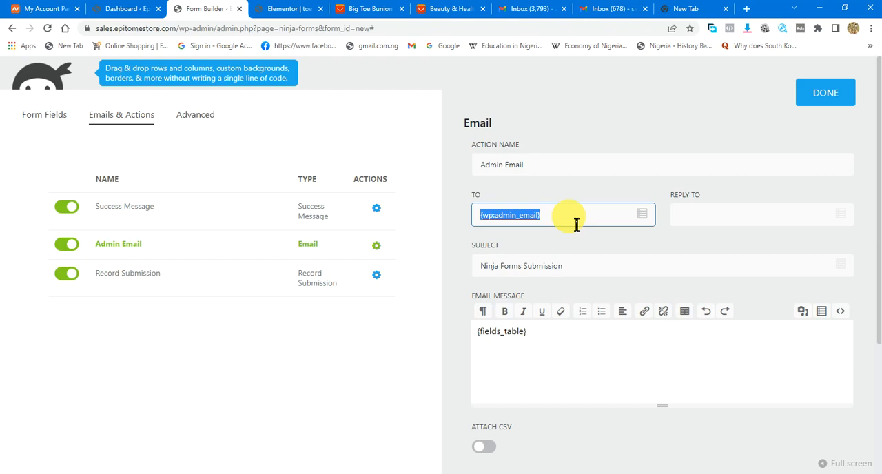
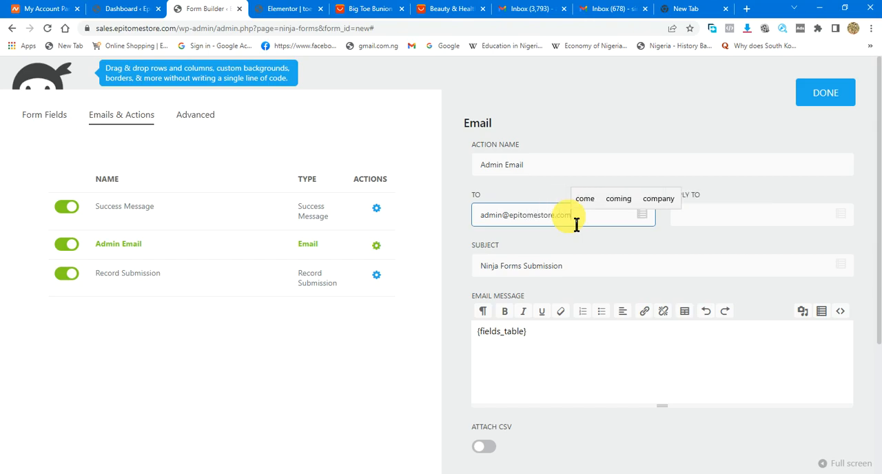
pyautogui.click(538, 216)
# - Set the Admin Email's subject to "Products Form"
pyautogui.click(583, 275)
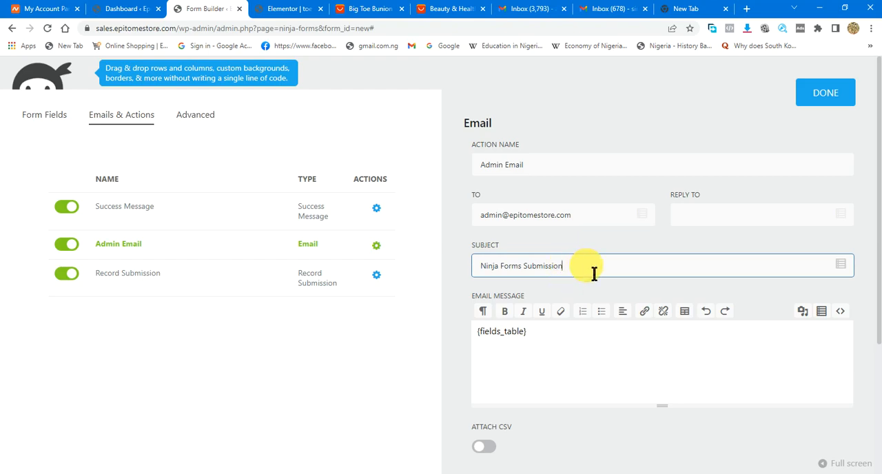
pyautogui.moveTo(598, 274); pyautogui.dragTo(437, 268)
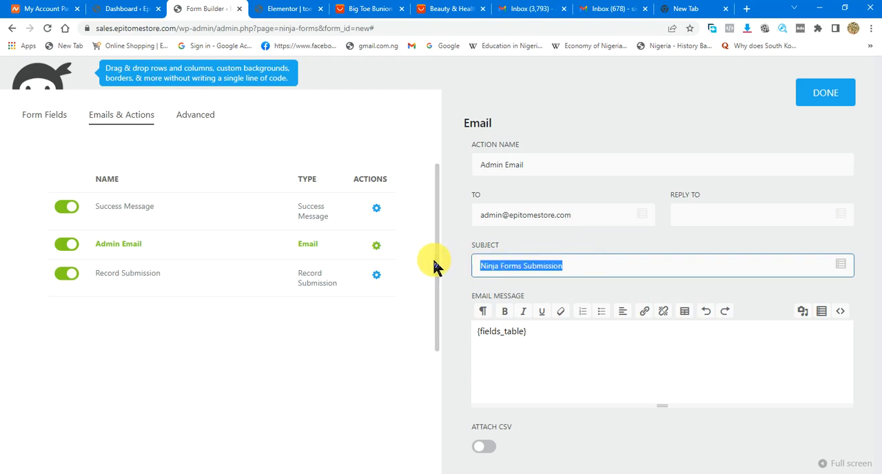
pyautogui.write('Pr')
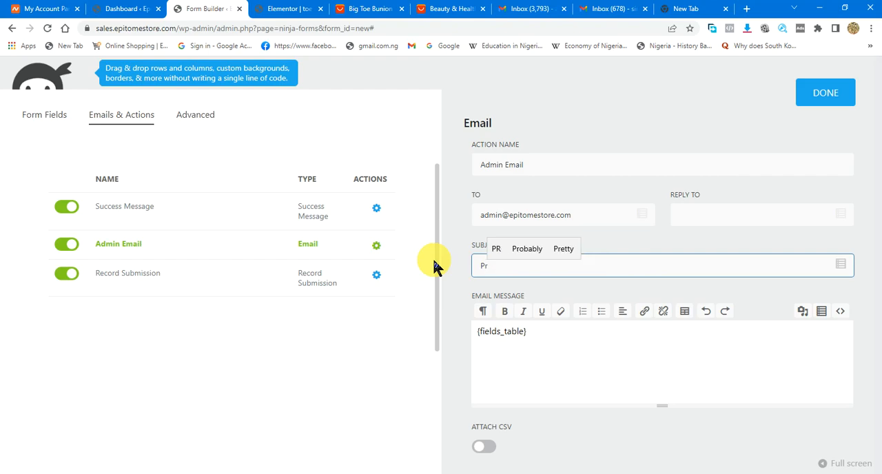
pyautogui.write('oduc')
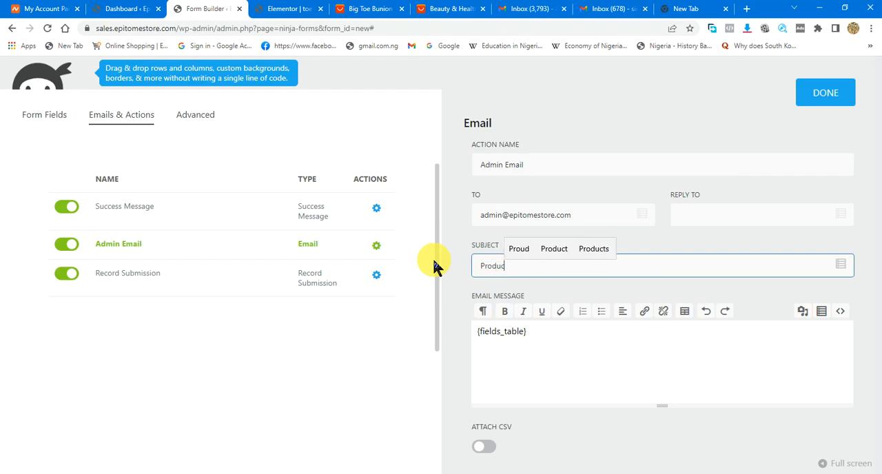
pyautogui.write('ts Form')
# - Check the Admin Email's advanced options and close the action's settings
pyautogui.scroll(-1, 601, 377)
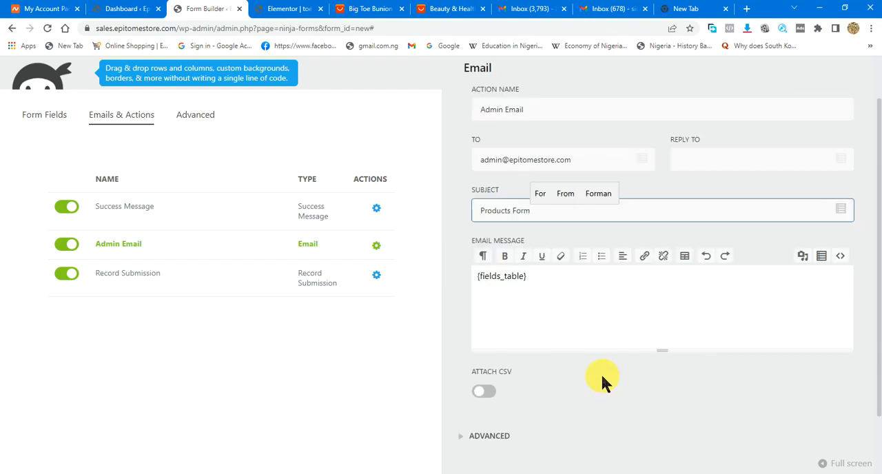
pyautogui.scroll(-1, 601, 376)
pyautogui.click(521, 360)
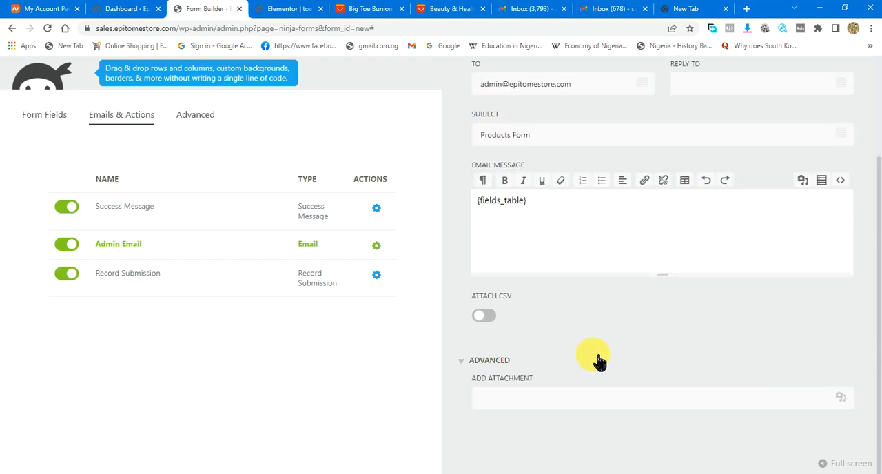
pyautogui.scroll(-1, 597, 362)
pyautogui.scroll(3, 599, 355)
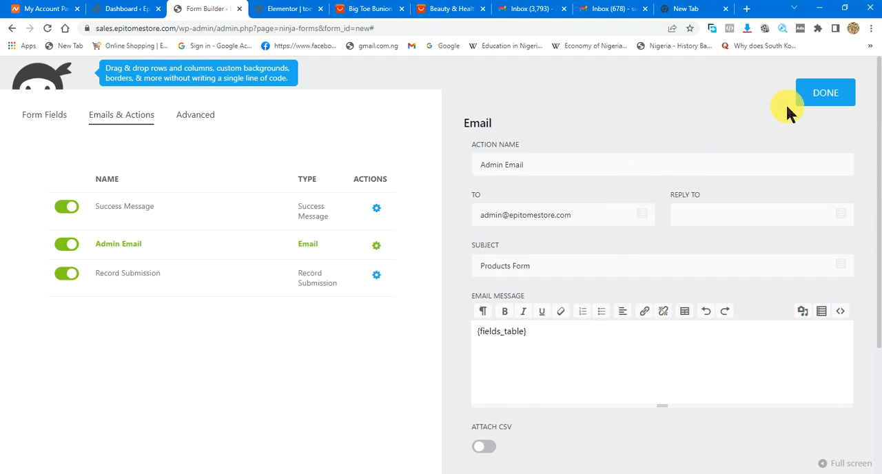
pyautogui.click(817, 96)
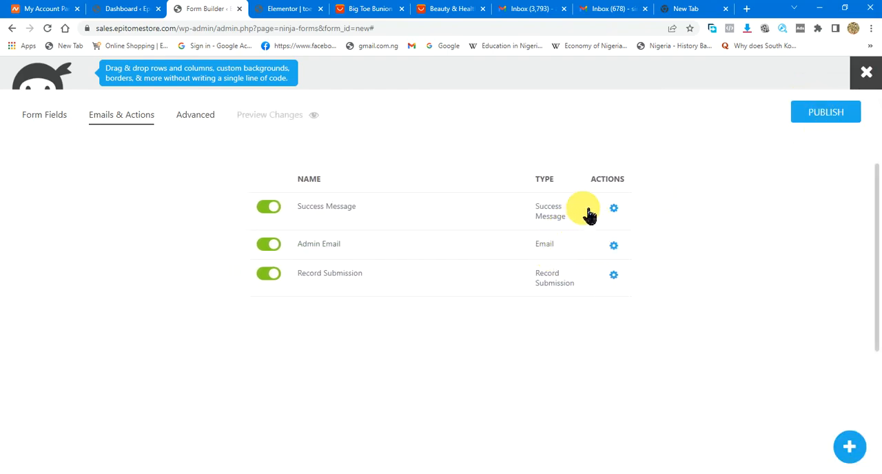
# - Check the settings of the Success Message and Record Submission actions, including the latter's advanced options
pyautogui.click(614, 208)
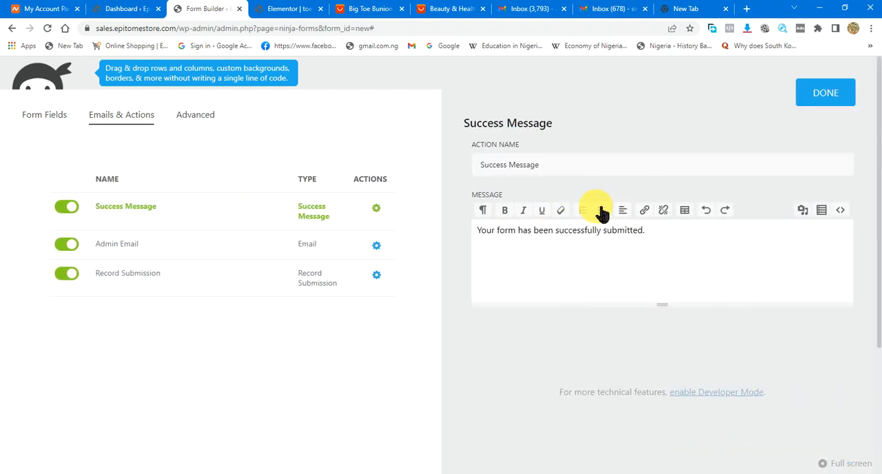
pyautogui.click(377, 276)
pyautogui.click(482, 200)
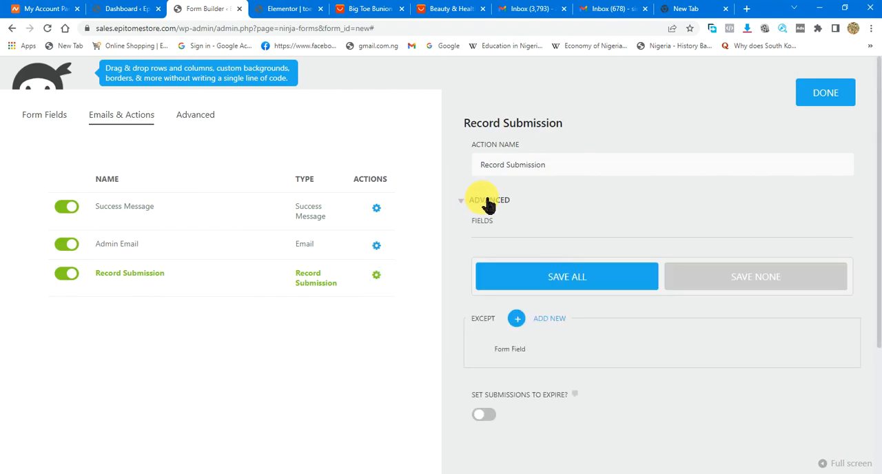
pyautogui.click(495, 202)
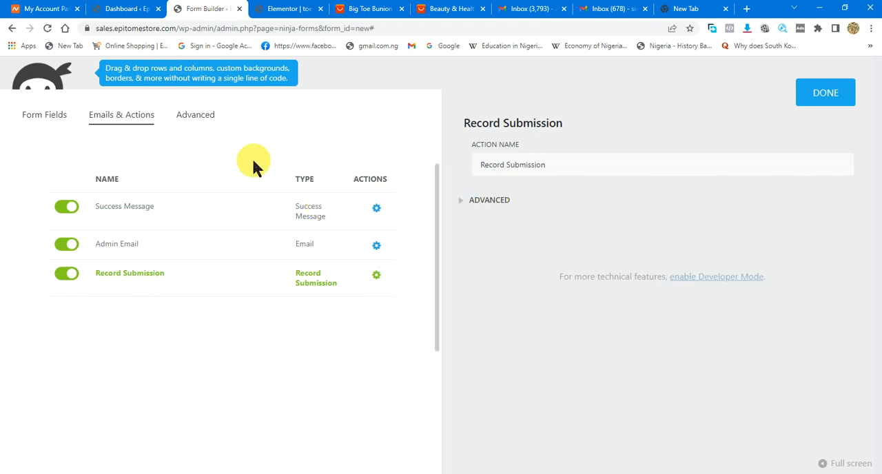
# - Set the form title to "Products Form" in the form's display settings
pyautogui.click(207, 118)
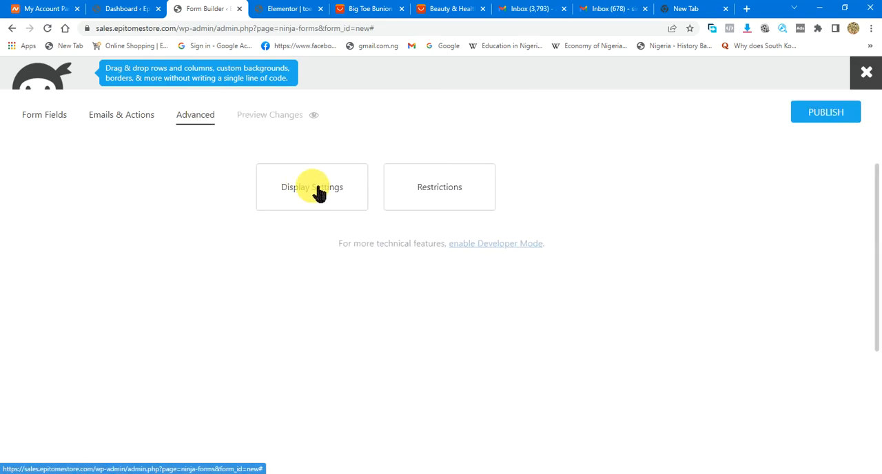
pyautogui.click(315, 194)
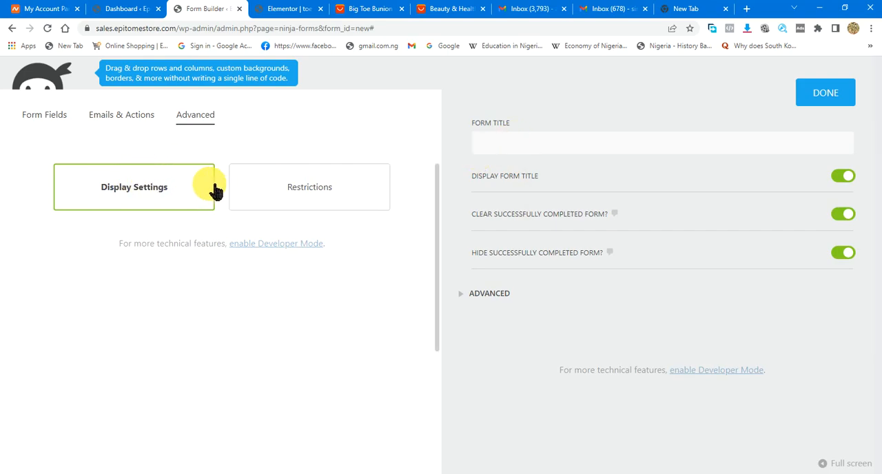
pyautogui.click(524, 154)
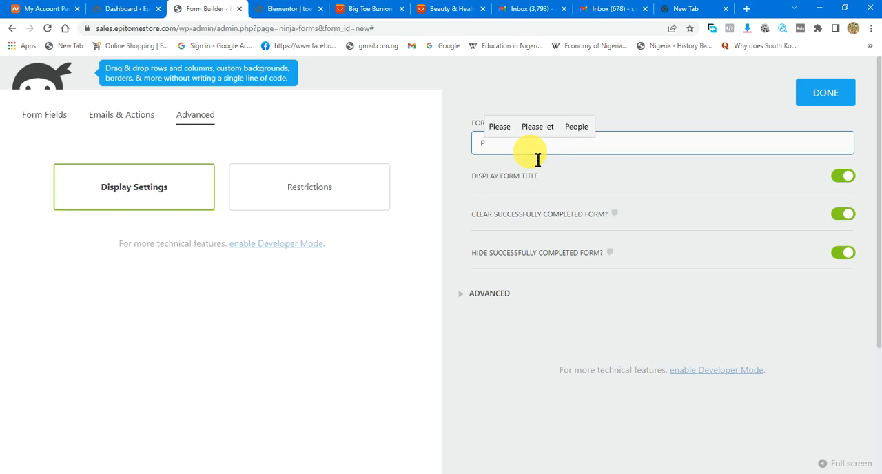
pyautogui.write('oduct')
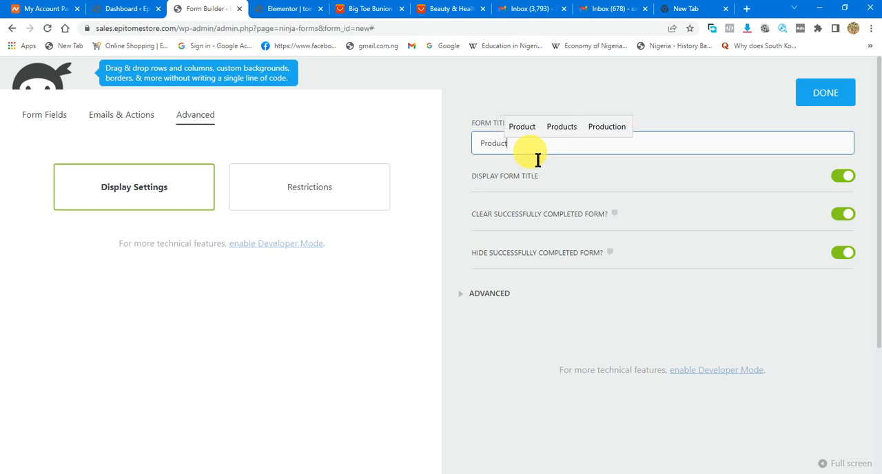
pyautogui.write('s Fo')
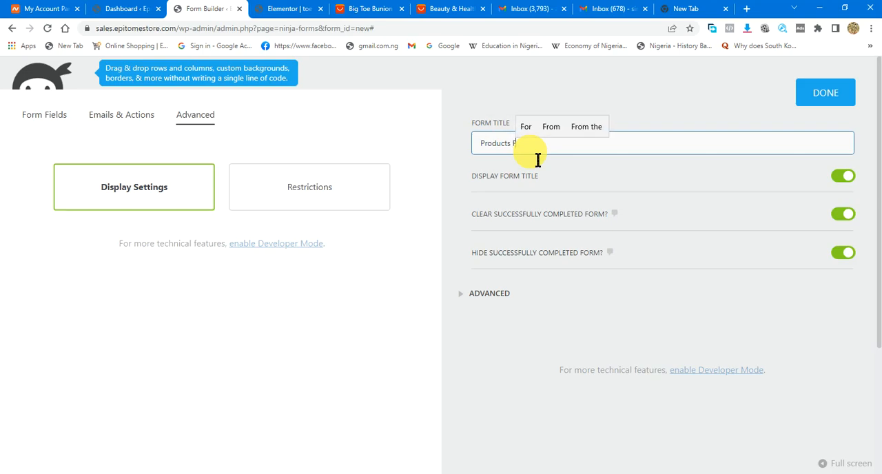
pyautogui.write('rm')
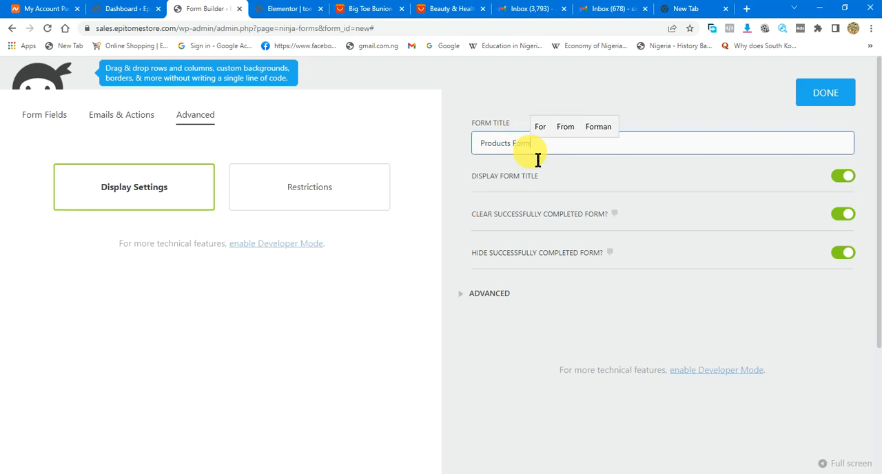
# - Review the advanced display options, such as label position and custom labels, and close the display settings
pyautogui.click(498, 295)
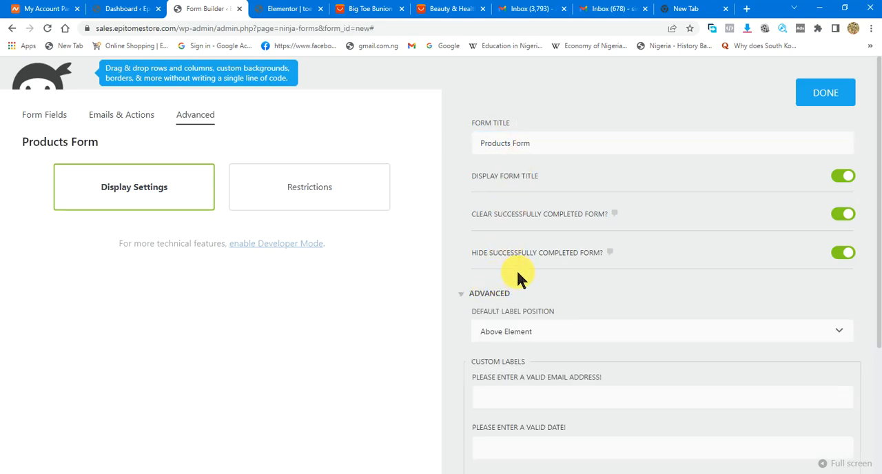
pyautogui.scroll(-2, 544, 279)
pyautogui.scroll(-3, 558, 269)
pyautogui.scroll(5, 567, 252)
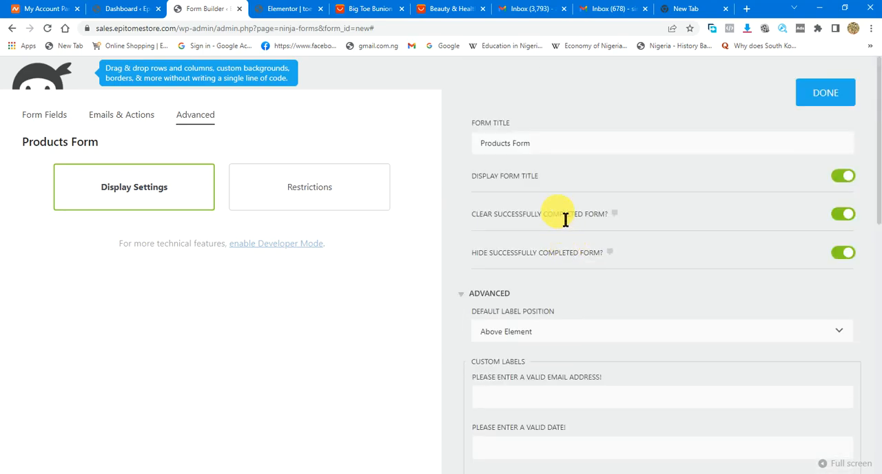
pyautogui.click(830, 92)
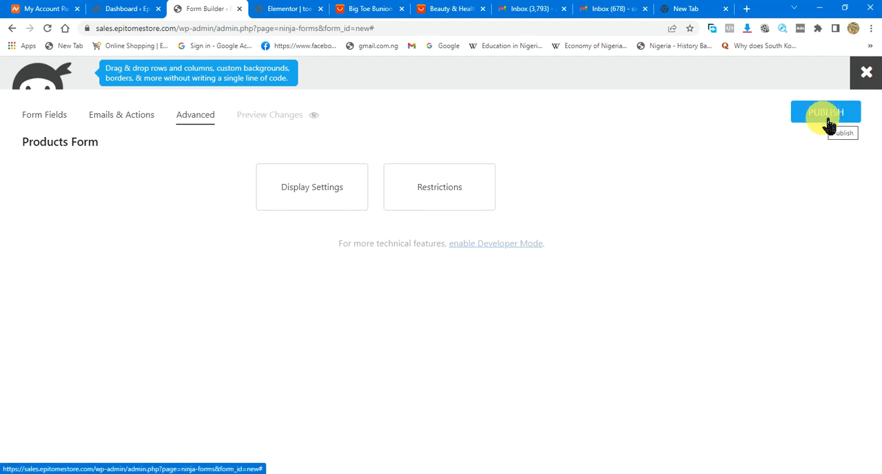
# - Preview the form in the browser and publish it under the title "Products Form"
pyautogui.click(263, 116)
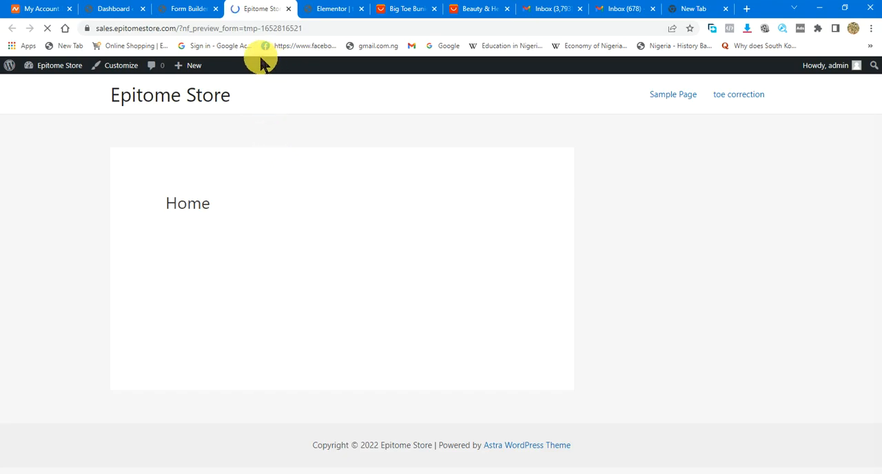
pyautogui.click(288, 9)
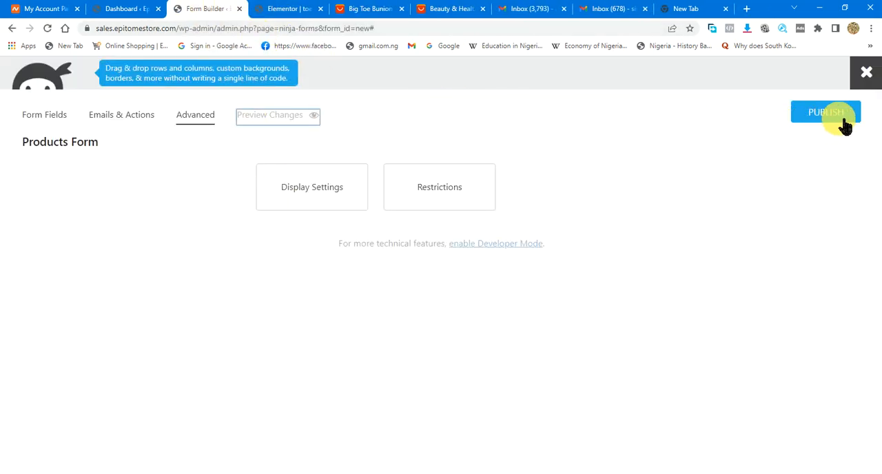
pyautogui.click(817, 120)
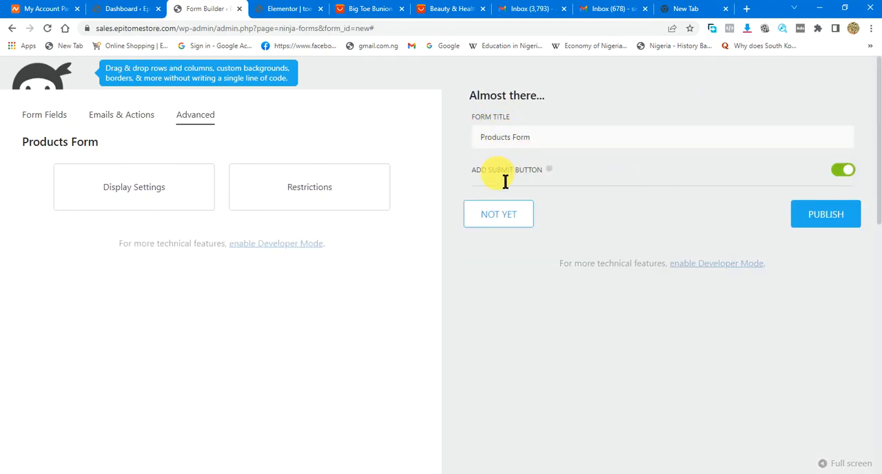
pyautogui.click(839, 177)
pyautogui.click(835, 225)
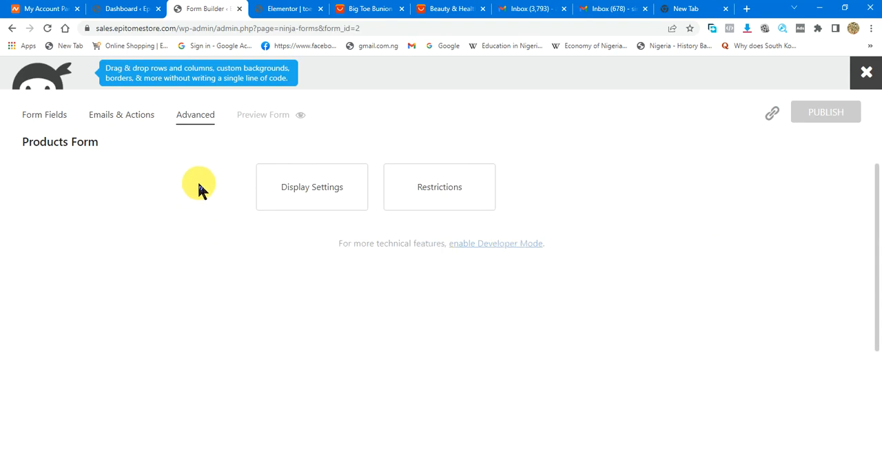
# - Change the Admin Email action's recipient to the store's support e-mail address and publish the form again
pyautogui.click(129, 123)
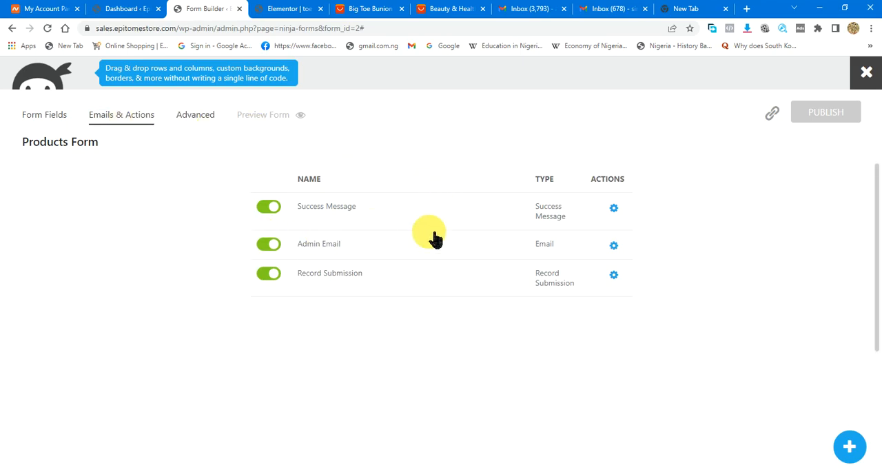
pyautogui.click(614, 246)
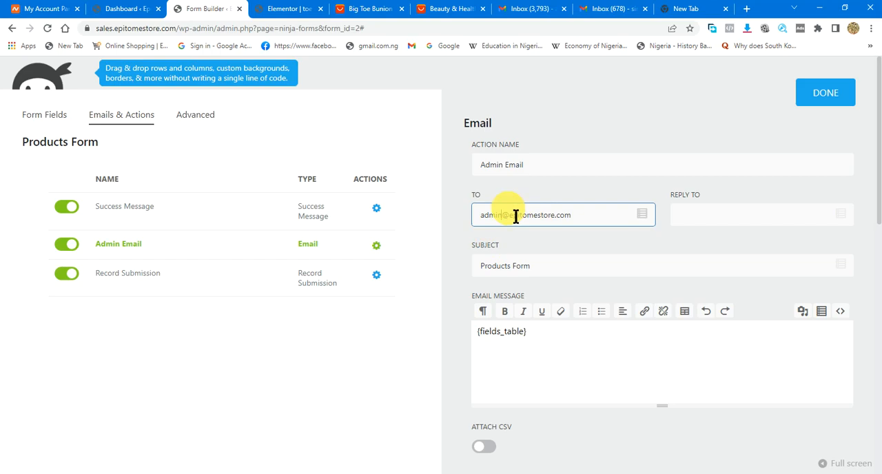
pyautogui.write('support')
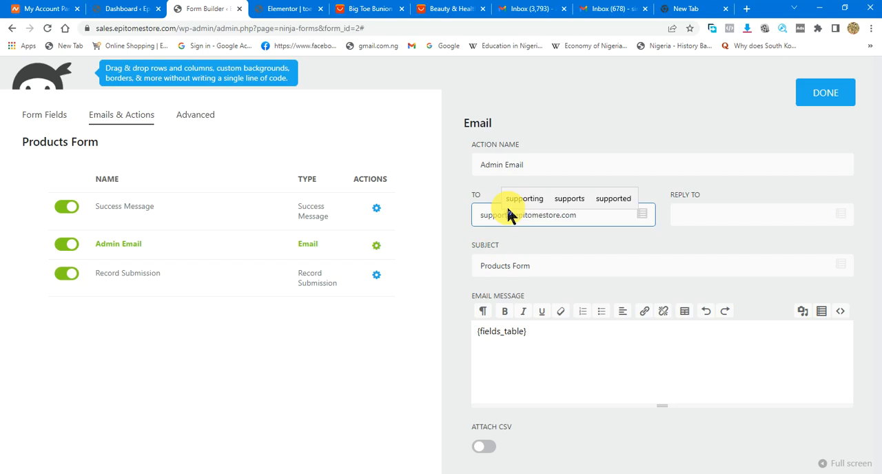
pyautogui.click(834, 87)
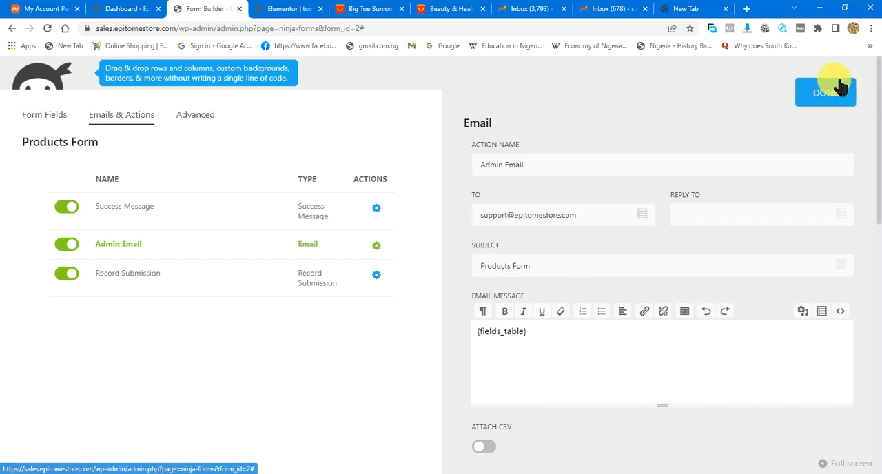
pyautogui.click(831, 121)
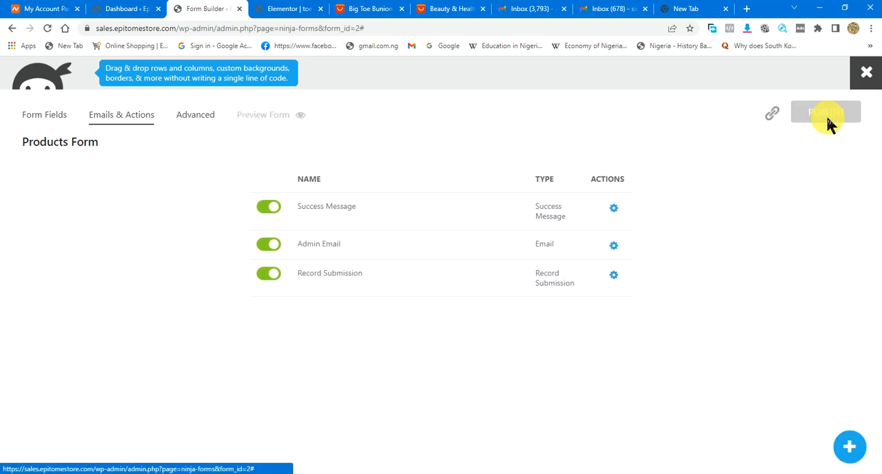
# - Close the form builder and copy the Products Form shortcode [ninja_form id=2] from the forms list
pyautogui.click(870, 74)
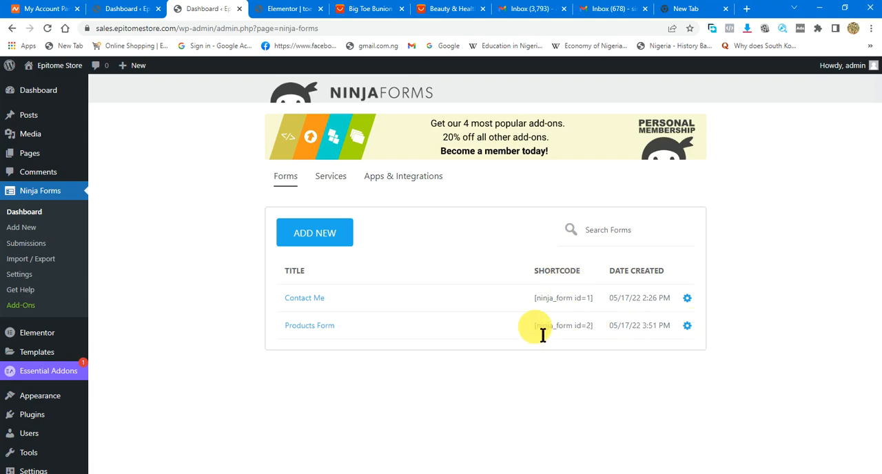
pyautogui.moveTo(536, 331); pyautogui.dragTo(598, 332)
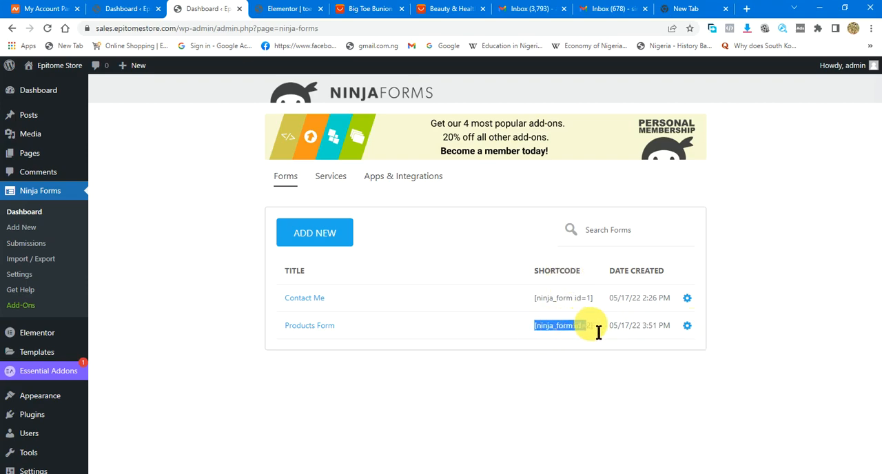
pyautogui.rightClick(593, 326)
pyautogui.click(601, 332)
pyautogui.click(576, 353)
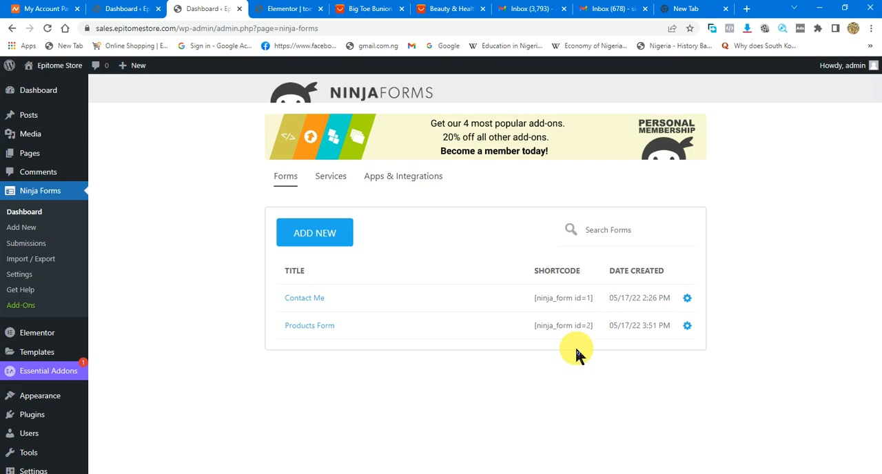
# - Switch to the Elementor editor with the toe correction sales page
pyautogui.click(131, 12)
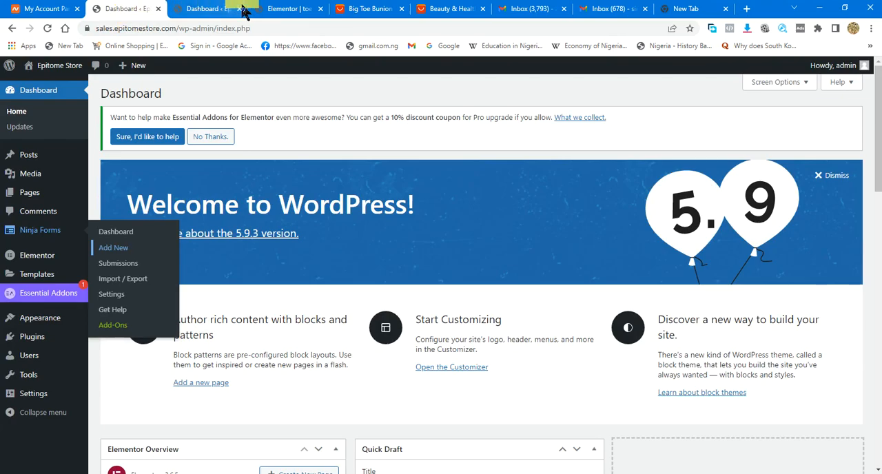
pyautogui.click(289, 13)
pyautogui.moveTo(679, 459)
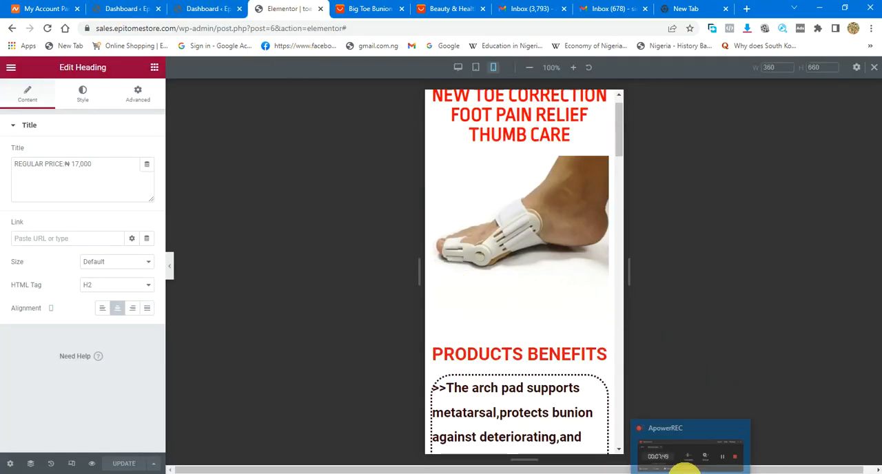
pyautogui.click(695, 472)
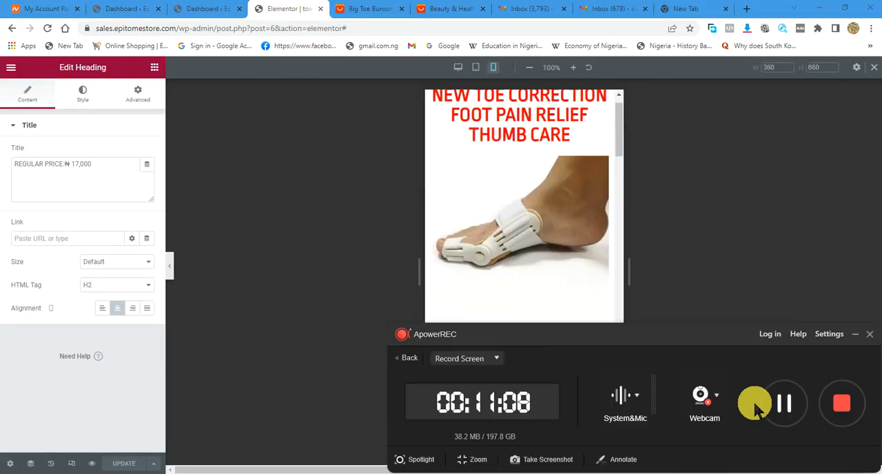
pyautogui.click(855, 334)
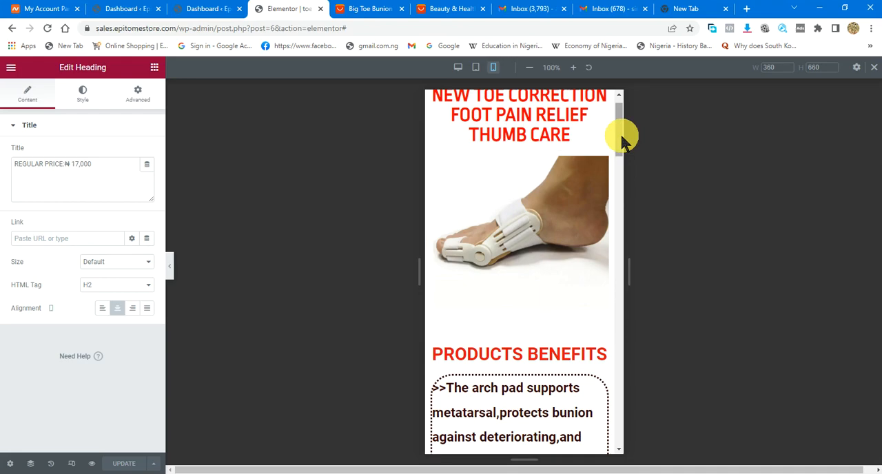
# - Show the page in desktop view and add a single-column section at its end, below the usage images
pyautogui.click(458, 66)
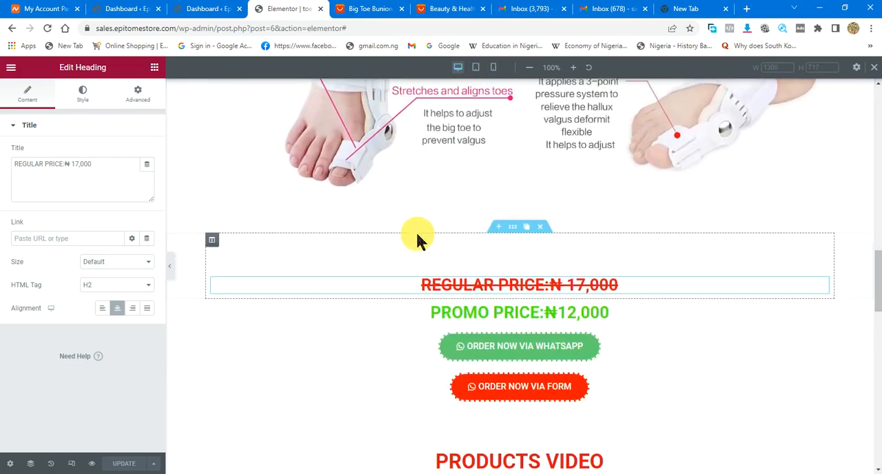
pyautogui.scroll(-10, 455, 308)
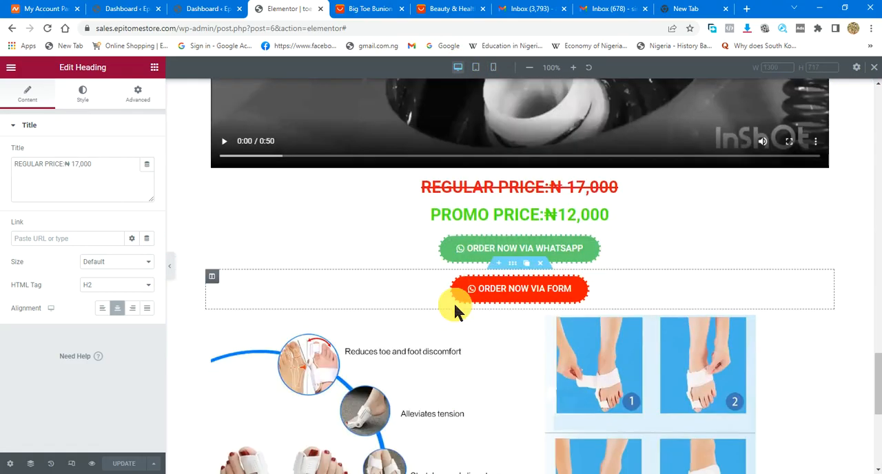
pyautogui.scroll(-5, 455, 310)
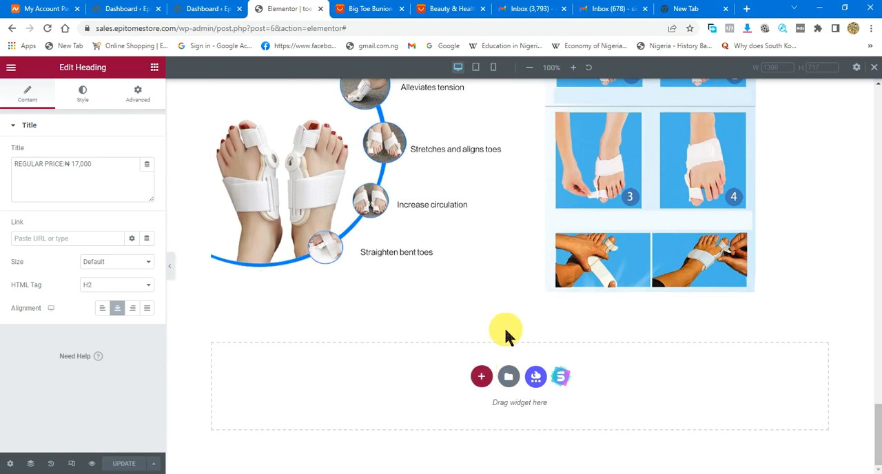
pyautogui.click(483, 376)
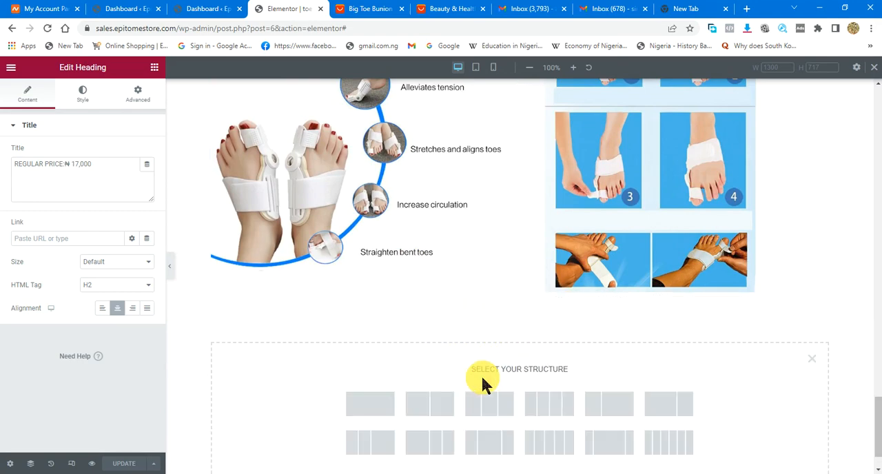
pyautogui.click(383, 409)
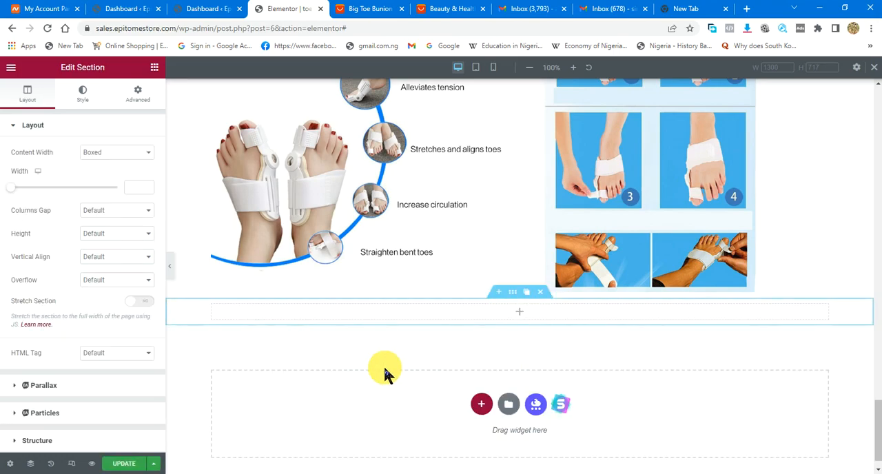
# - Add a heading widget to the new single-column section and start its title with "KINDLY FILL"
pyautogui.click(154, 67)
pyautogui.moveTo(134, 196); pyautogui.dragTo(441, 321)
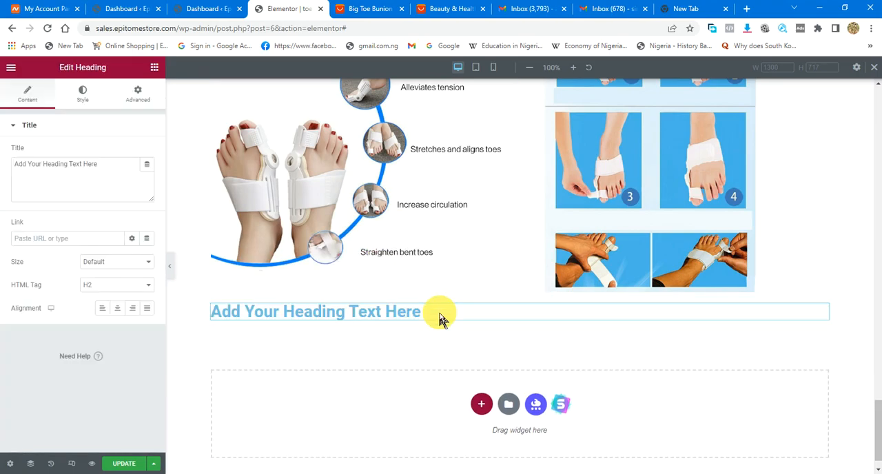
pyautogui.moveTo(104, 169); pyautogui.dragTo(3, 165)
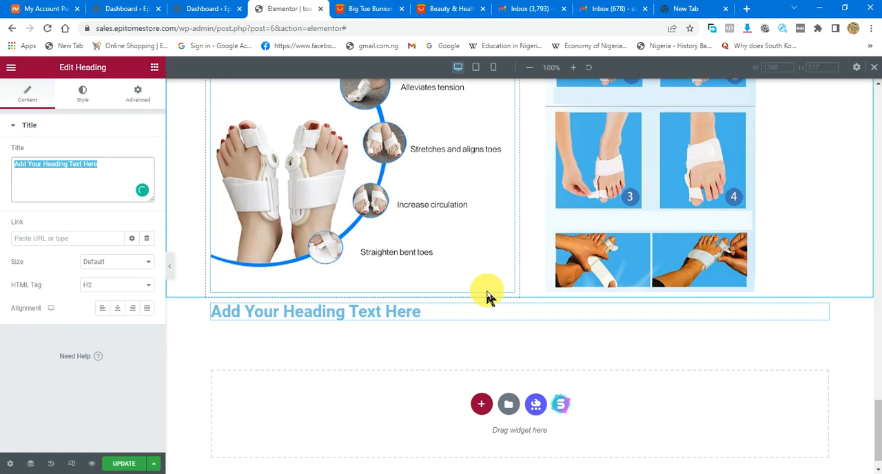
pyautogui.write('KIND')
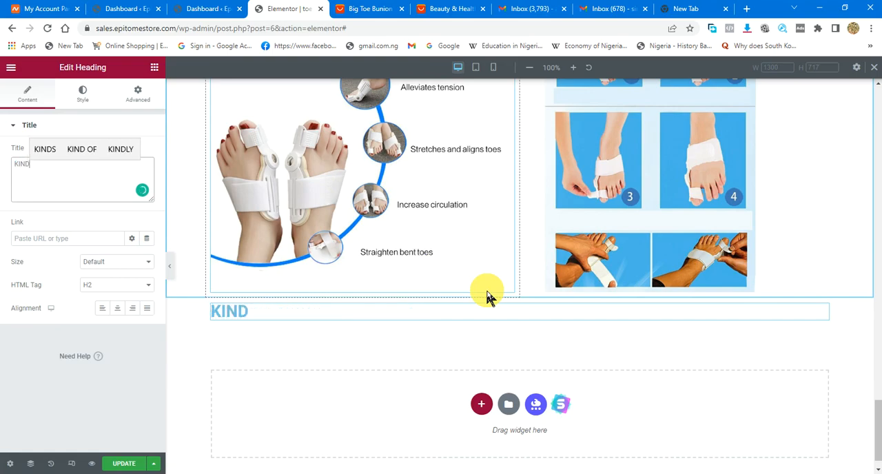
pyautogui.write('LY FILL')
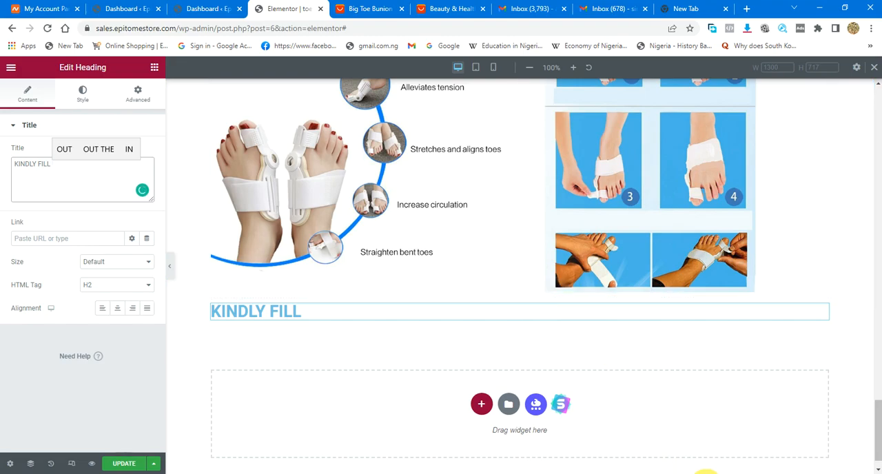
pyautogui.click(696, 473)
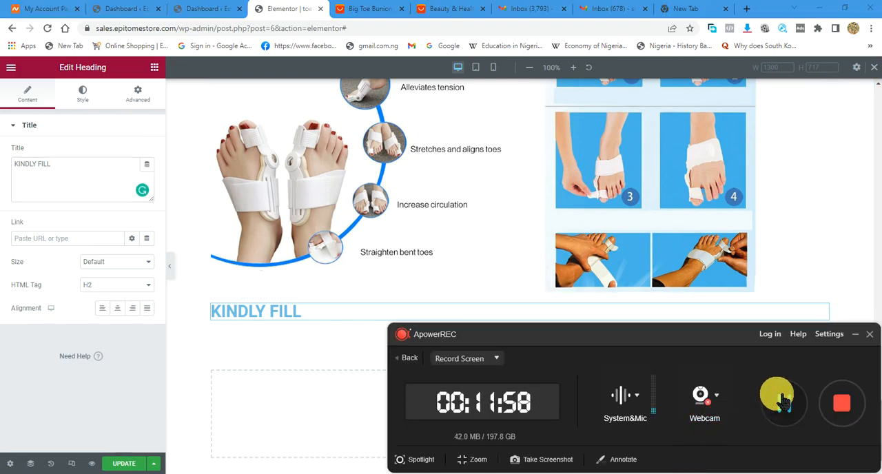
pyautogui.click(855, 334)
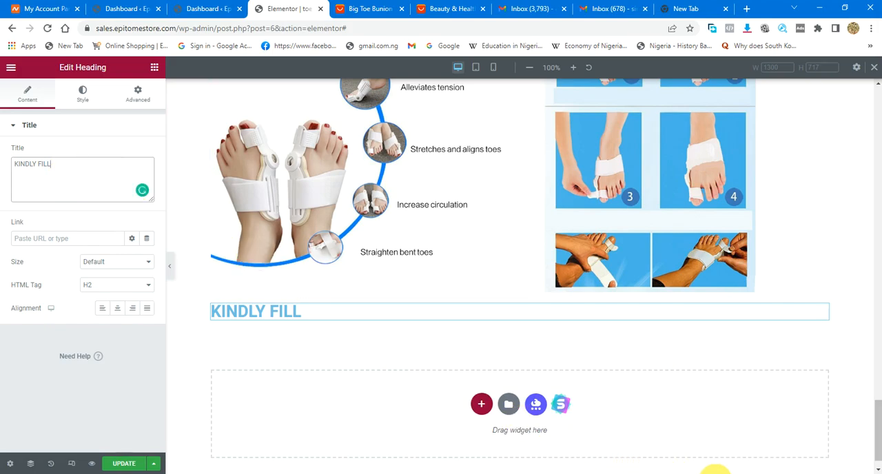
pyautogui.click(697, 473)
pyautogui.click(786, 406)
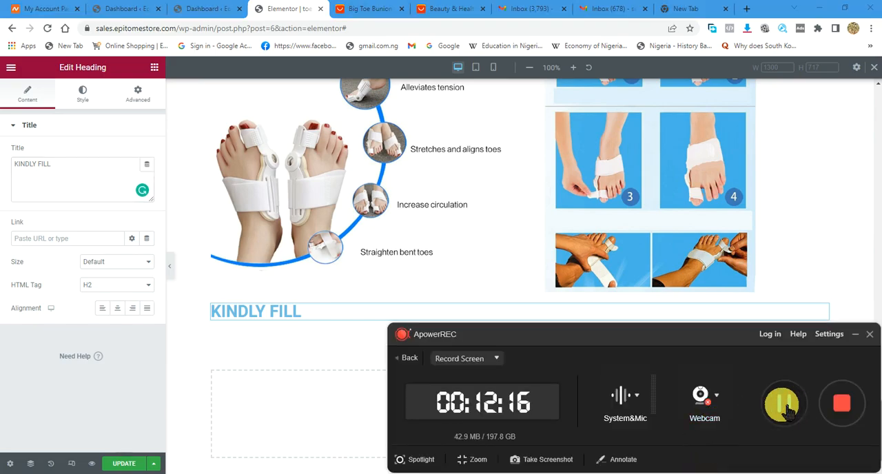
pyautogui.click(270, 315)
pyautogui.click(74, 170)
pyautogui.click(855, 334)
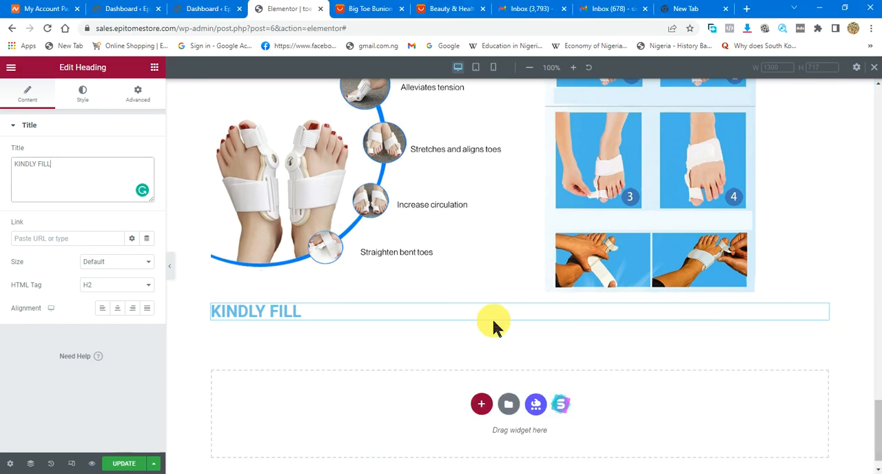
# - Complete the heading title so it reads "KINDLY FILL THIS FORM TO PLACE YOUR ORDER"
pyautogui.click(313, 316)
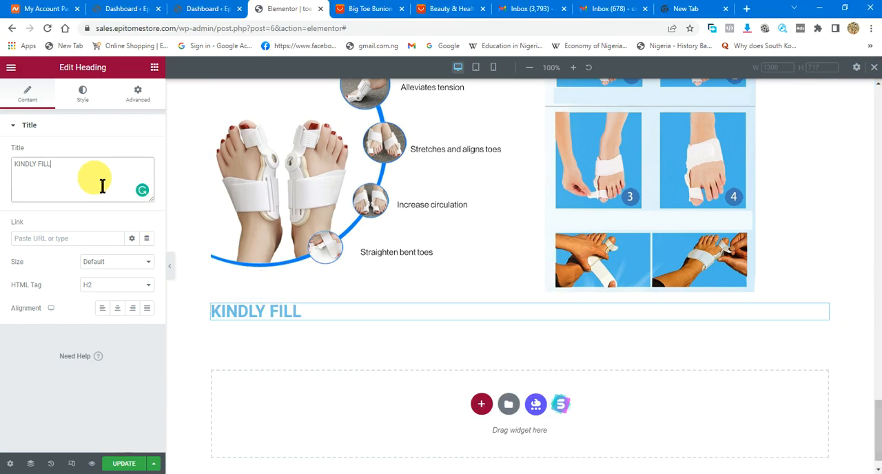
pyautogui.write('TH')
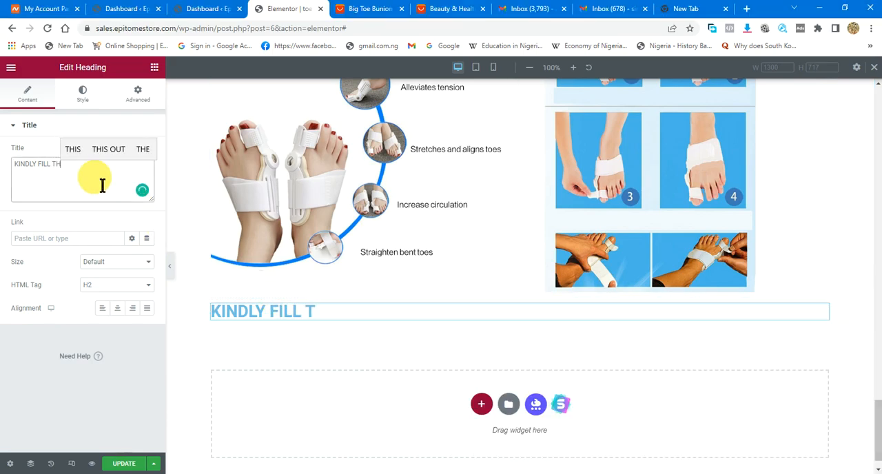
pyautogui.write('IS F')
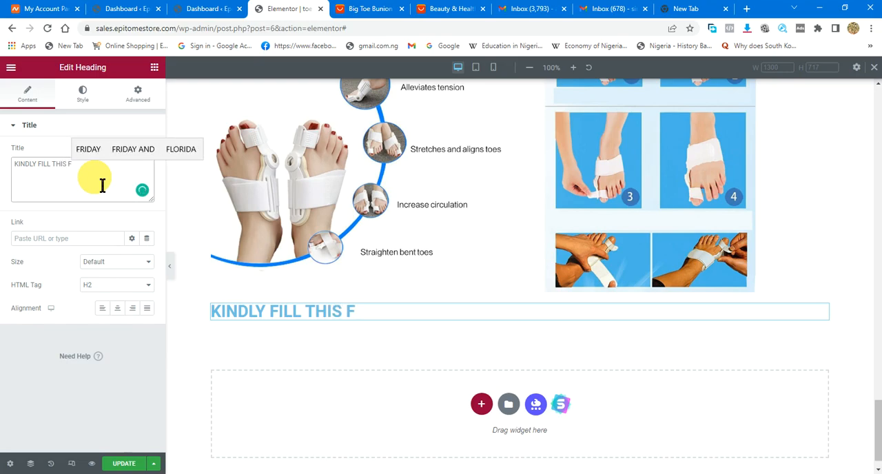
pyautogui.write('ORM TO PLACE YOUR')
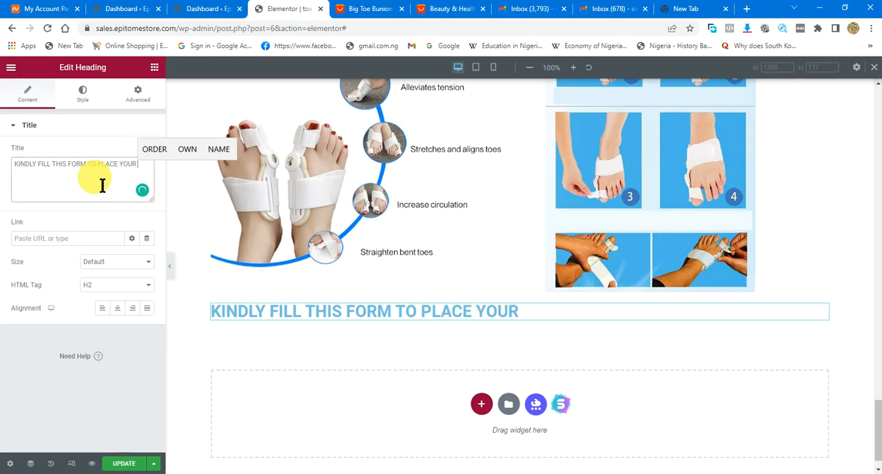
pyautogui.write(' OR')
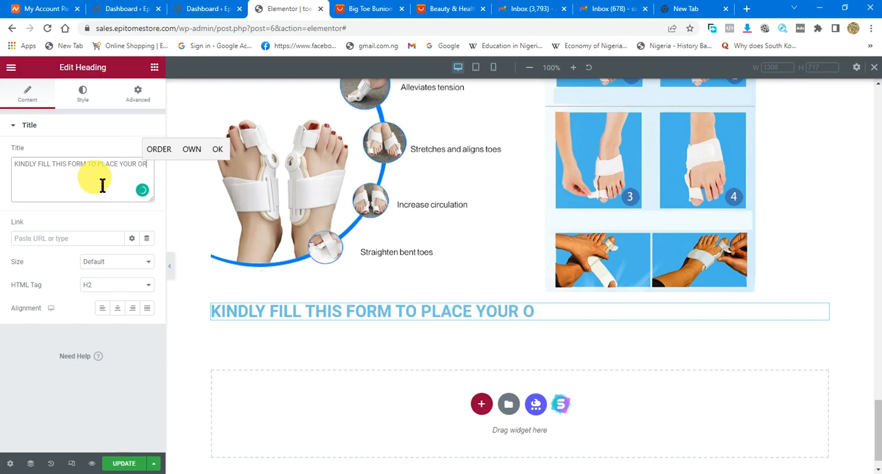
pyautogui.write('DER')
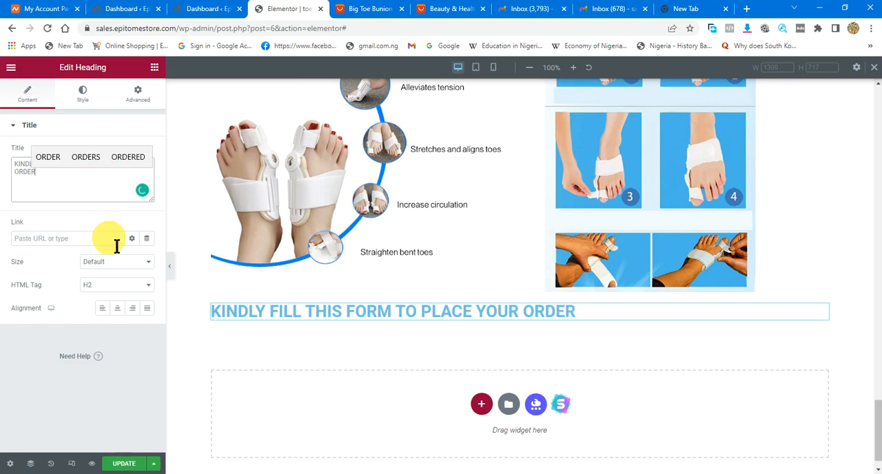
# - Center the heading and set its text color to red, #ED0404
pyautogui.click(123, 310)
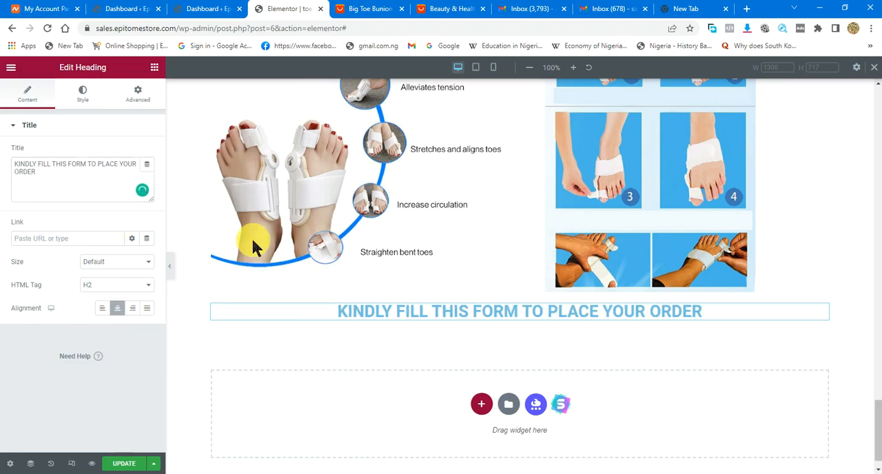
pyautogui.click(90, 95)
pyautogui.click(147, 152)
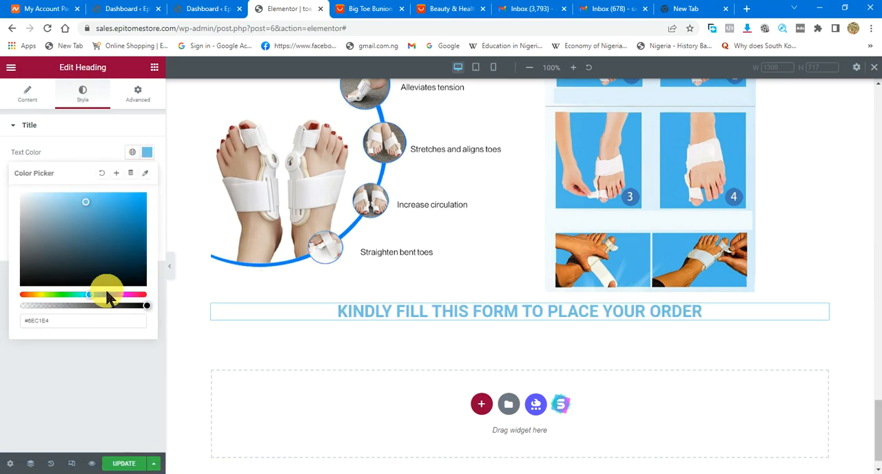
pyautogui.moveTo(89, 295); pyautogui.dragTo(8, 297)
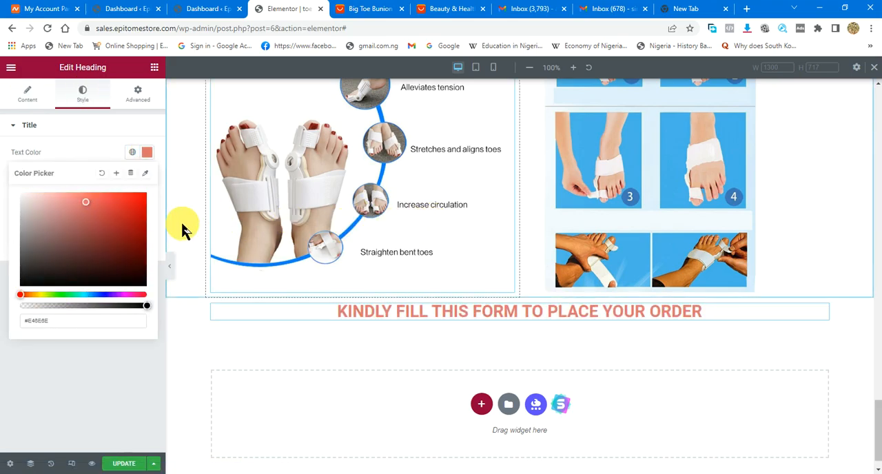
pyautogui.click(105, 202)
pyautogui.moveTo(99, 206); pyautogui.dragTo(151, 206)
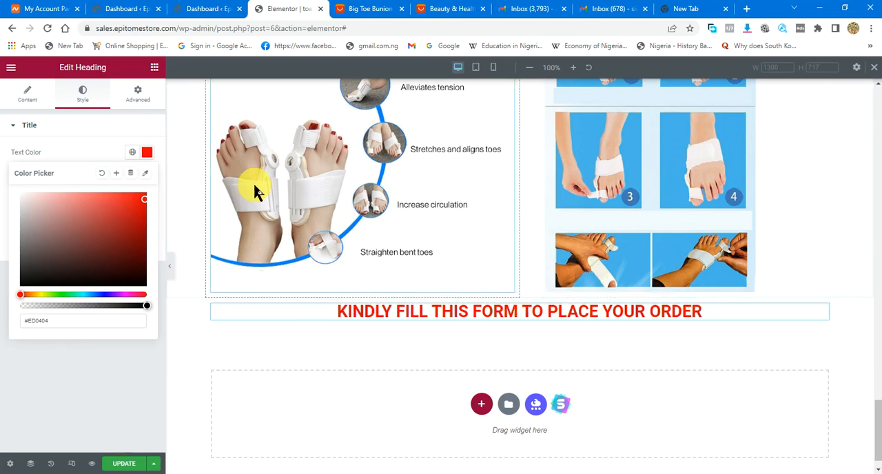
# - Add a spacer above the order heading and set its space to about 55 px
pyautogui.click(157, 68)
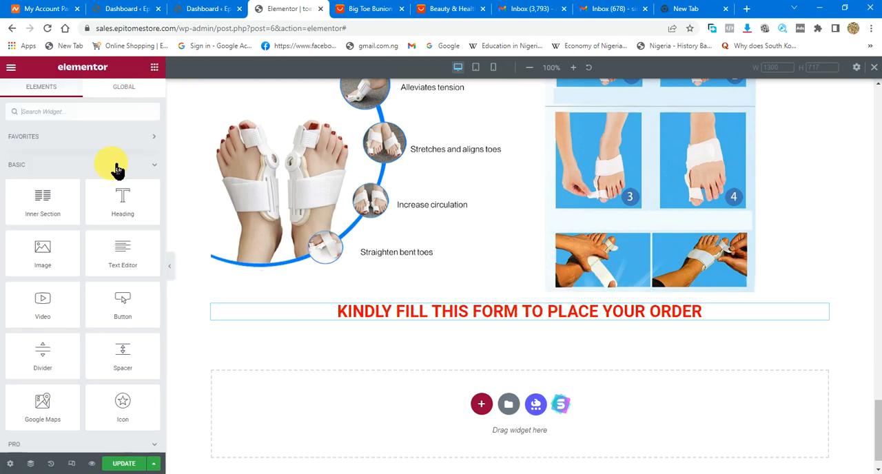
pyautogui.moveTo(137, 354); pyautogui.dragTo(517, 309)
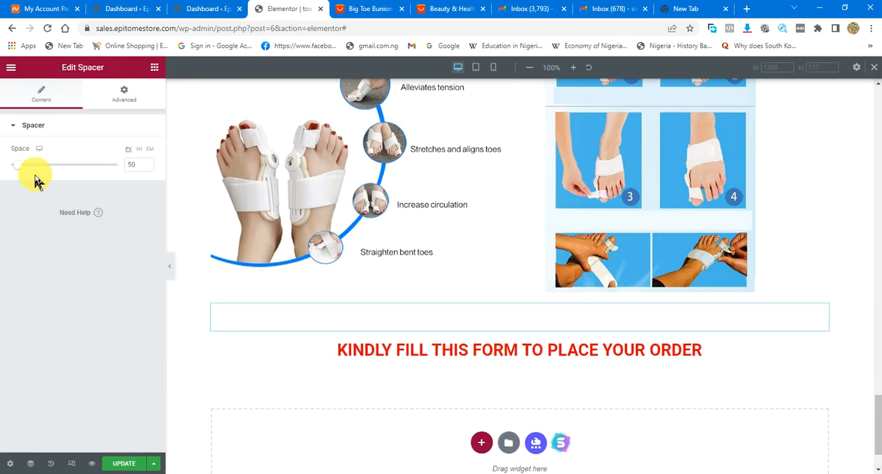
pyautogui.moveTo(19, 166)
pyautogui.mouseDown()
pyautogui.moveTo(48, 174)
pyautogui.moveTo(24, 173)
pyautogui.mouseUp()
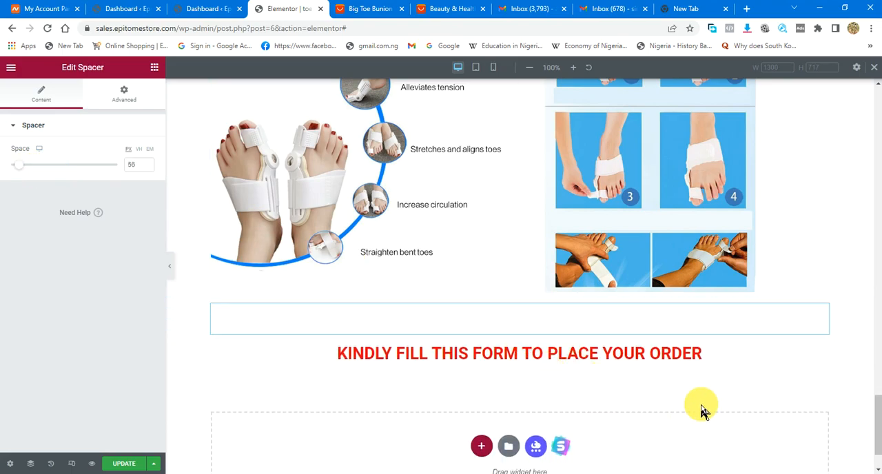
# - Find the Ninja Forms widget by searching "ninj" and place it below the order heading
pyautogui.click(154, 67)
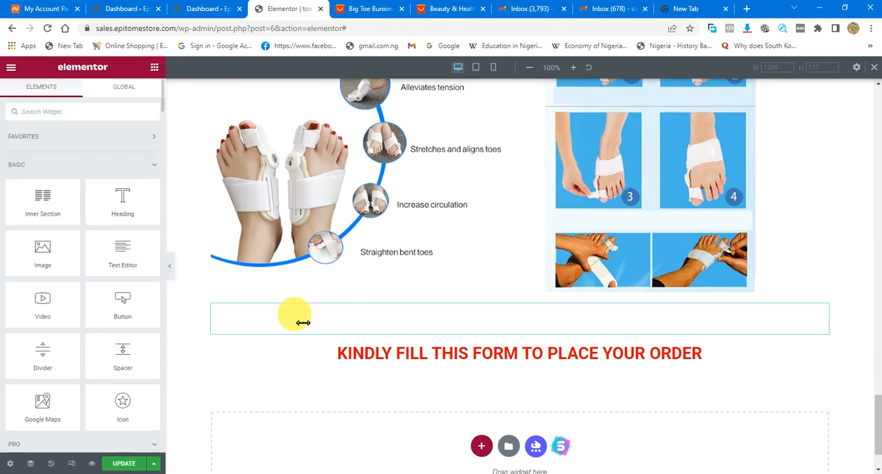
pyautogui.scroll(-1, 296, 315)
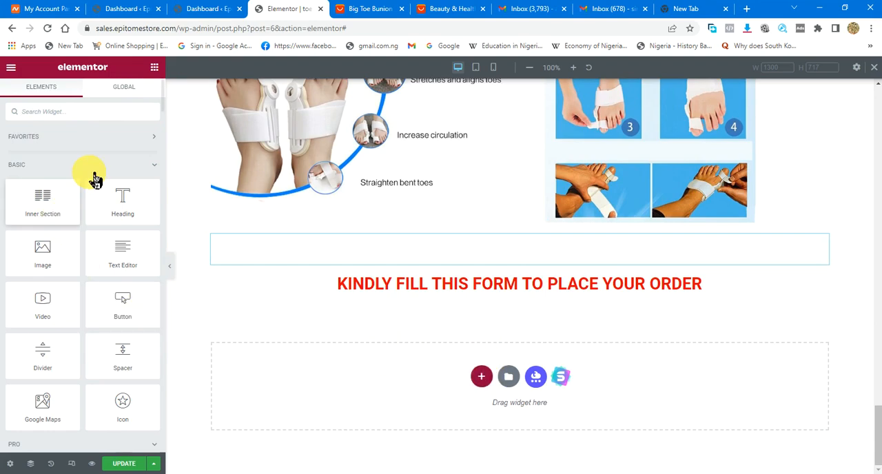
pyautogui.click(116, 119)
pyautogui.write('ninj')
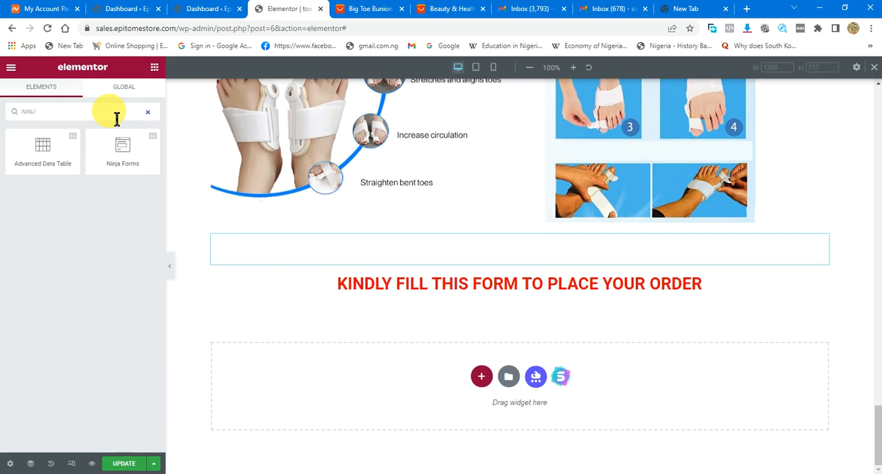
pyautogui.moveTo(157, 161); pyautogui.dragTo(362, 375)
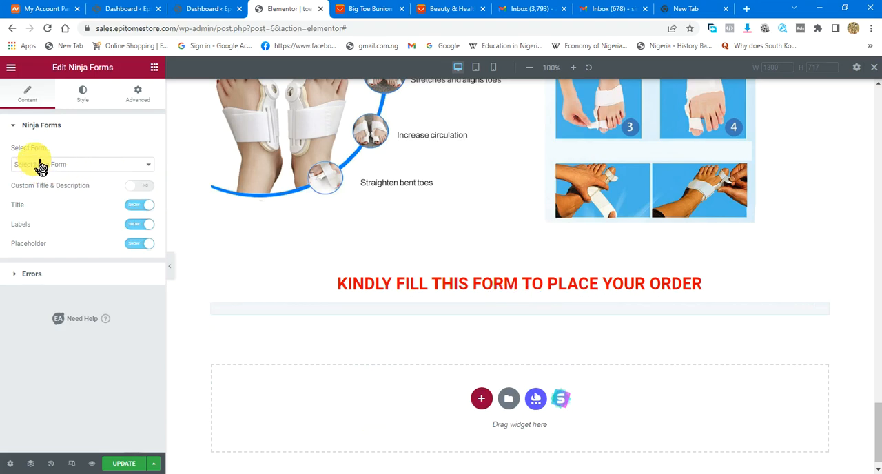
# - Check the forms available for the Ninja Forms widget and select the "Contact Me" form
pyautogui.click(63, 165)
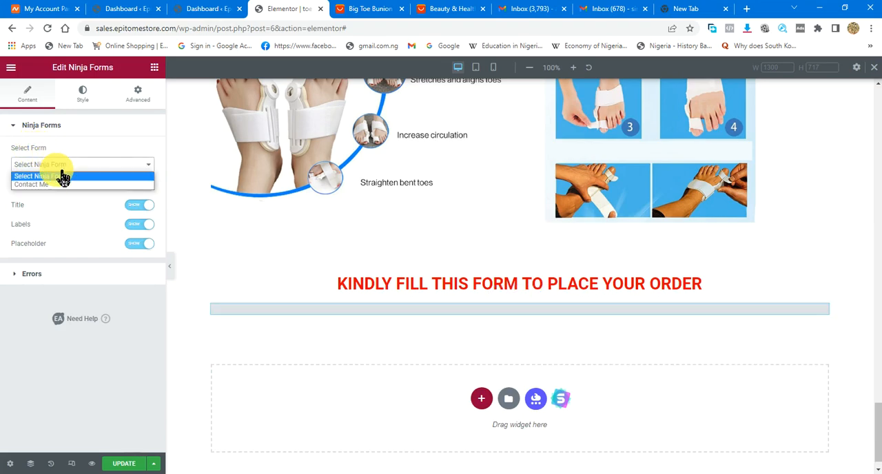
pyautogui.click(59, 171)
pyautogui.click(60, 165)
pyautogui.click(60, 165)
pyautogui.click(60, 166)
pyautogui.click(119, 167)
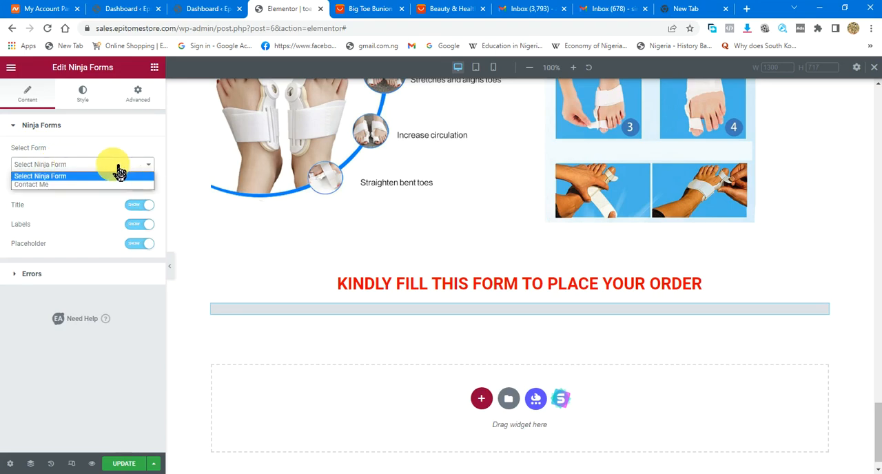
pyautogui.click(114, 171)
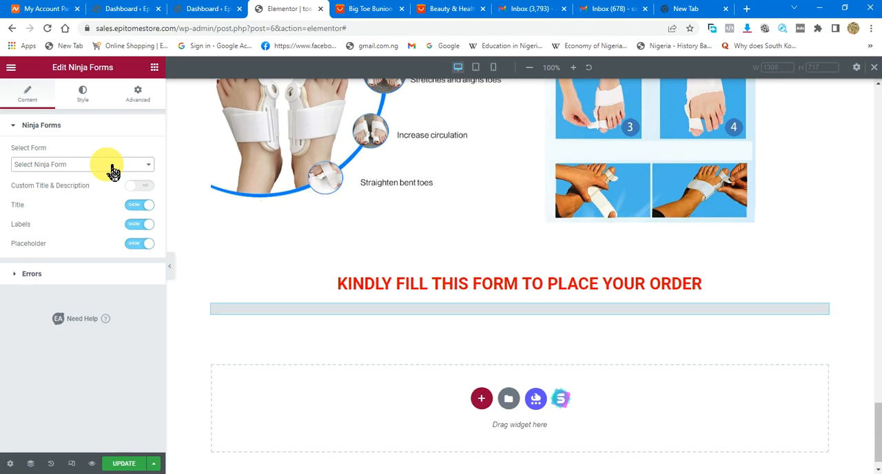
pyautogui.click(113, 171)
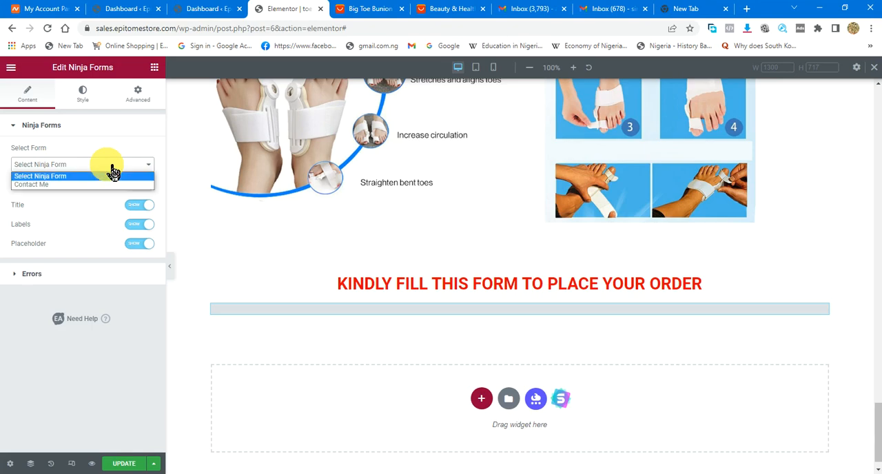
pyautogui.click(72, 185)
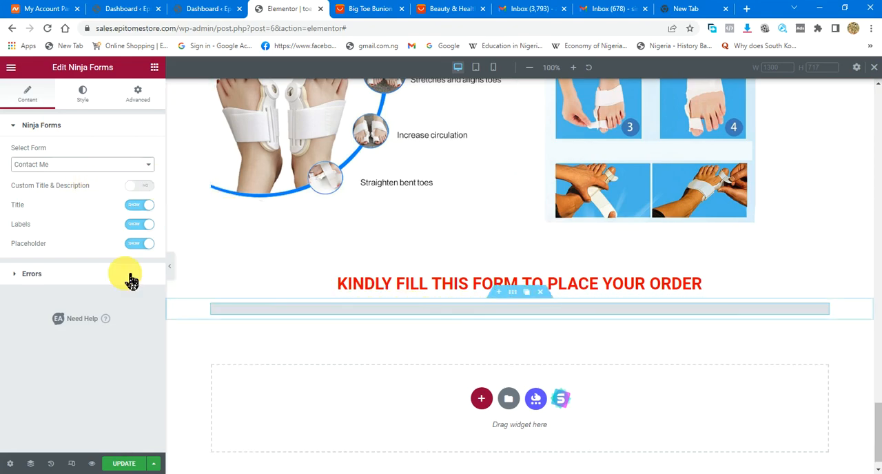
pyautogui.click(95, 169)
pyautogui.click(94, 174)
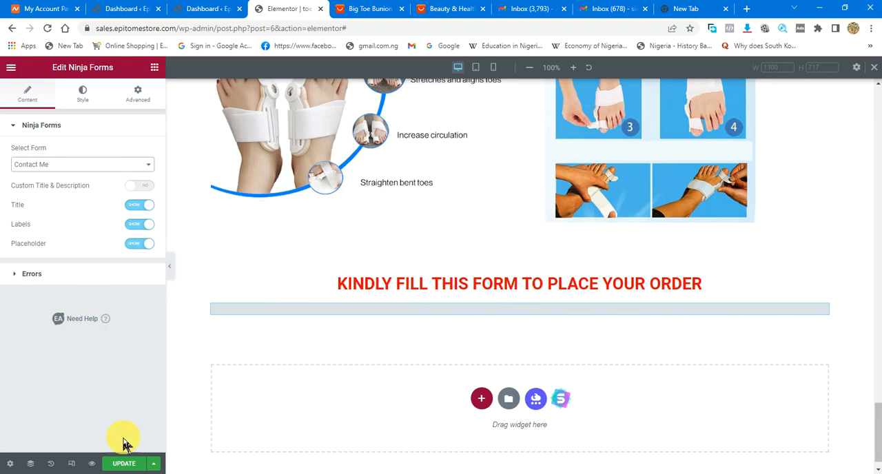
# - Update the sales page and preview it, checking the form under the order heading
pyautogui.click(124, 464)
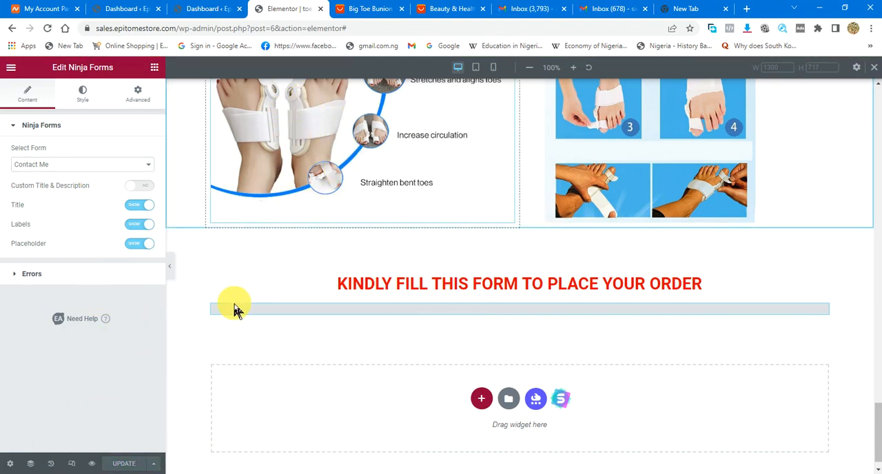
pyautogui.click(93, 465)
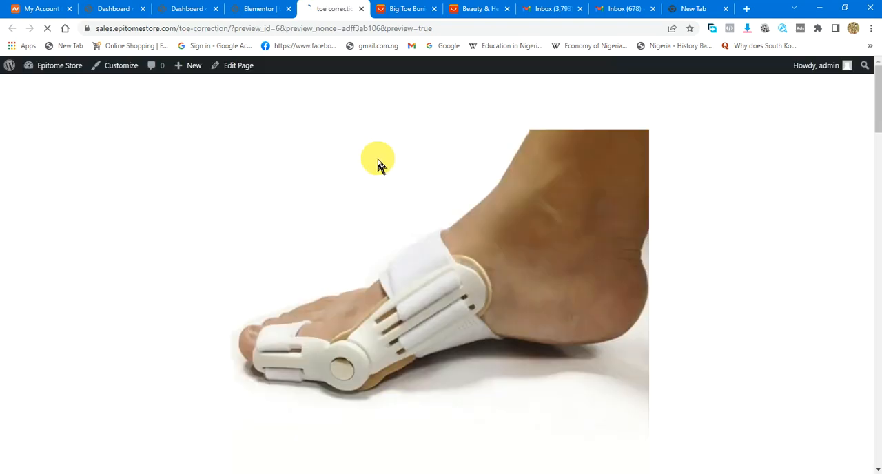
pyautogui.scroll(-20, 380, 164)
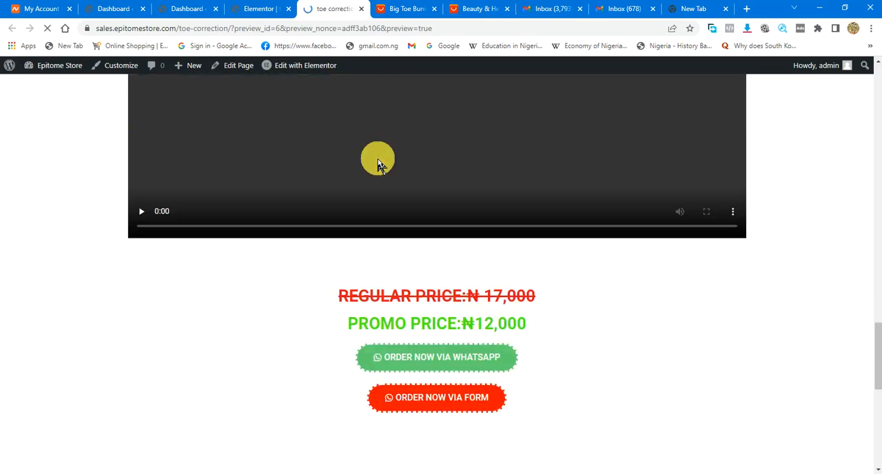
pyautogui.scroll(-5, 382, 166)
pyautogui.scroll(2, 385, 166)
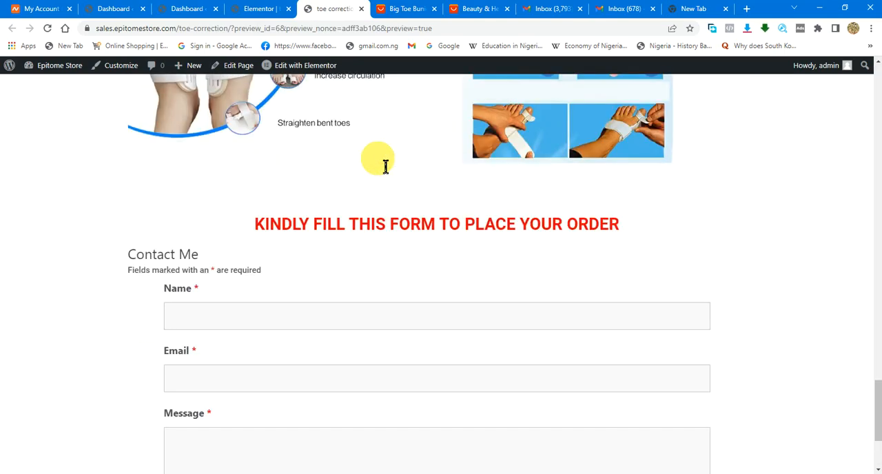
# - Look back over the page preview and check which forms the Ninja Forms dashboard lists against the widget's selected form
pyautogui.scroll(10, 378, 164)
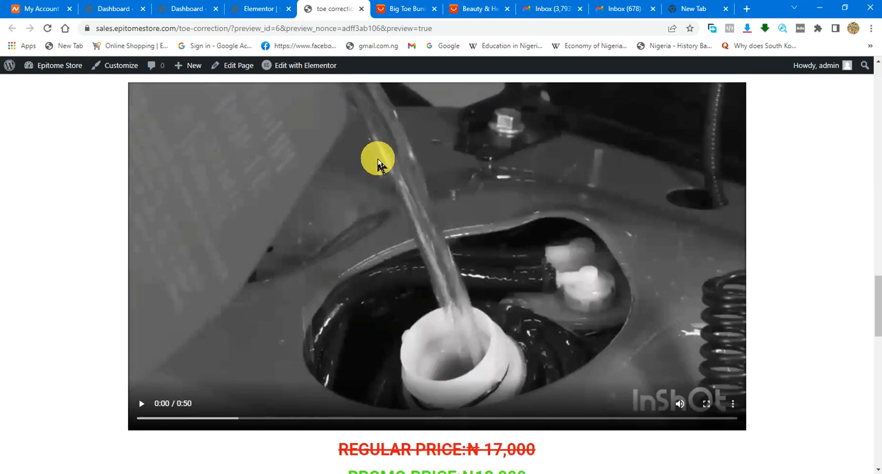
pyautogui.scroll(15, 378, 164)
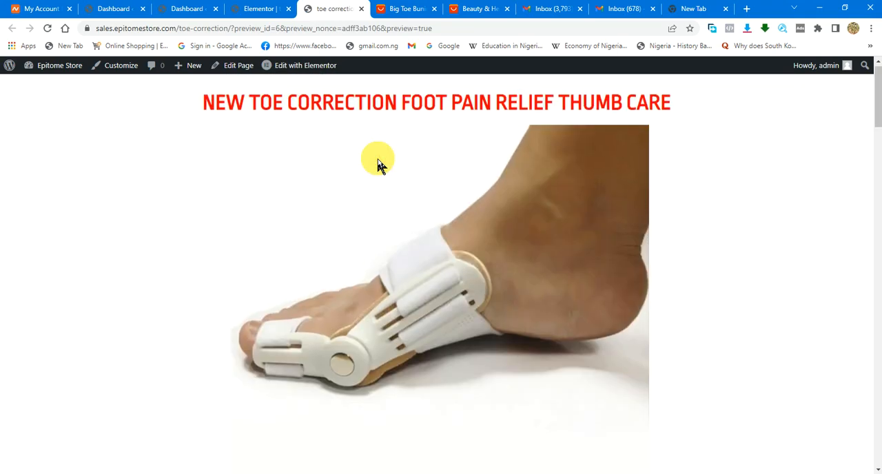
pyautogui.click(261, 9)
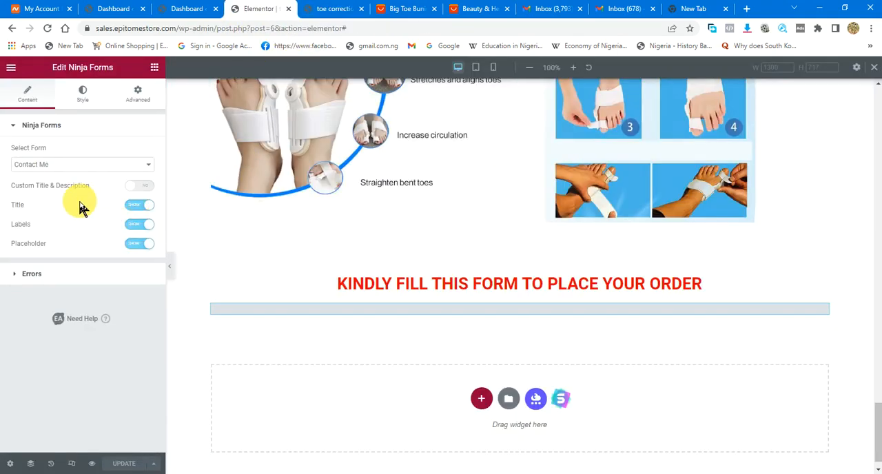
pyautogui.click(69, 167)
pyautogui.click(70, 167)
pyautogui.click(205, 8)
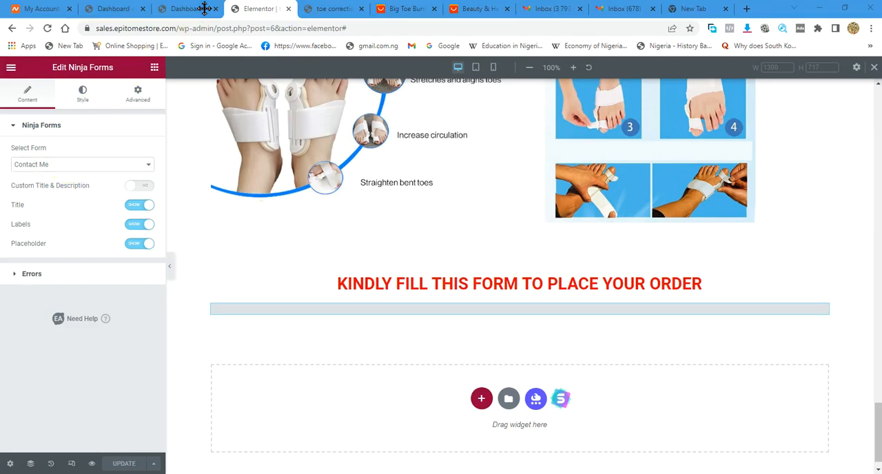
pyautogui.click(205, 8)
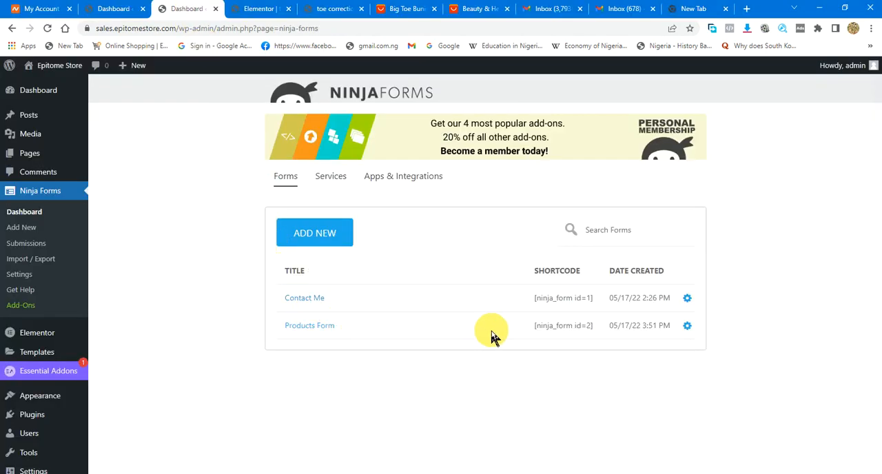
pyautogui.click(246, 14)
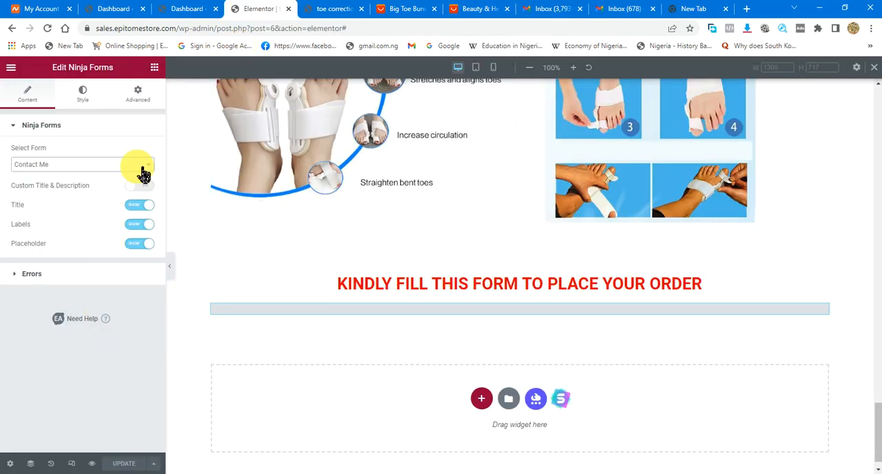
# - Reload the page editor and change the Ninja Forms widget's selected form to "Products Form"
pyautogui.click(48, 29)
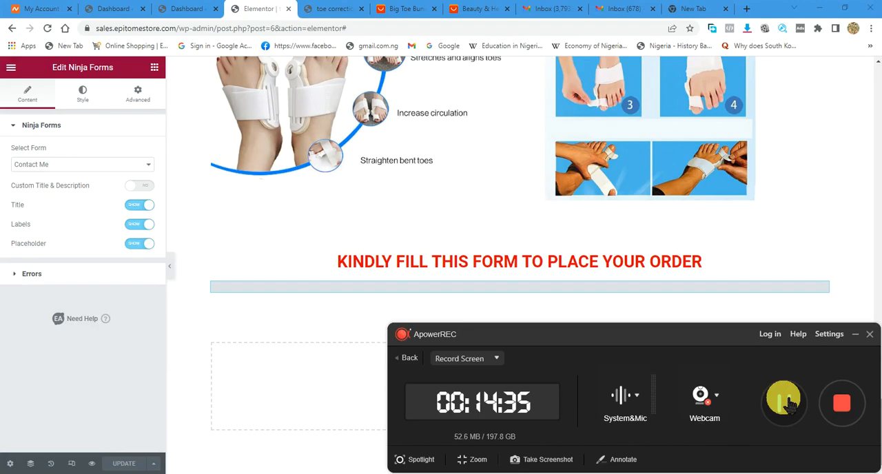
pyautogui.click(861, 334)
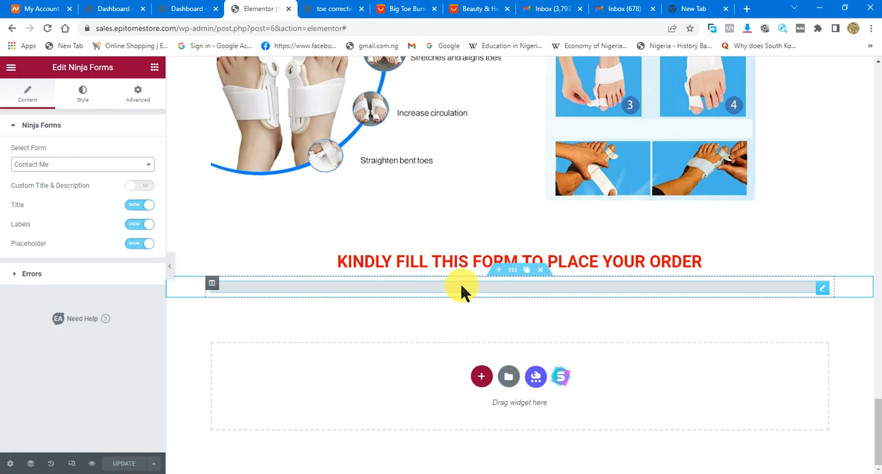
pyautogui.click(69, 166)
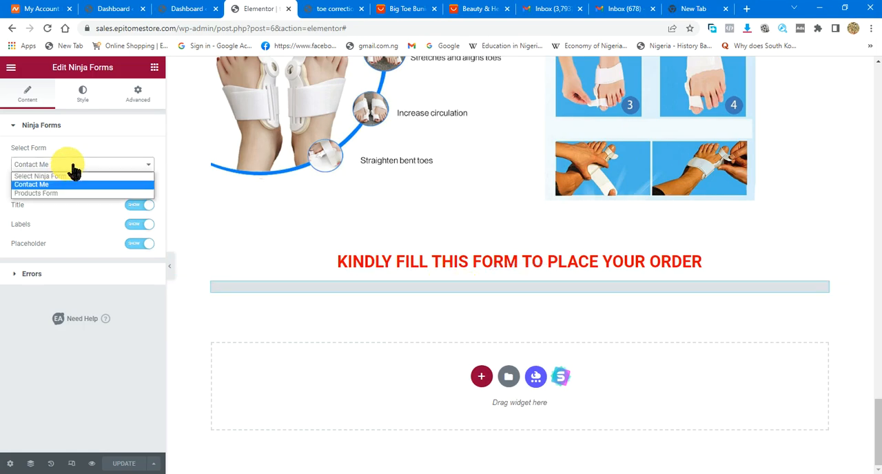
pyautogui.click(65, 193)
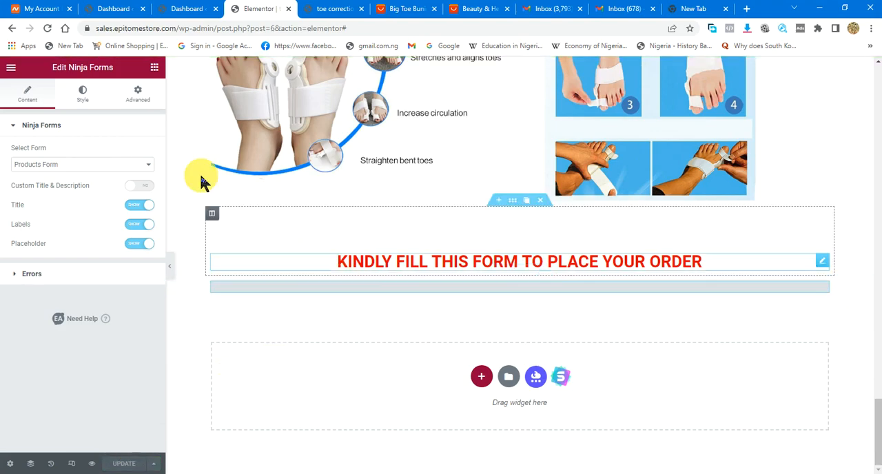
# - Set the form container's background color to a yellow-green, about #CAD72A
pyautogui.click(100, 99)
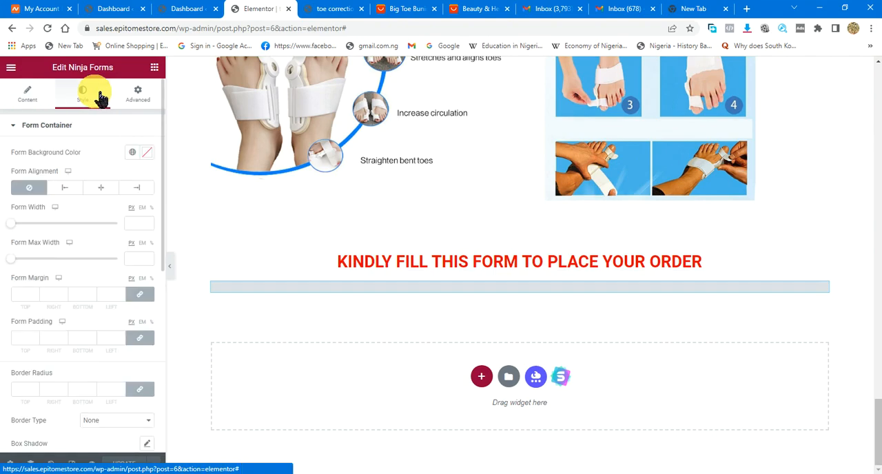
pyautogui.click(147, 153)
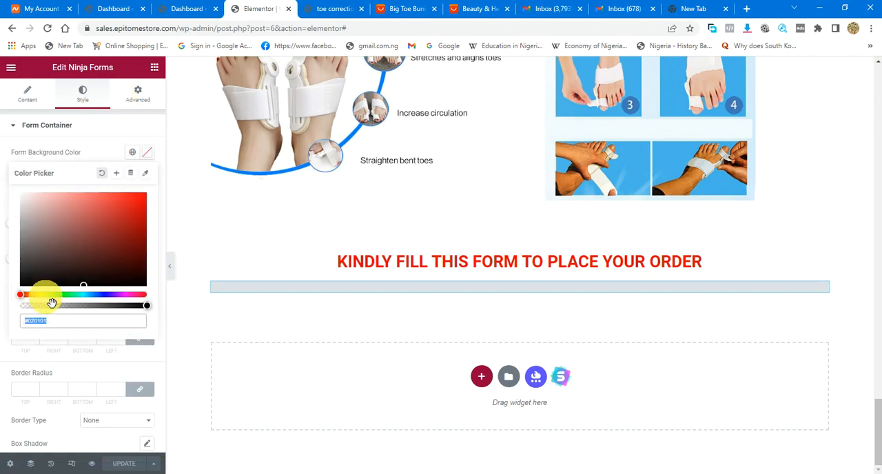
pyautogui.moveTo(22, 295); pyautogui.dragTo(50, 303)
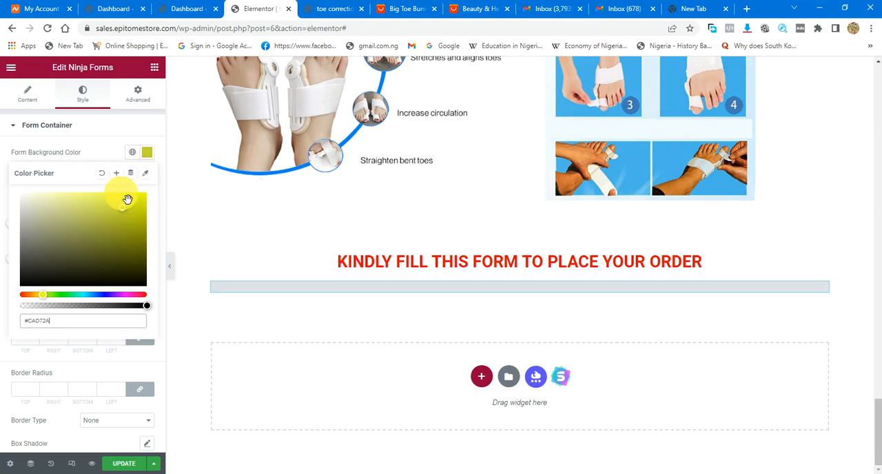
pyautogui.click(141, 97)
pyautogui.click(140, 98)
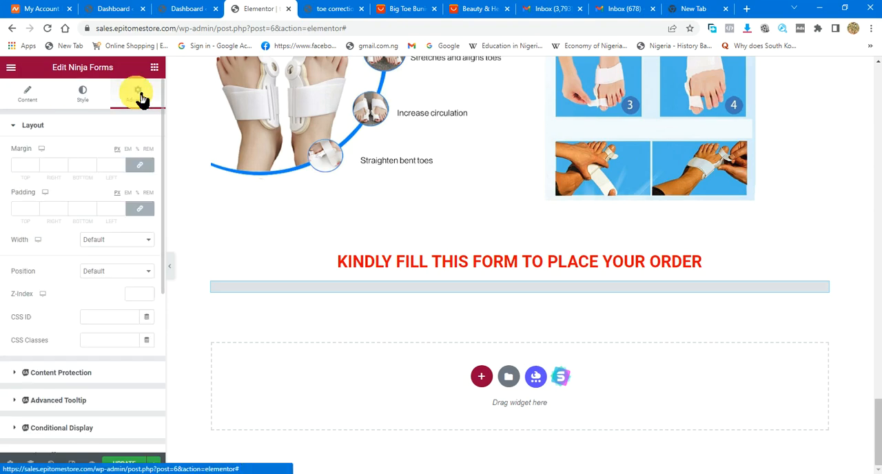
# - Set the form container's border radius to 40 px on all four corners
pyautogui.click(84, 93)
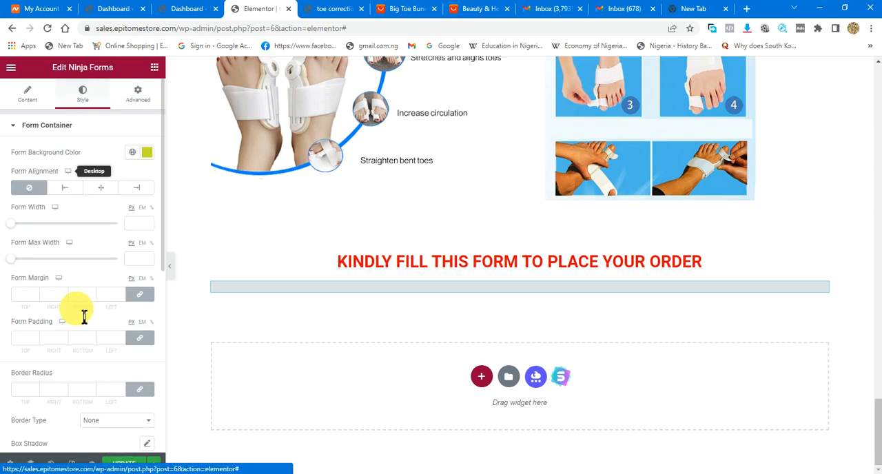
pyautogui.scroll(-3, 82, 344)
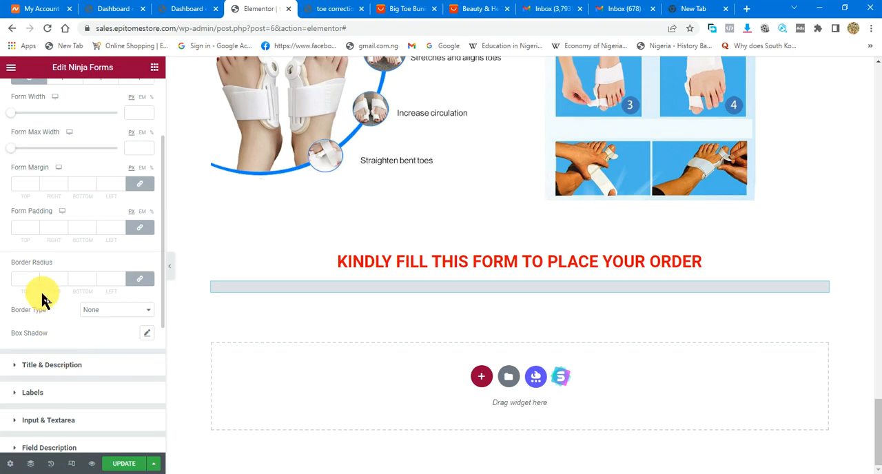
pyautogui.click(115, 278)
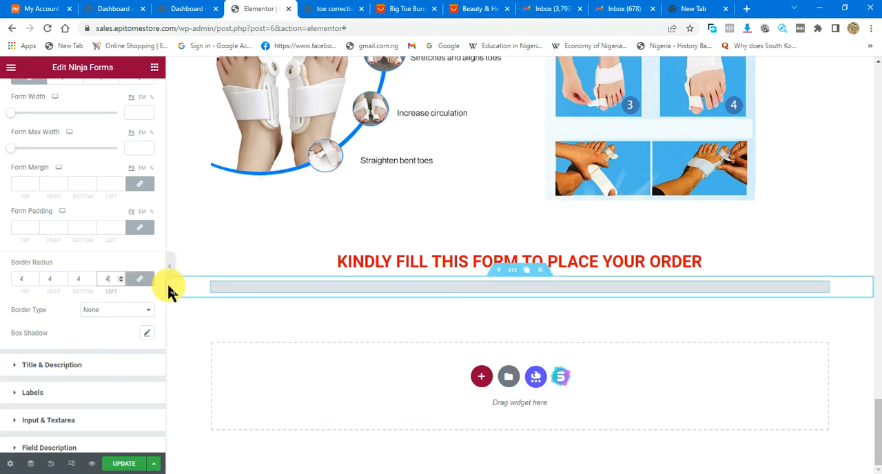
# - Update the sales page and preview it, checking the order form's colored background and rounded corners
pyautogui.click(130, 463)
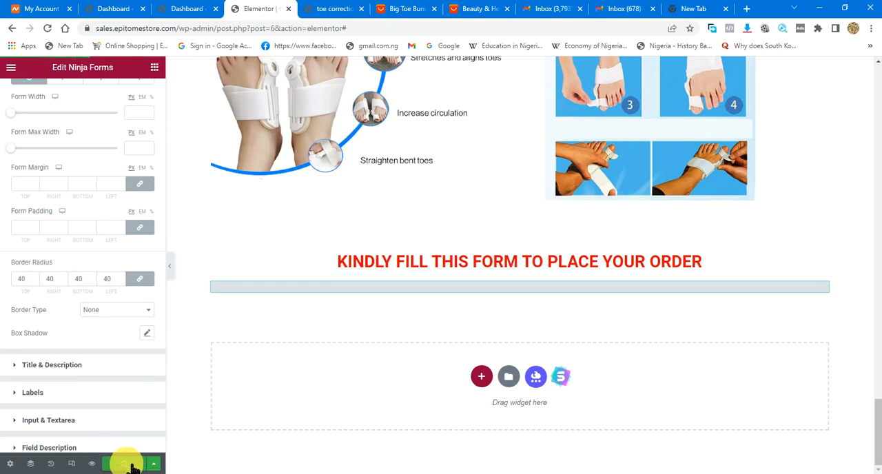
pyautogui.click(97, 465)
pyautogui.scroll(-10, 455, 283)
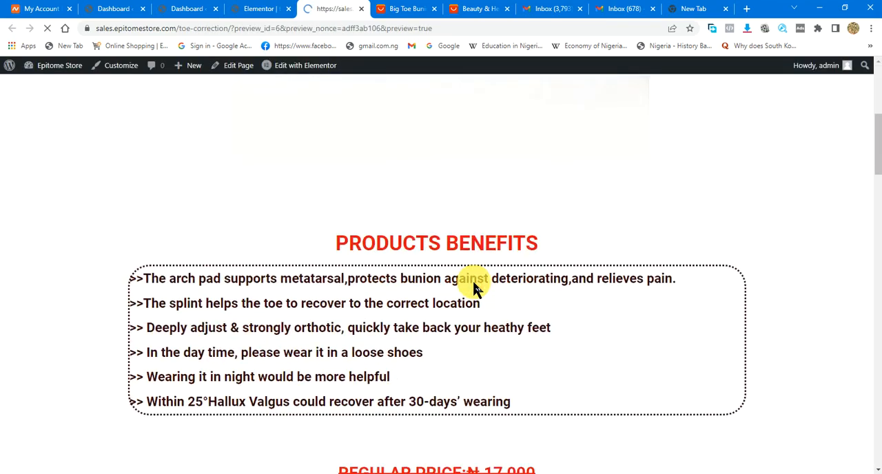
pyautogui.scroll(-5, 473, 288)
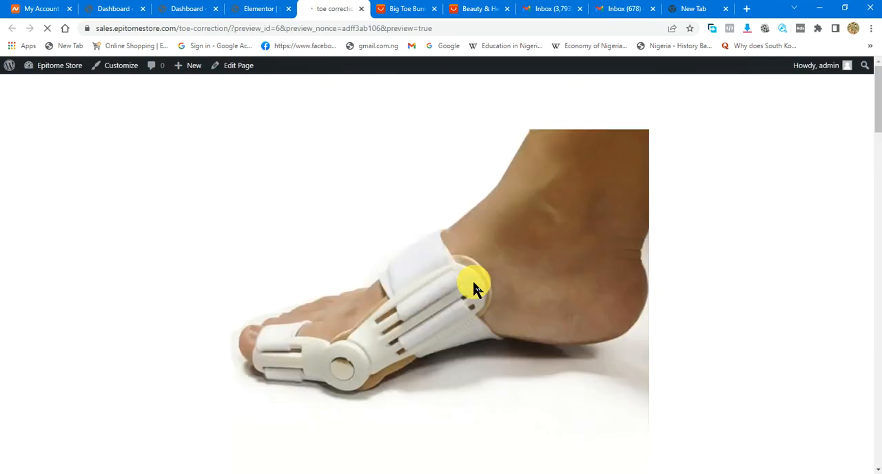
pyautogui.scroll(-20, 474, 283)
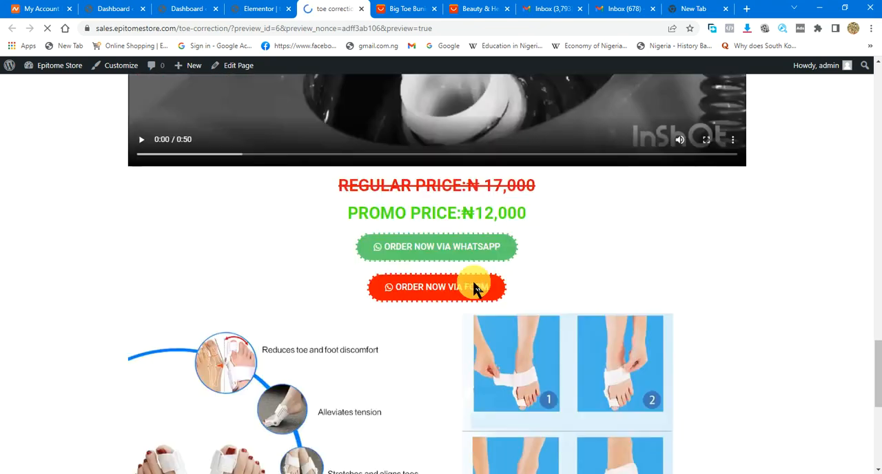
pyautogui.scroll(-8, 480, 289)
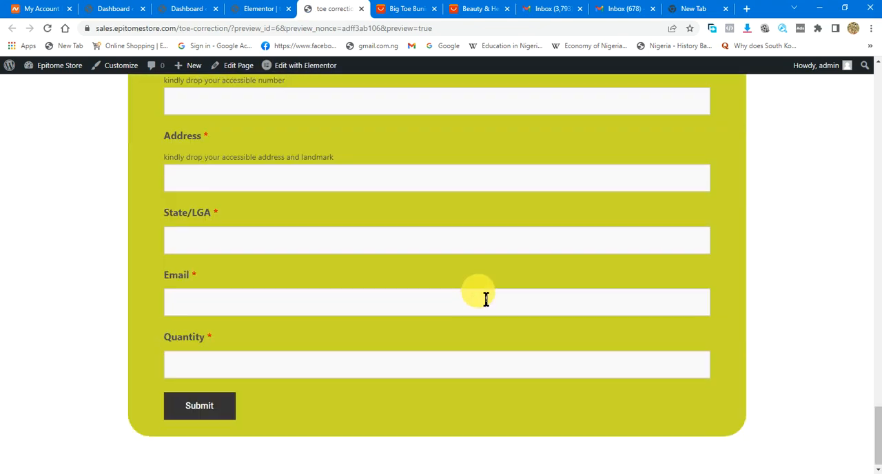
pyautogui.scroll(4, 413, 290)
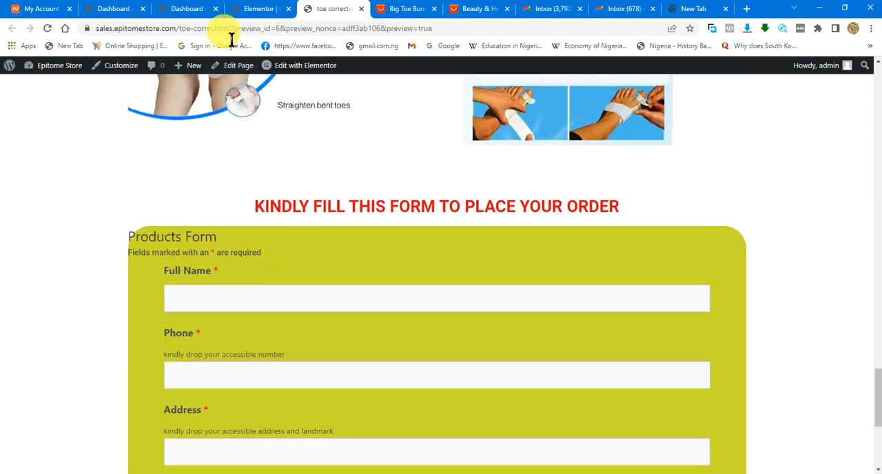
# - Hide the title and the placeholders in the Ninja Forms widget's content settings
pyautogui.click(255, 10)
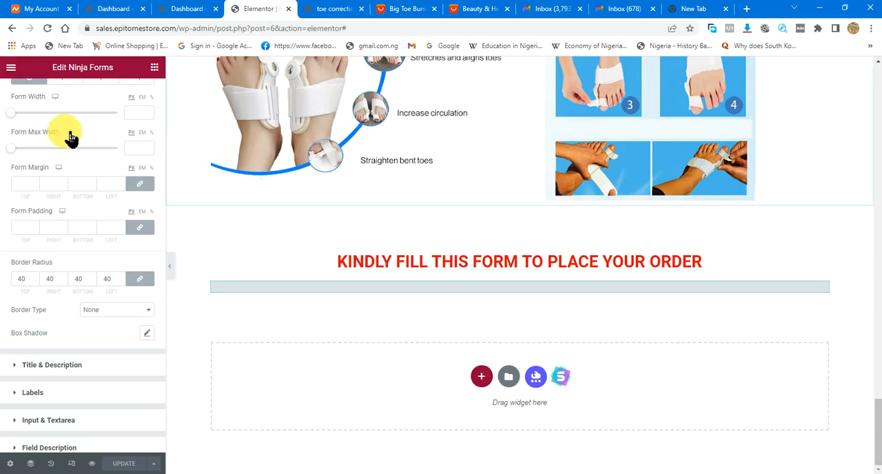
pyautogui.scroll(2, 69, 134)
pyautogui.click(29, 89)
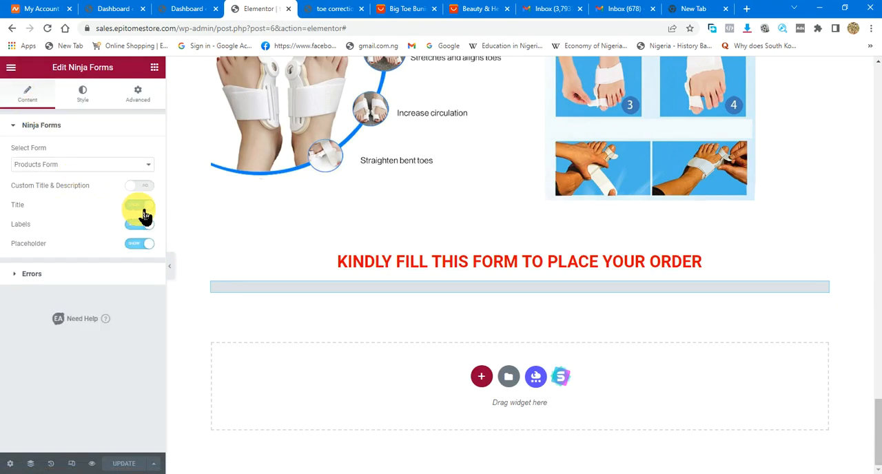
pyautogui.click(146, 244)
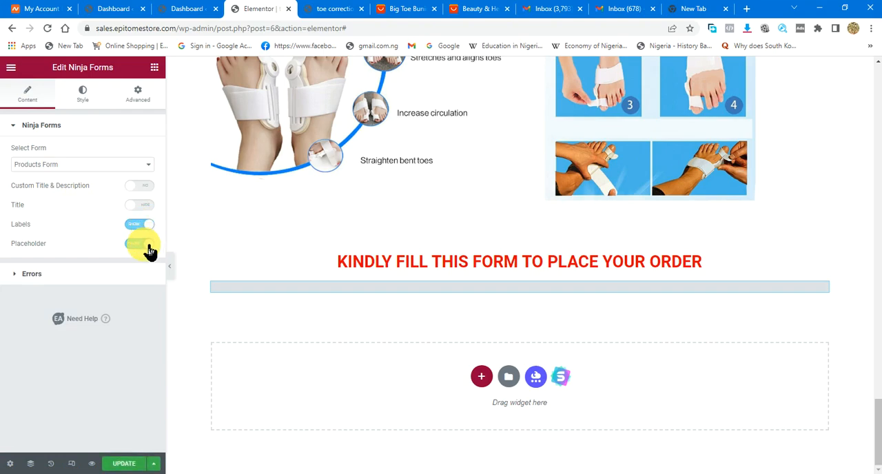
# - Update the page and preview it again, checking the order form's title and fields
pyautogui.click(127, 463)
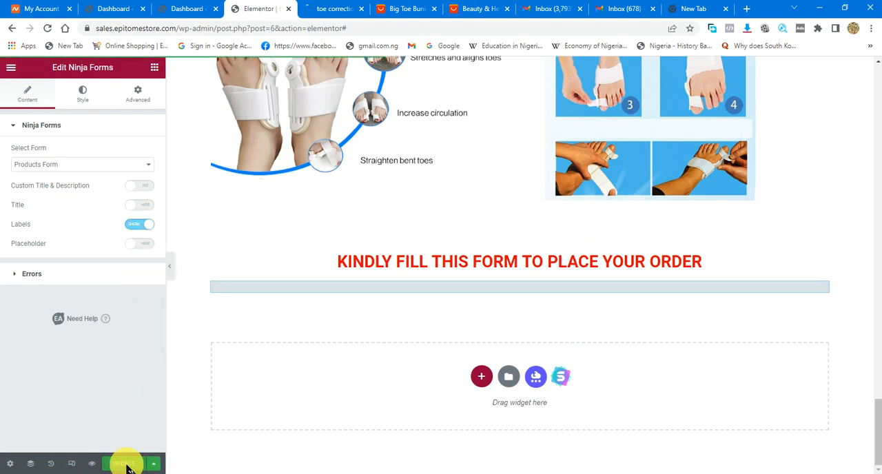
pyautogui.click(93, 463)
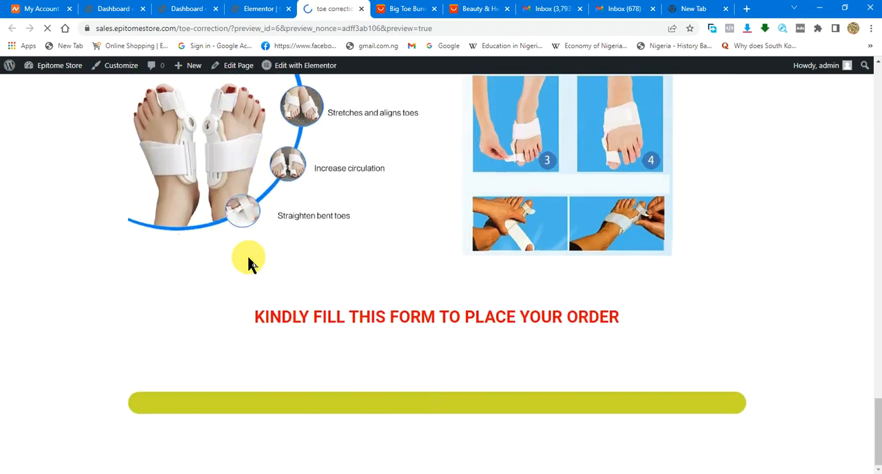
pyautogui.scroll(-2, 338, 272)
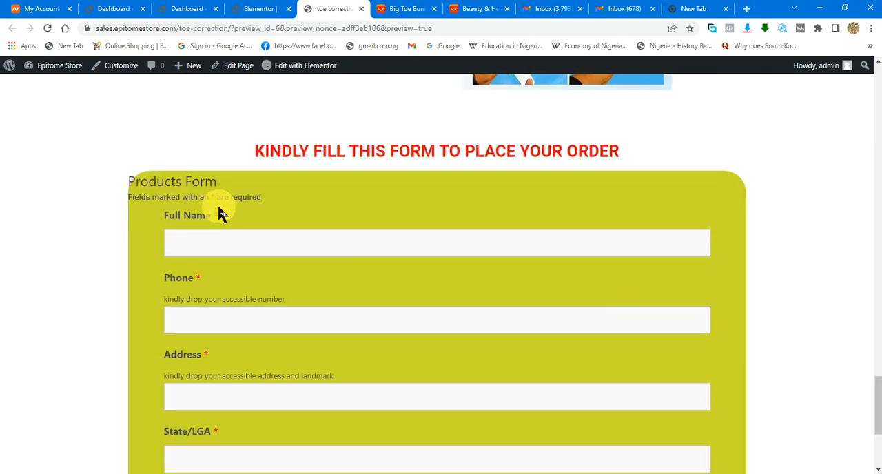
pyautogui.scroll(-3, 268, 228)
pyautogui.scroll(4, 269, 228)
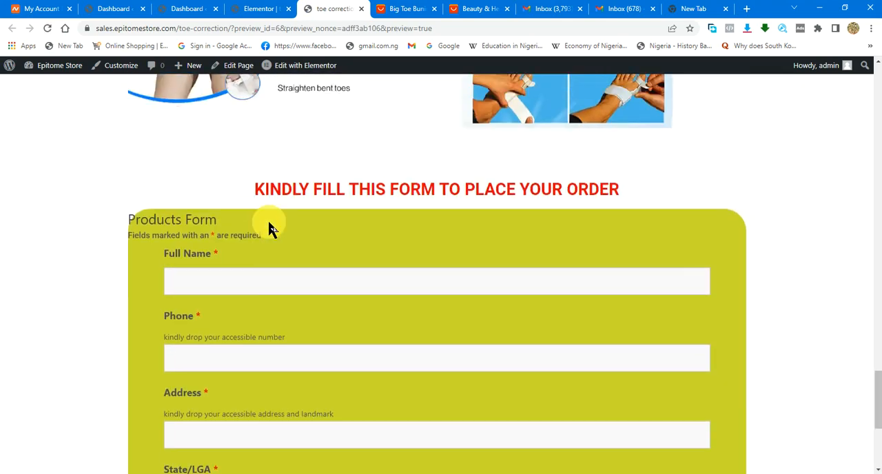
pyautogui.scroll(1, 269, 224)
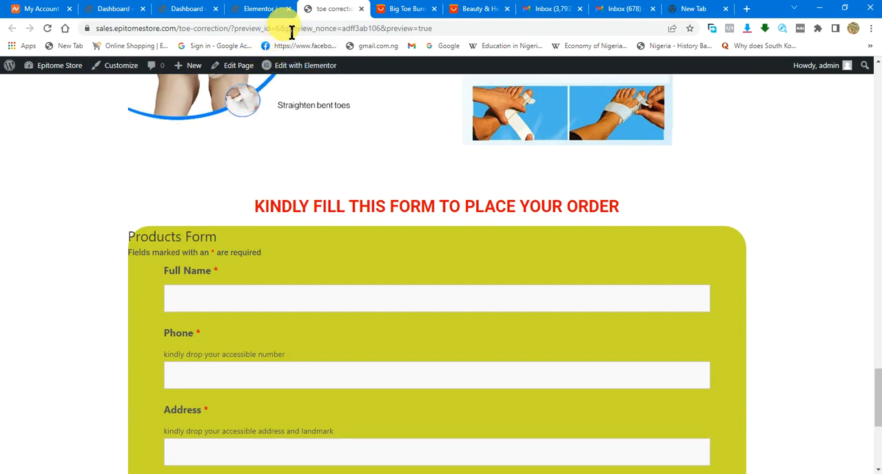
# - Check the Ninja Forms widget's error display settings, return to its form settings and look over the section above
pyautogui.click(258, 9)
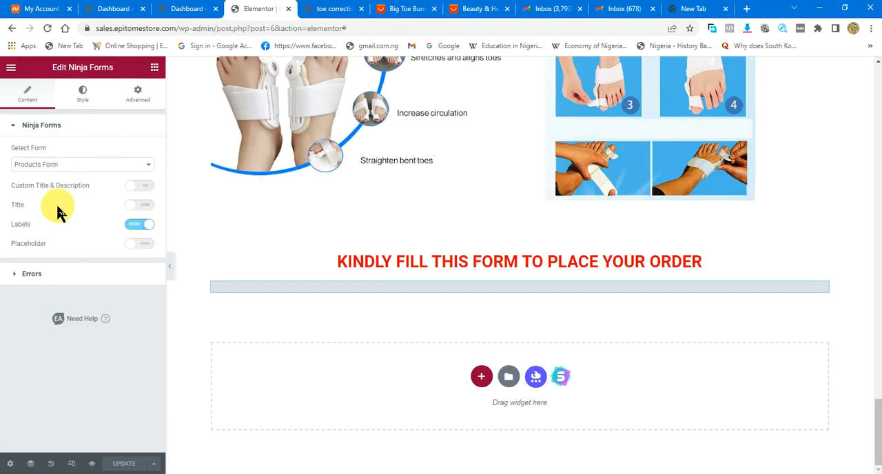
pyautogui.click(31, 274)
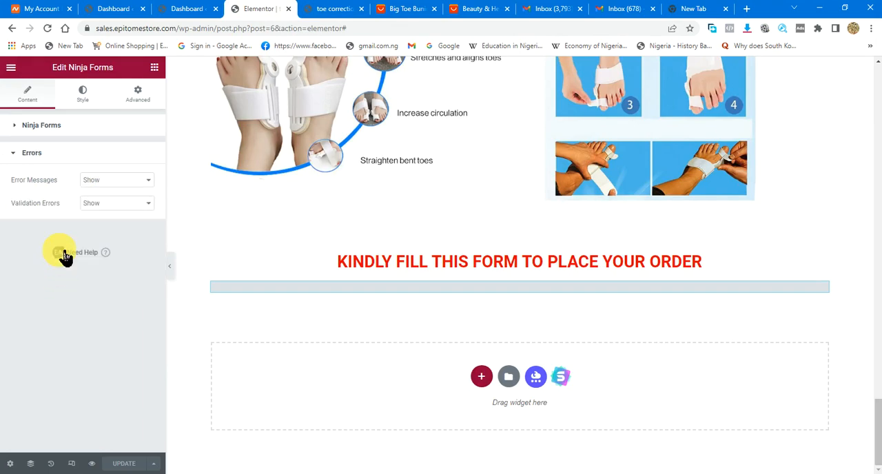
pyautogui.click(67, 155)
pyautogui.click(67, 130)
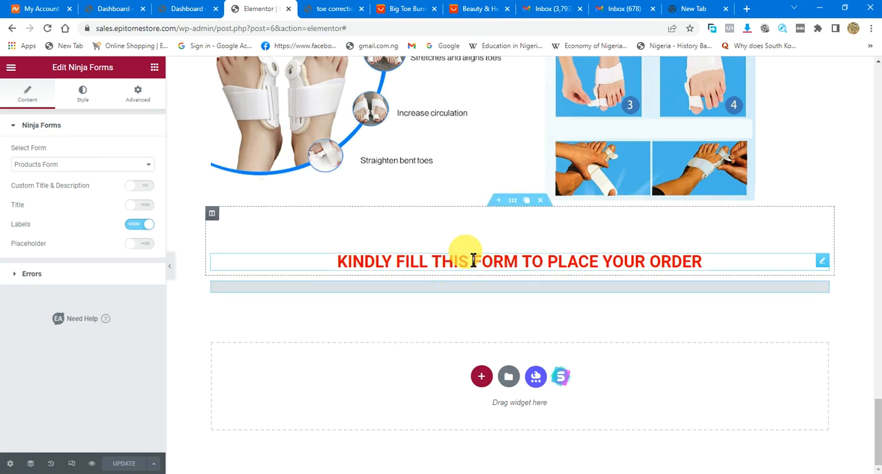
pyautogui.scroll(2, 529, 248)
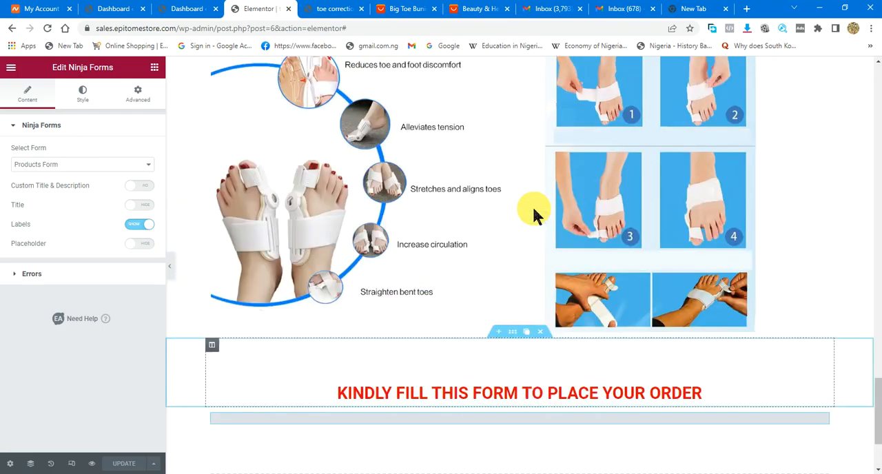
# - Set the link of the ORDER NOW VIA FORM button below the product benefits list to #ORDER
pyautogui.scroll(14, 530, 214)
pyautogui.scroll(10, 516, 214)
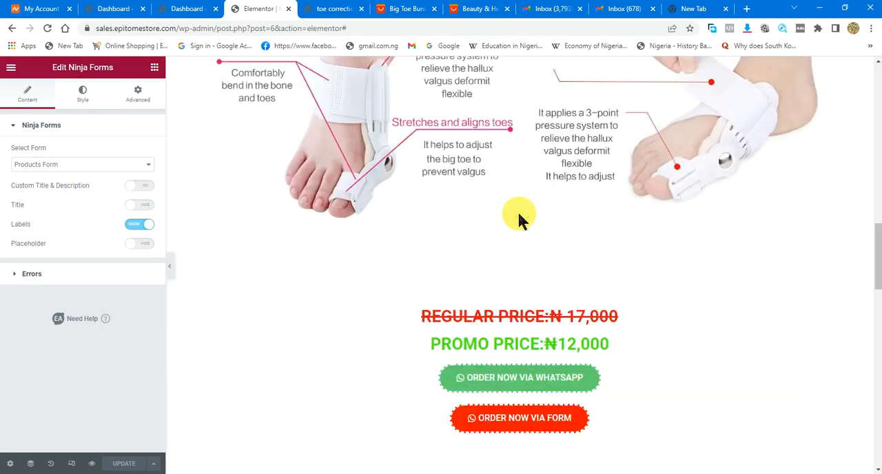
pyautogui.scroll(-4, 491, 213)
pyautogui.scroll(-2, 491, 215)
pyautogui.scroll(10, 626, 221)
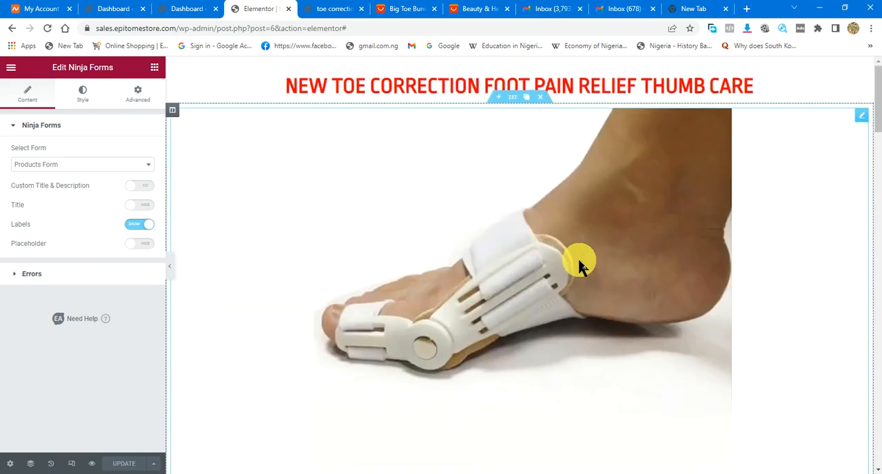
pyautogui.scroll(-12, 579, 264)
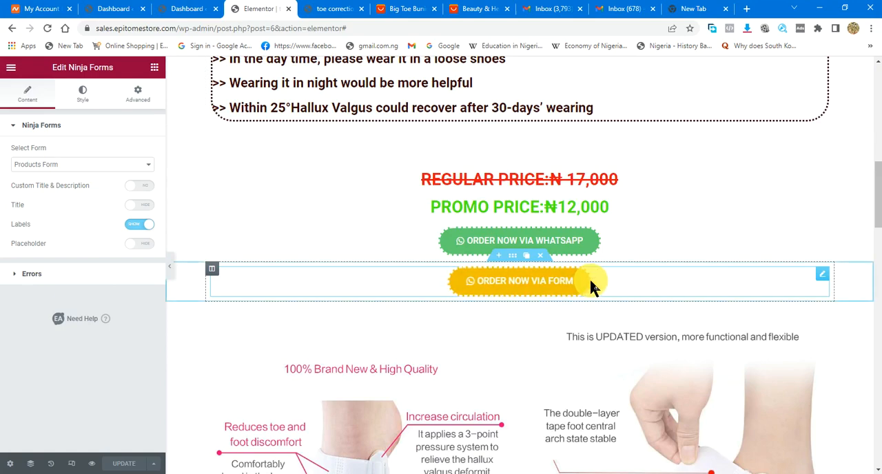
pyautogui.click(605, 285)
pyautogui.click(48, 214)
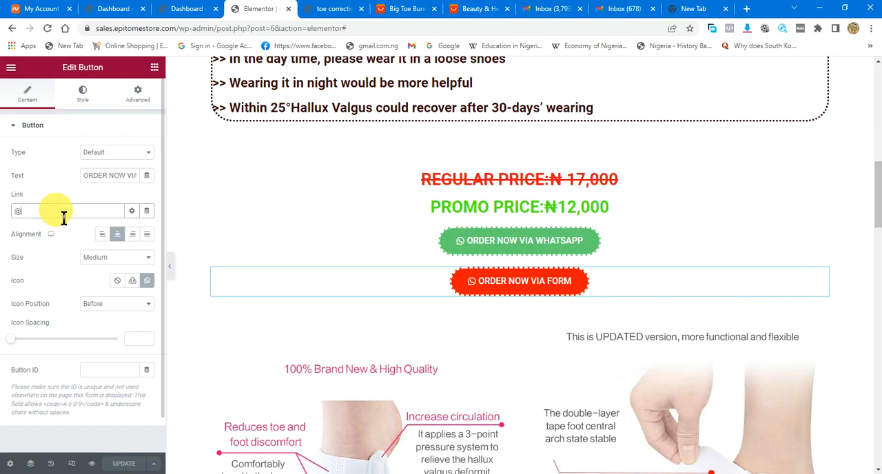
pyautogui.write('@')
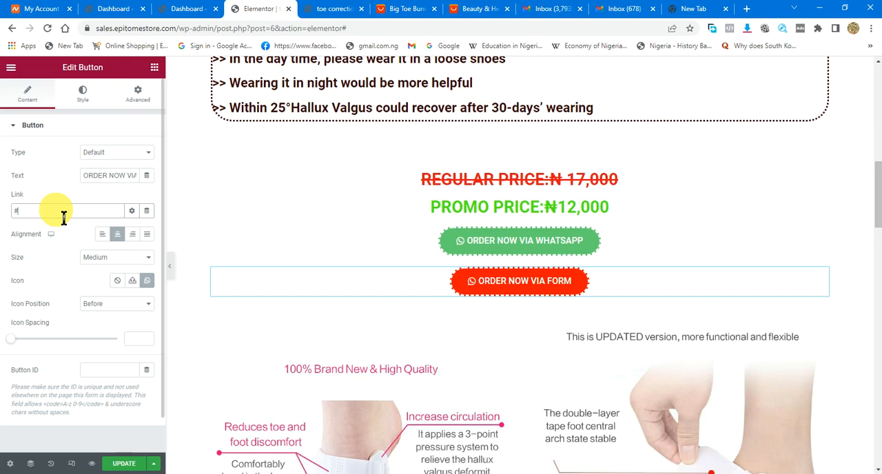
pyautogui.write('ORDER')
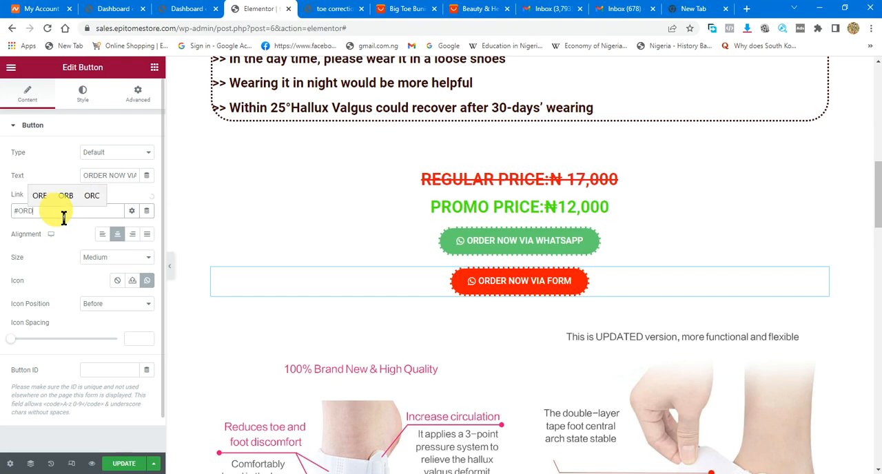
# - Try to copy the linked ORDER NOW VIA FORM button and paste it onto the one above the PRODUCTS VIDEO heading
pyautogui.scroll(-10, 496, 303)
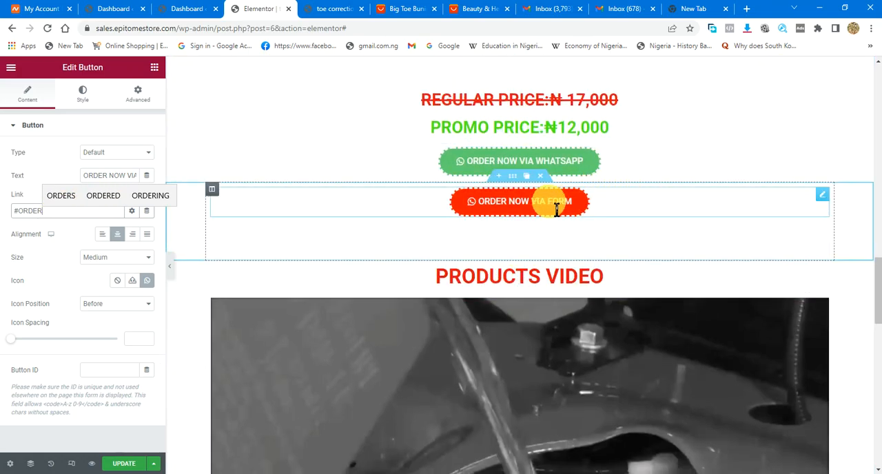
pyautogui.scroll(5, 557, 205)
pyautogui.scroll(2, 508, 190)
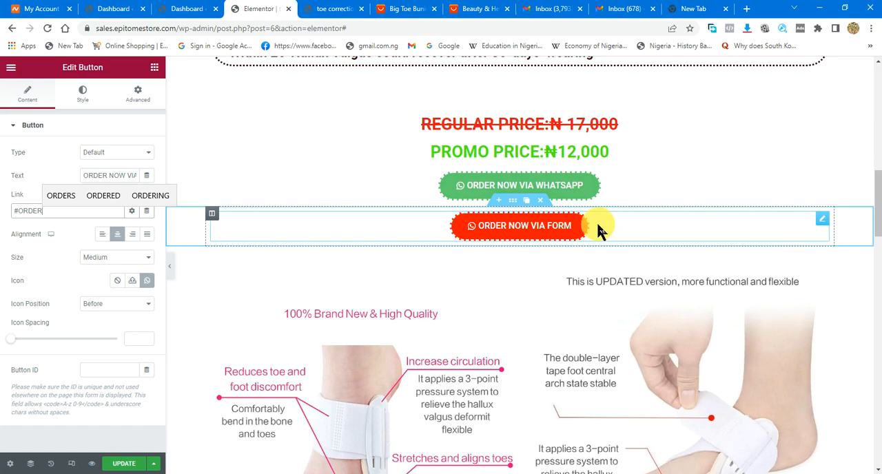
pyautogui.rightClick(620, 226)
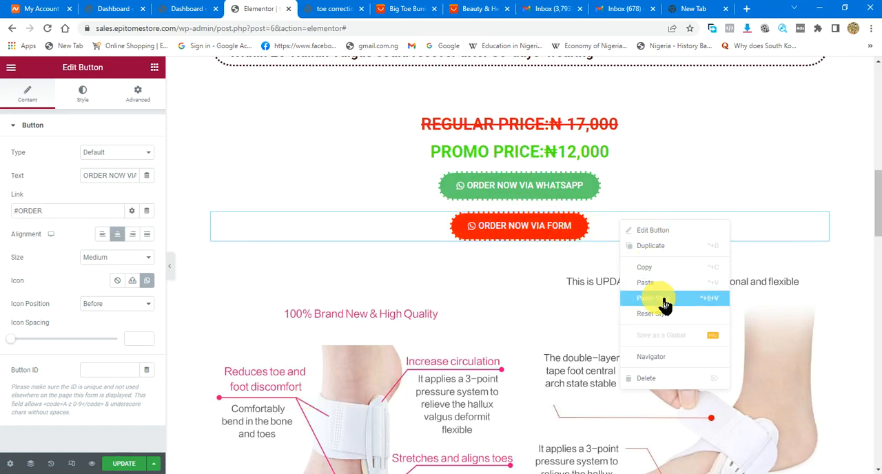
pyautogui.click(651, 268)
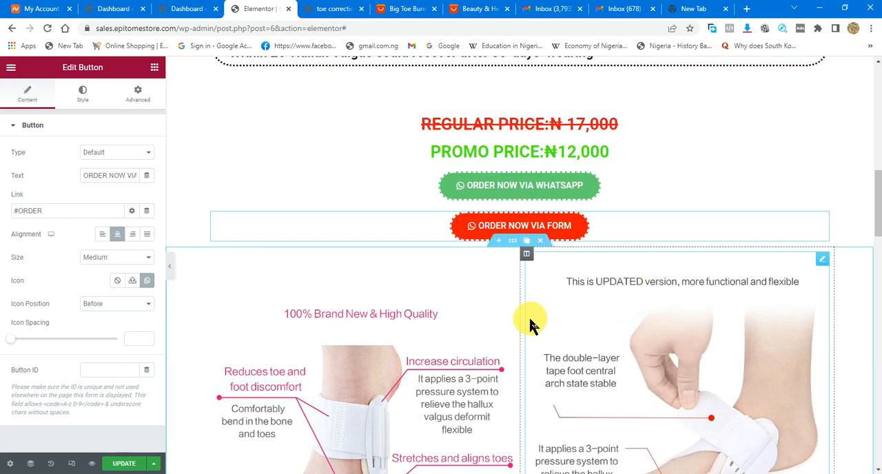
pyautogui.scroll(-6, 528, 321)
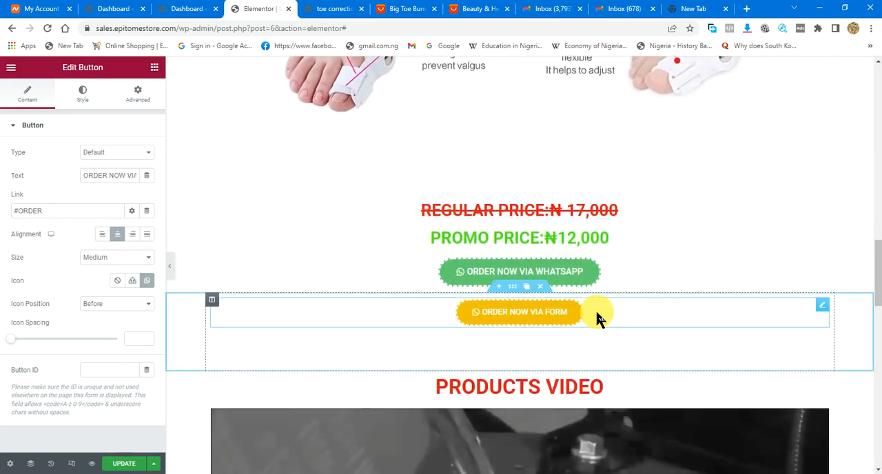
pyautogui.click(586, 317)
pyautogui.rightClick(604, 311)
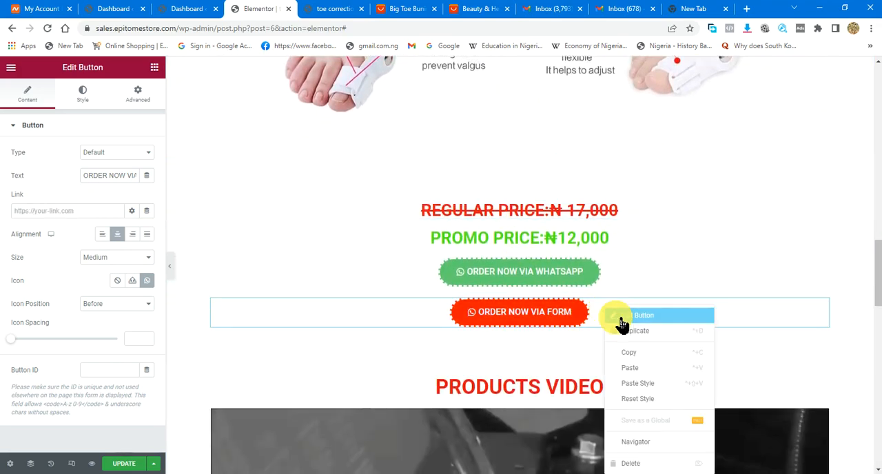
pyautogui.click(633, 368)
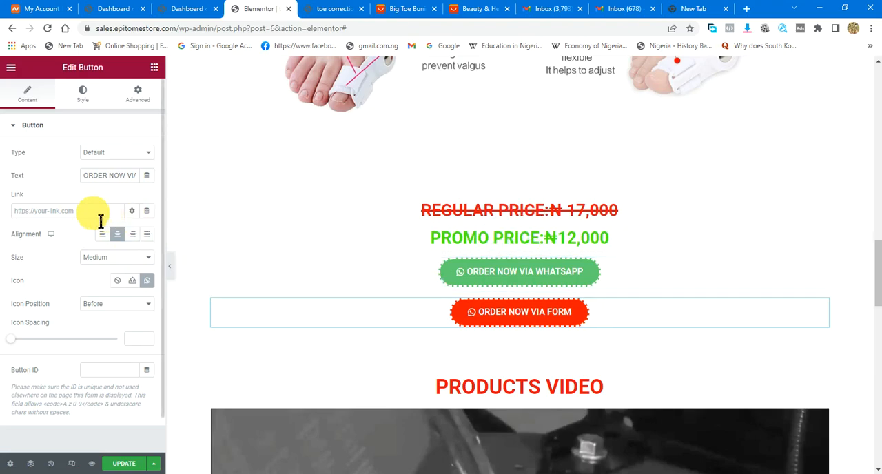
# - Copy the #ORDER link from the first ORDER NOW VIA FORM button into the link of the one above the PRODUCTS VIDEO heading
pyautogui.scroll(7, 507, 268)
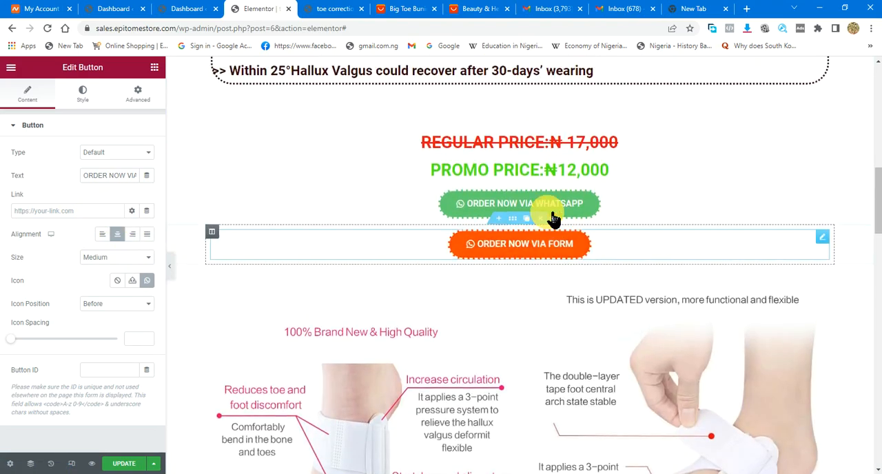
pyautogui.click(606, 278)
pyautogui.moveTo(63, 211); pyautogui.dragTo(15, 211)
pyautogui.rightClick(37, 217)
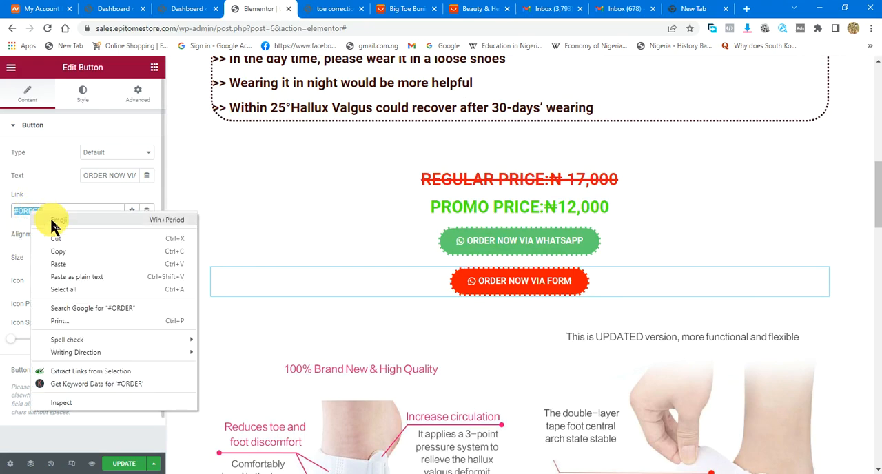
pyautogui.click(68, 246)
pyautogui.scroll(-3, 506, 248)
pyautogui.scroll(-5, 507, 248)
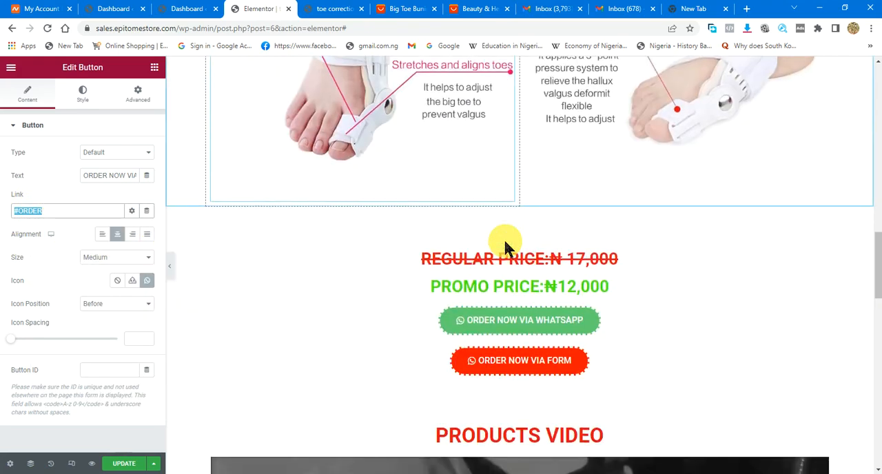
pyautogui.press('BackSpace')
pyautogui.click(49, 212)
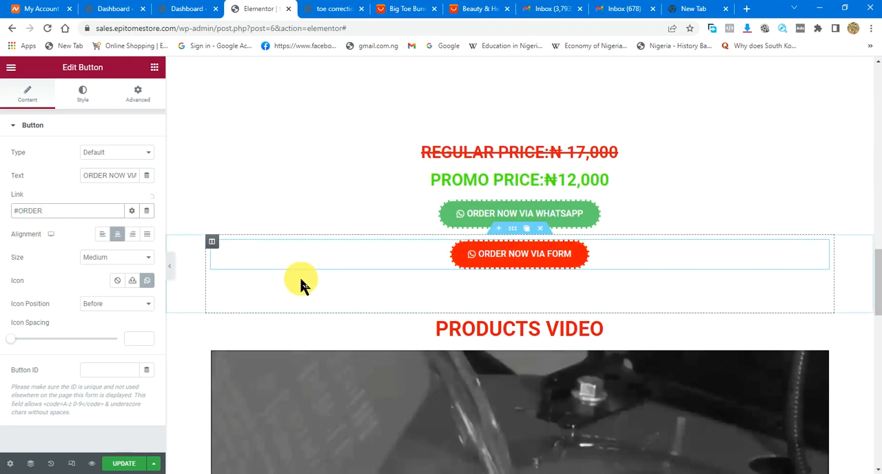
# - Set the link of the ORDER NOW VIA FORM button below the product video to #ORDER
pyautogui.scroll(-10, 482, 290)
pyautogui.click(617, 215)
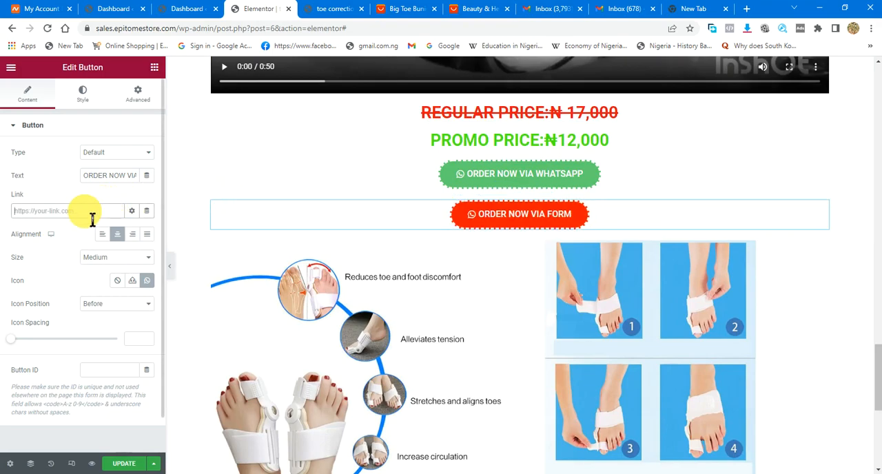
pyautogui.scroll(-5, 525, 276)
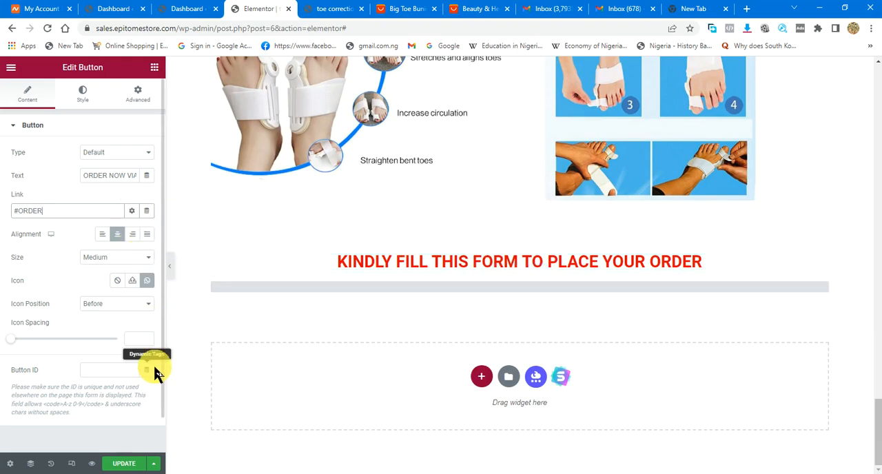
# - Set the link of the KINDLY FILL THIS FORM TO PLACE YOUR ORDER heading to #ORDER
pyautogui.scroll(2, 560, 252)
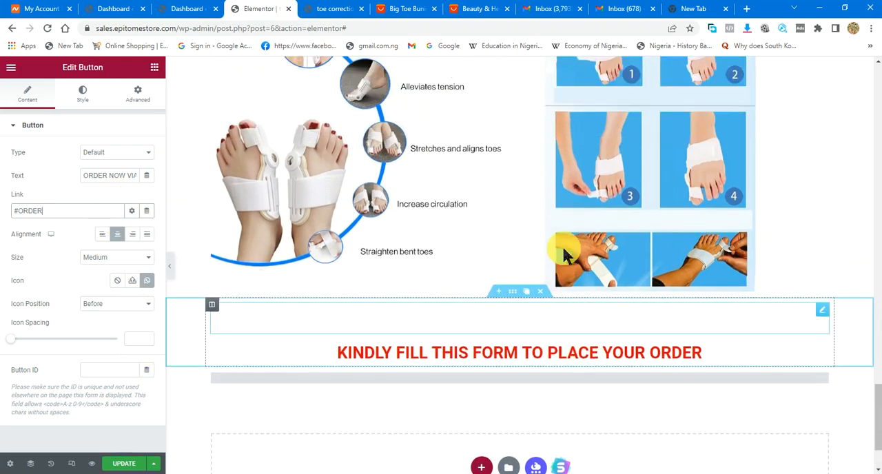
pyautogui.scroll(1, 340, 220)
pyautogui.scroll(-2, 579, 303)
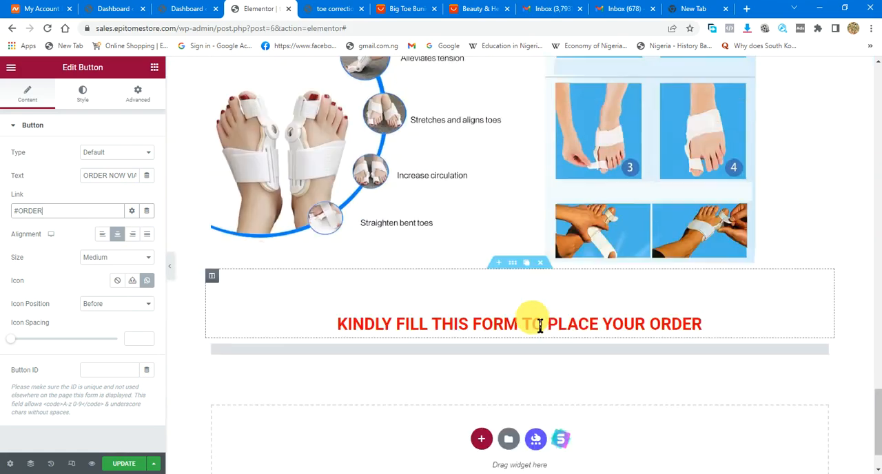
pyautogui.click(384, 322)
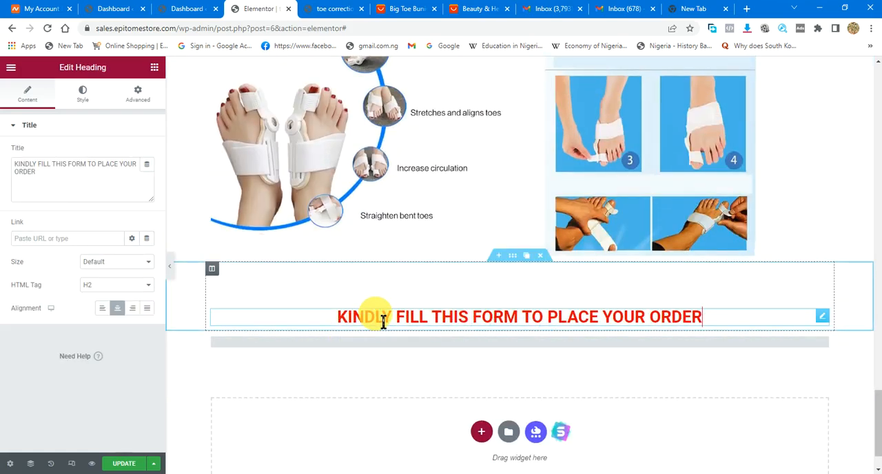
pyautogui.click(62, 239)
pyautogui.hotkey('ctrl', 'v')
# - Update the sales page, open its preview and test the first ORDER NOW VIA FORM button
pyautogui.click(124, 464)
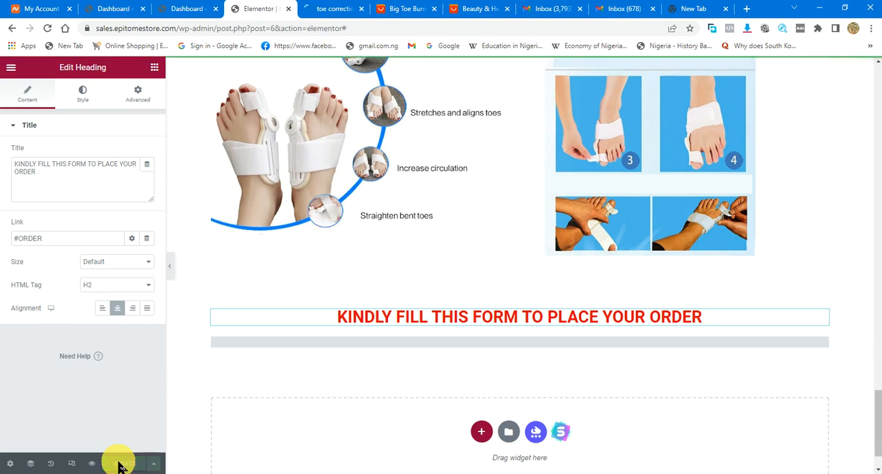
pyautogui.click(99, 466)
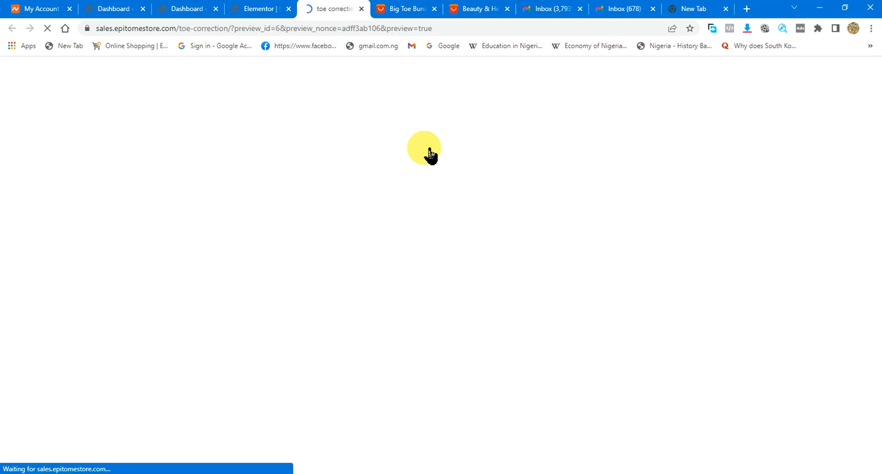
pyautogui.scroll(-3, 475, 270)
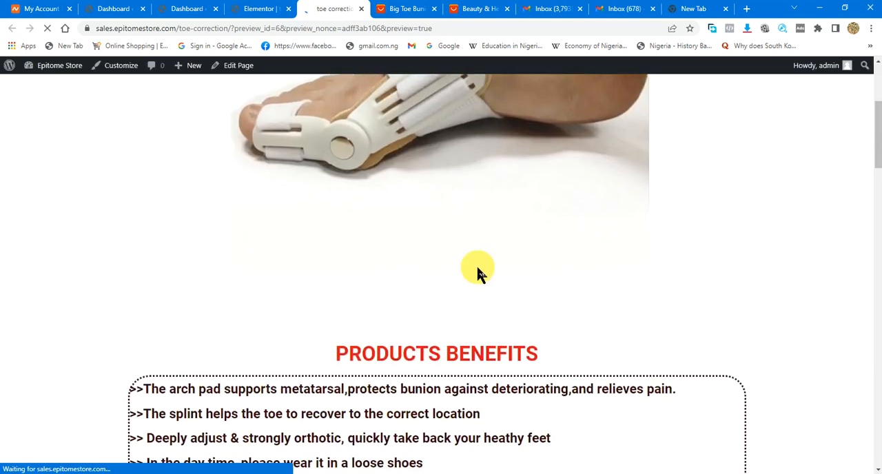
pyautogui.scroll(-8, 476, 269)
pyautogui.scroll(2, 475, 269)
pyautogui.click(439, 190)
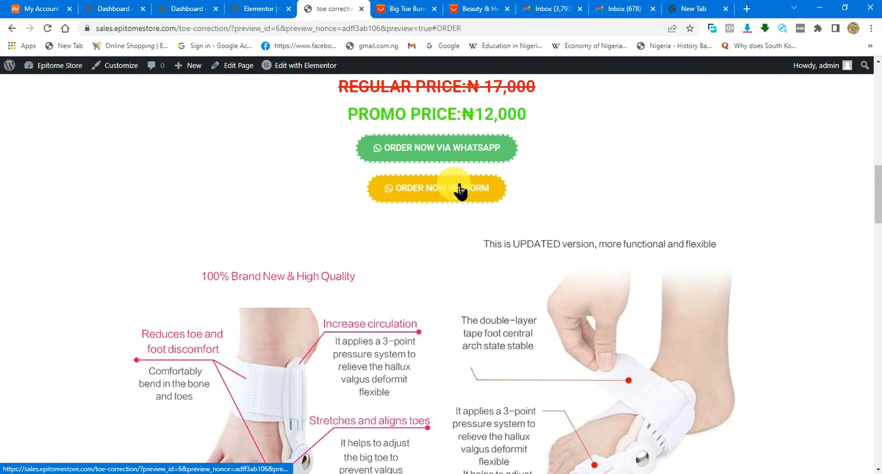
# - Return to the page editor, add a Menu Anchor widget between the order heading and the form, and set its ID to #ORDER
pyautogui.click(269, 16)
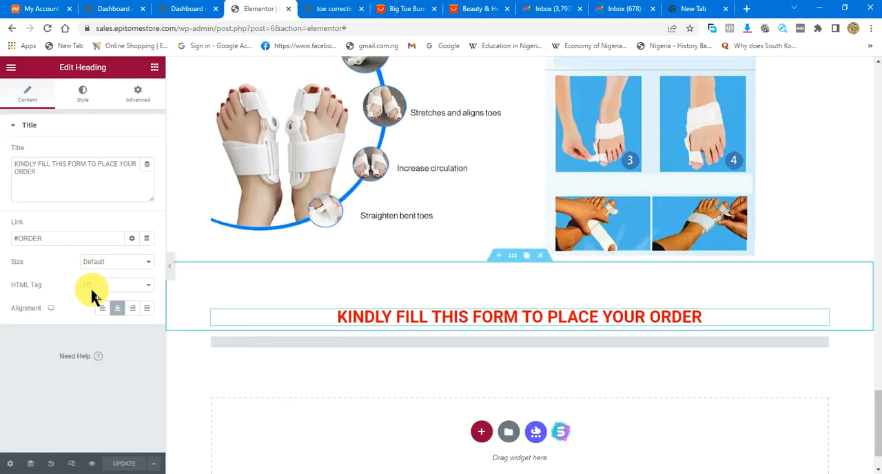
pyautogui.click(156, 67)
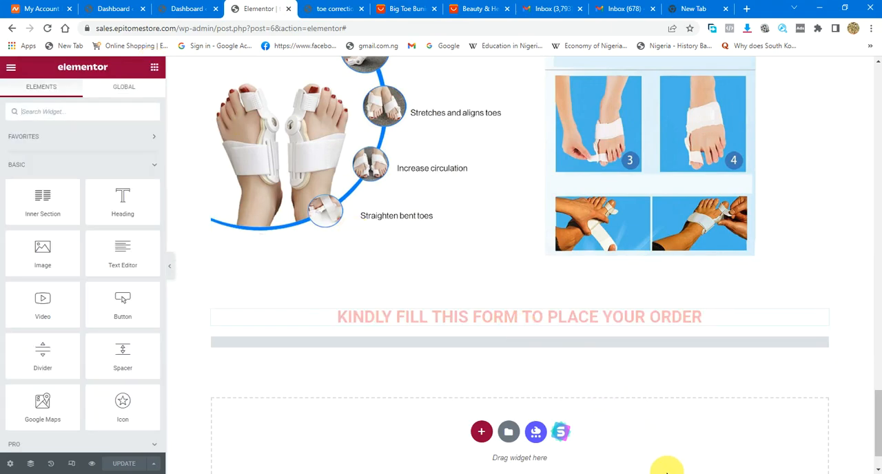
pyautogui.click(680, 473)
pyautogui.click(680, 473)
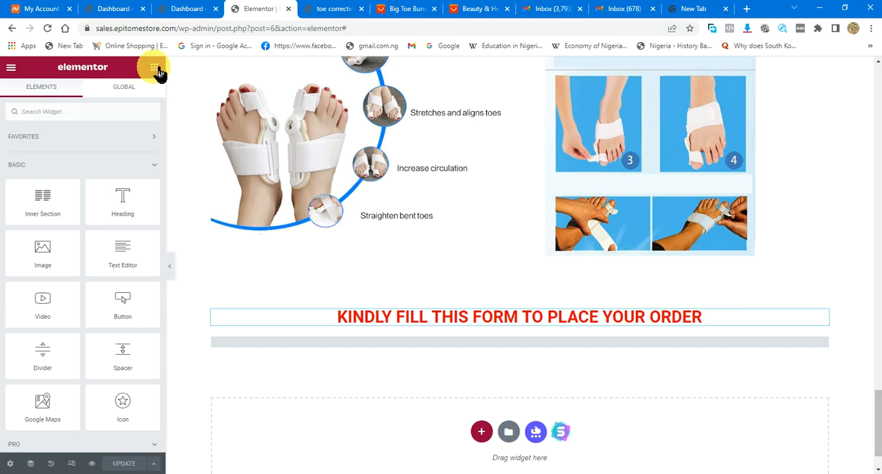
pyautogui.scroll(-1, 131, 345)
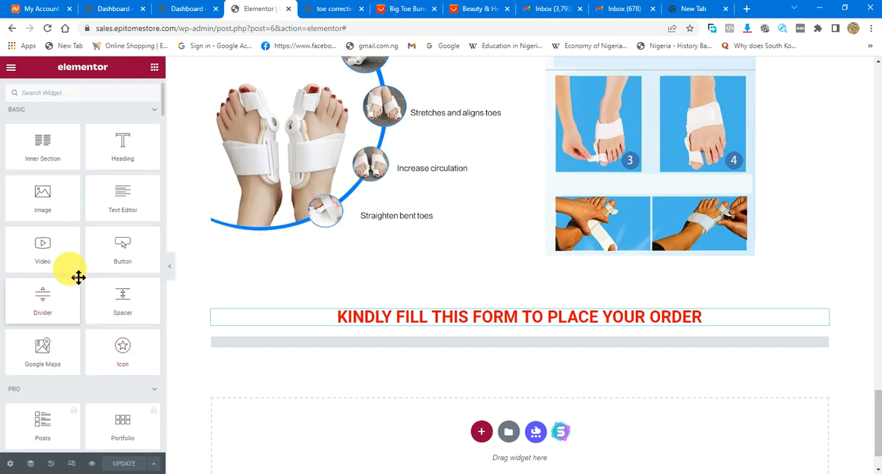
pyautogui.scroll(-8, 78, 276)
pyautogui.scroll(4, 77, 274)
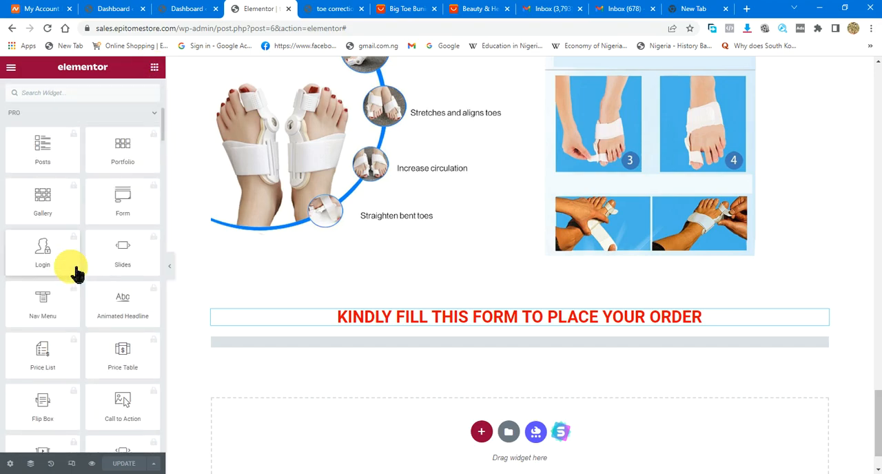
pyautogui.scroll(5, 76, 272)
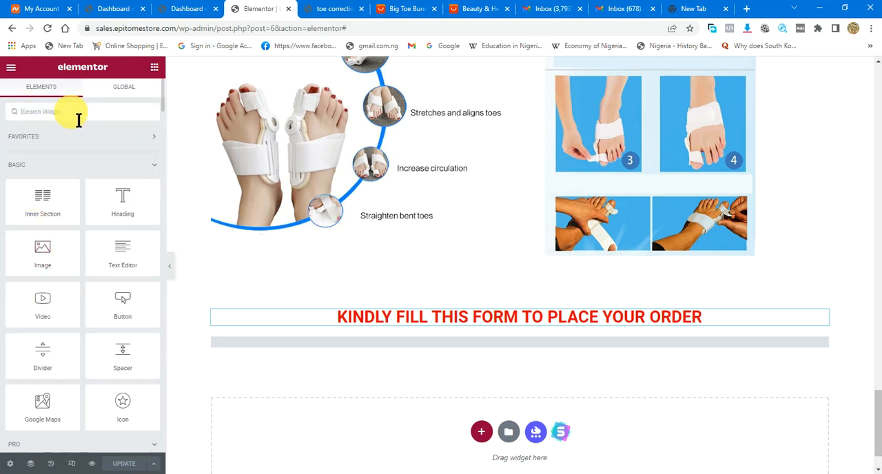
pyautogui.write('anch')
pyautogui.moveTo(39, 172); pyautogui.dragTo(490, 332)
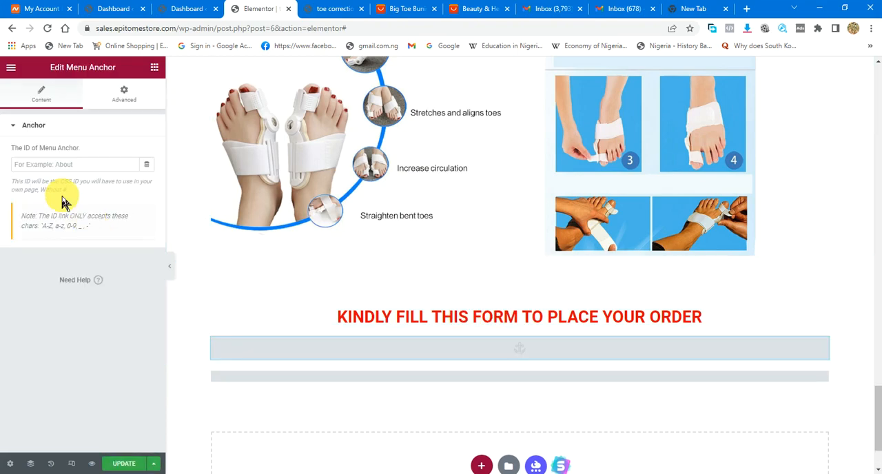
pyautogui.write('#ORDER')
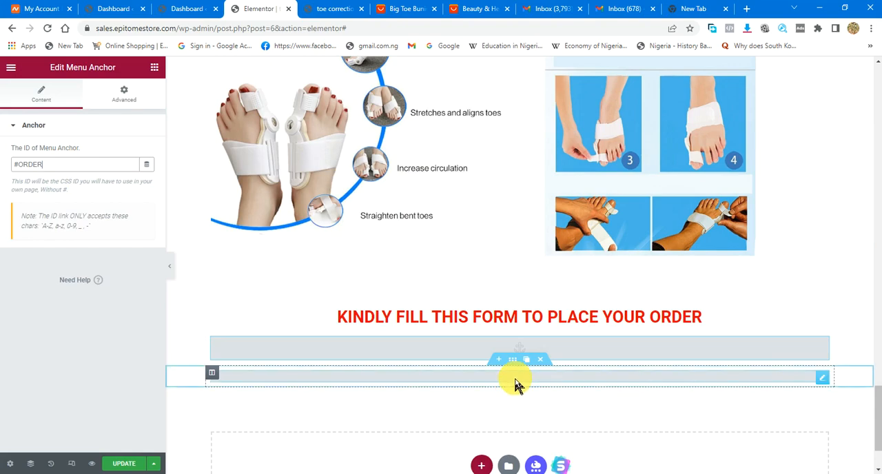
pyautogui.click(510, 350)
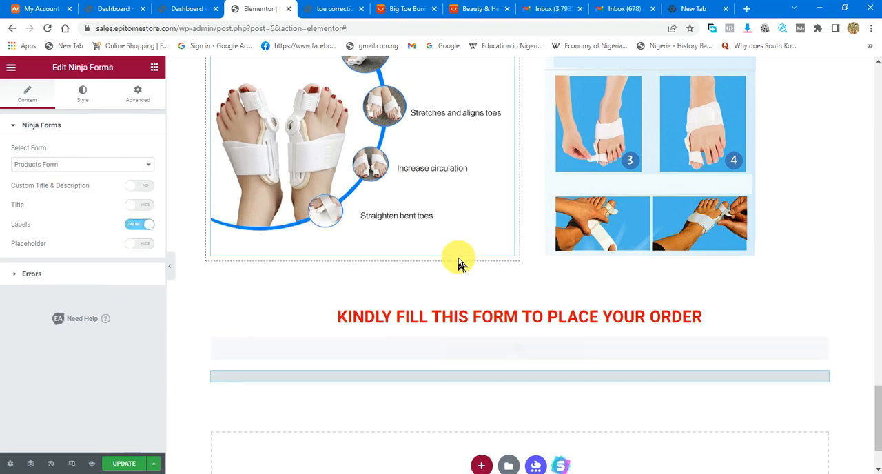
# - Remove the link from the KINDLY FILL THIS FORM TO PLACE YOUR ORDER heading and update the page
pyautogui.click(543, 327)
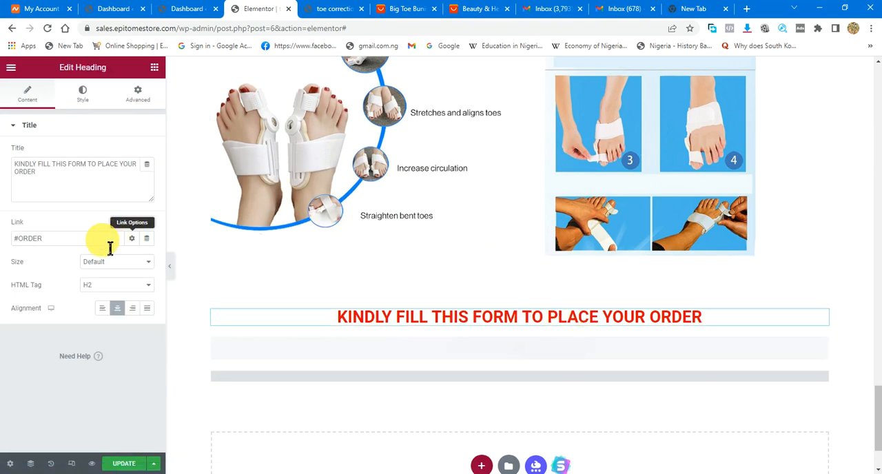
pyautogui.moveTo(57, 241); pyautogui.dragTo(0, 246)
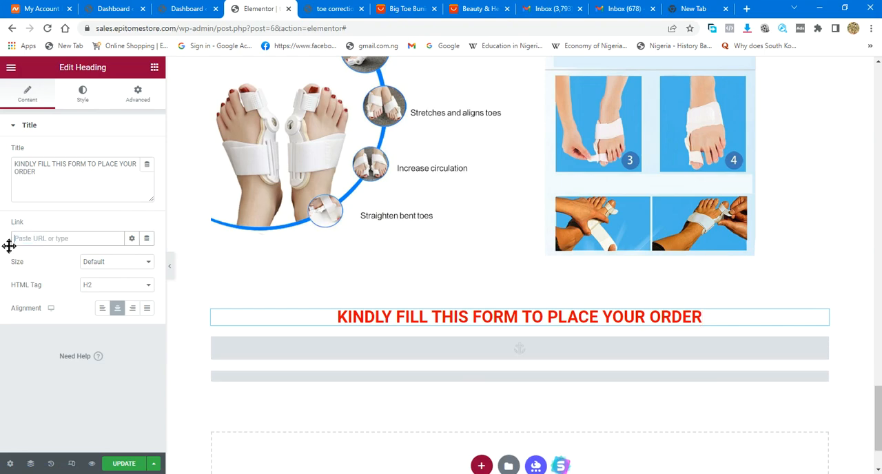
pyautogui.click(133, 464)
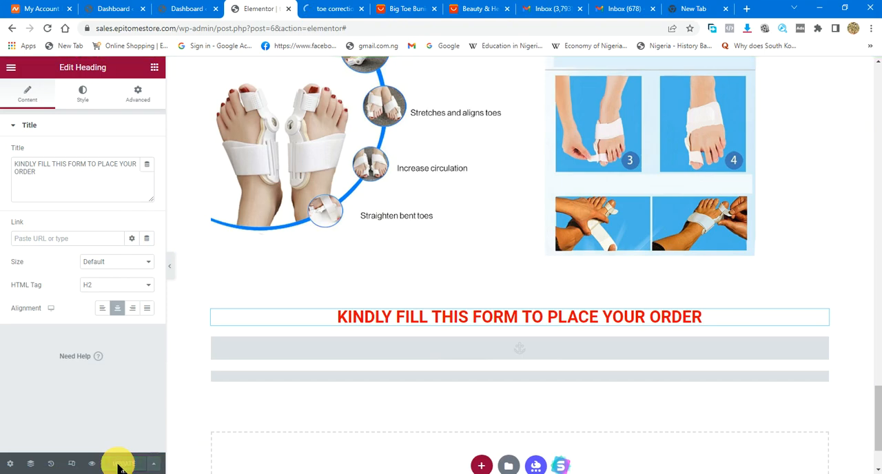
# - Preview the updated sales page and test the ORDER NOW VIA FORM button below the promo price
pyautogui.click(92, 463)
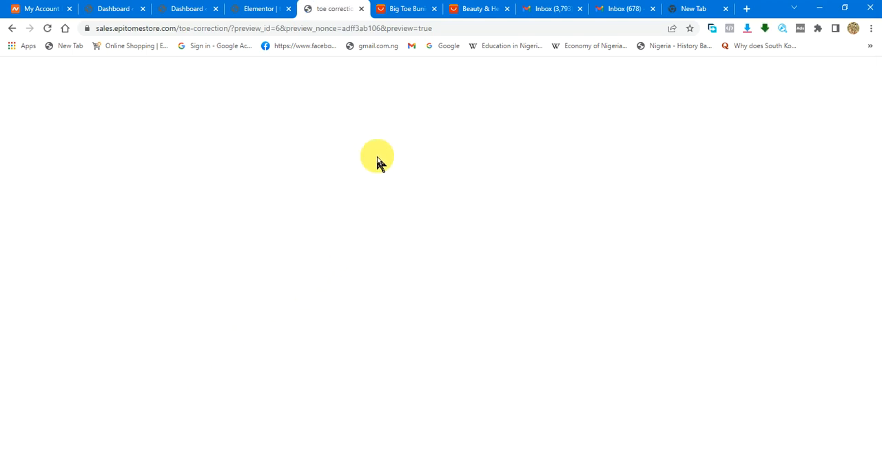
pyautogui.scroll(-5, 423, 172)
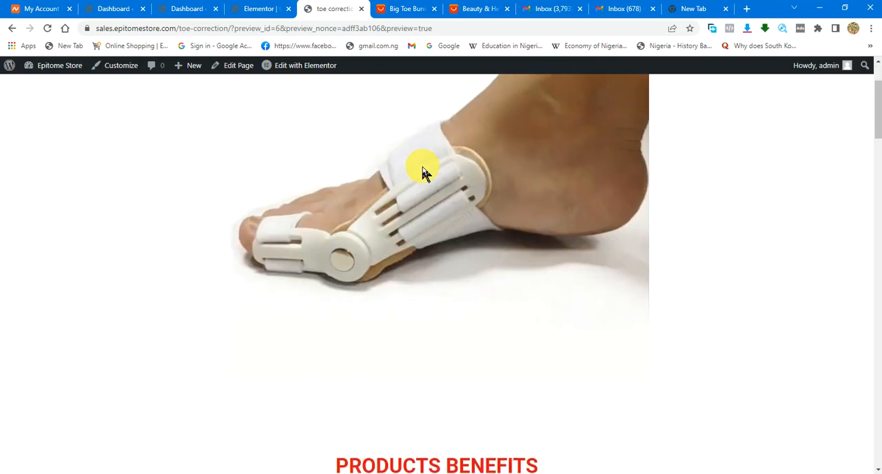
pyautogui.scroll(-5, 423, 172)
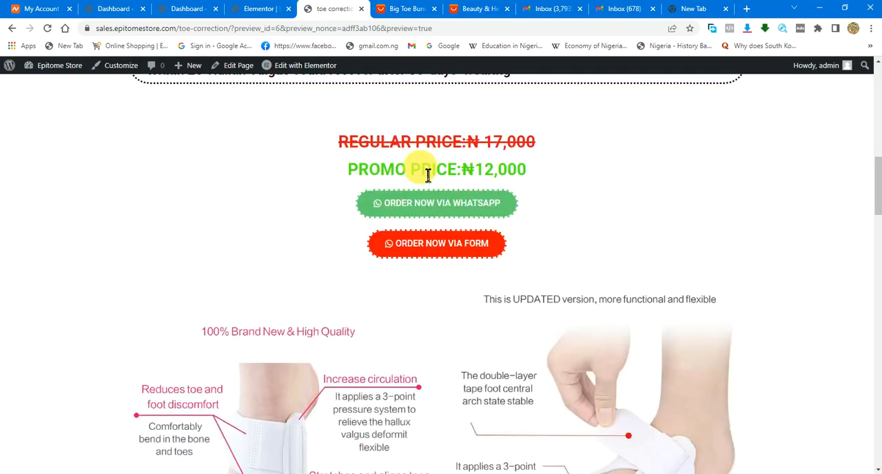
pyautogui.click(453, 239)
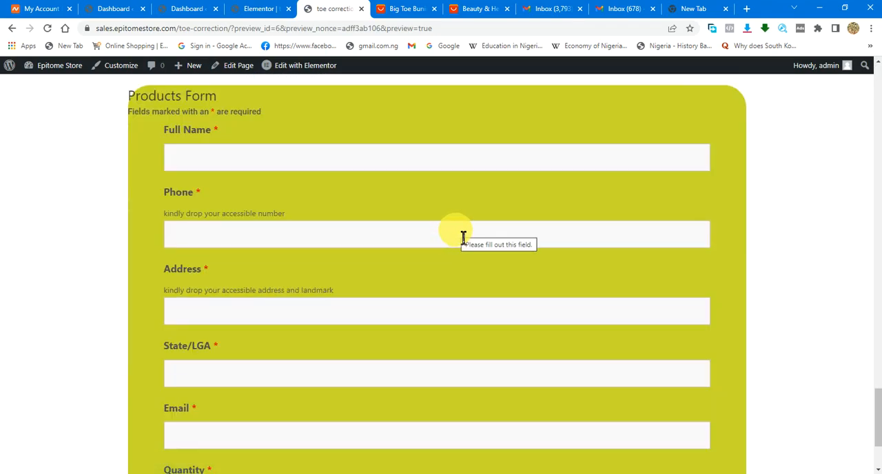
# - Examine the previewed page around the order heading and the embedded Products Form, down to its Submit button
pyautogui.scroll(5, 575, 233)
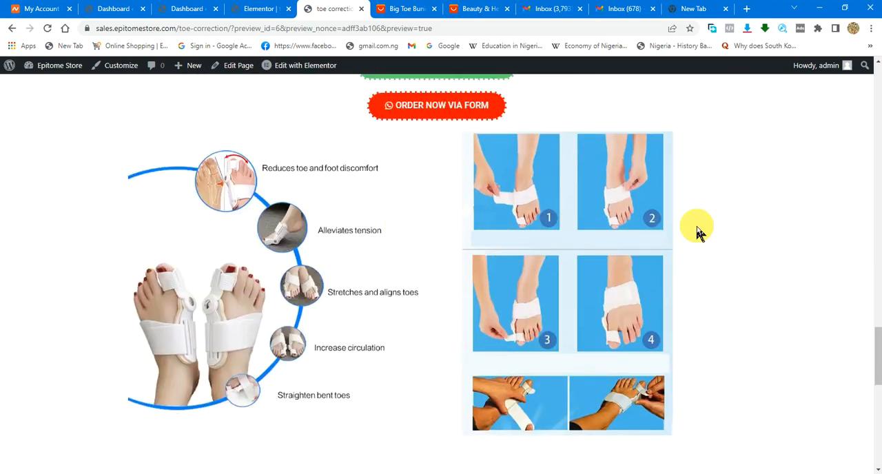
pyautogui.moveTo(878, 348); pyautogui.dragTo(878, 255)
pyautogui.scroll(-5, 460, 214)
pyautogui.scroll(-5, 460, 215)
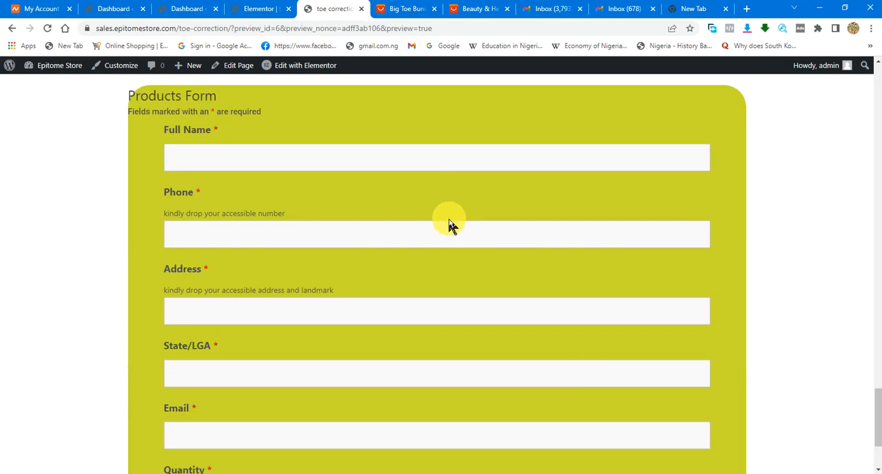
pyautogui.scroll(10, 441, 288)
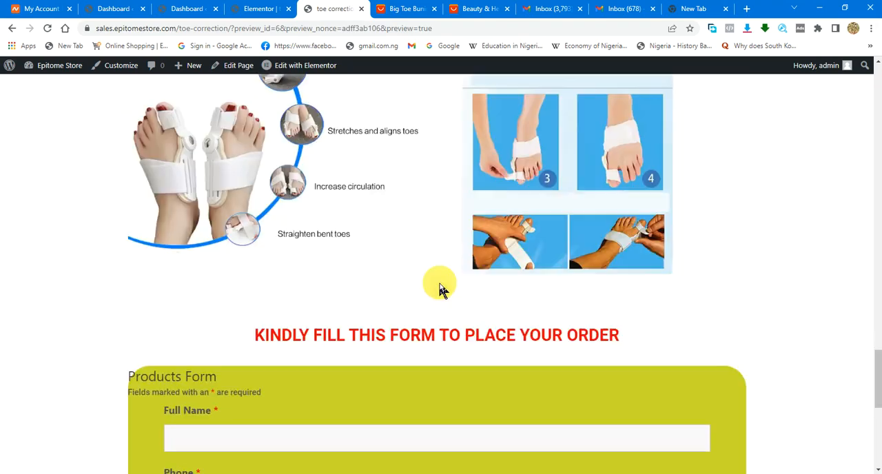
pyautogui.scroll(-8, 434, 202)
pyautogui.scroll(-5, 435, 205)
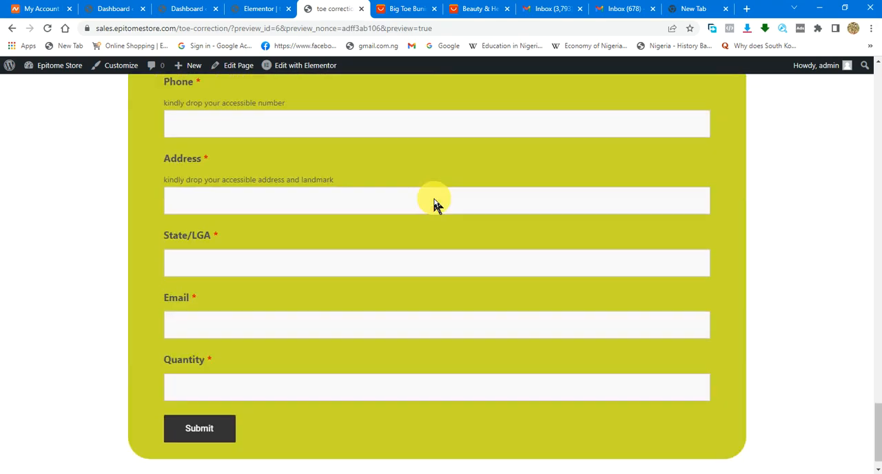
pyautogui.scroll(3, 442, 206)
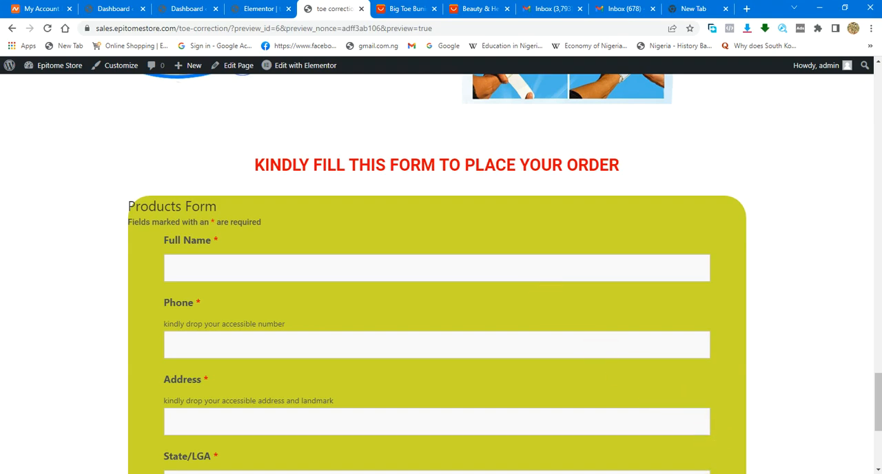
pyautogui.click(691, 473)
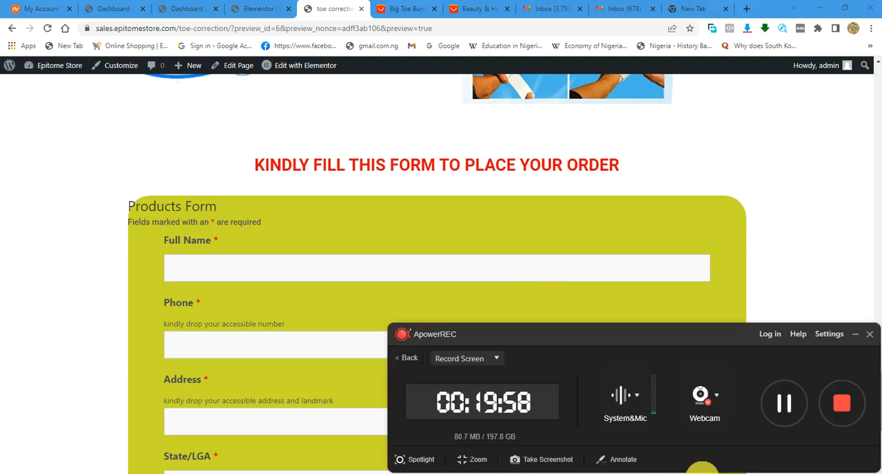